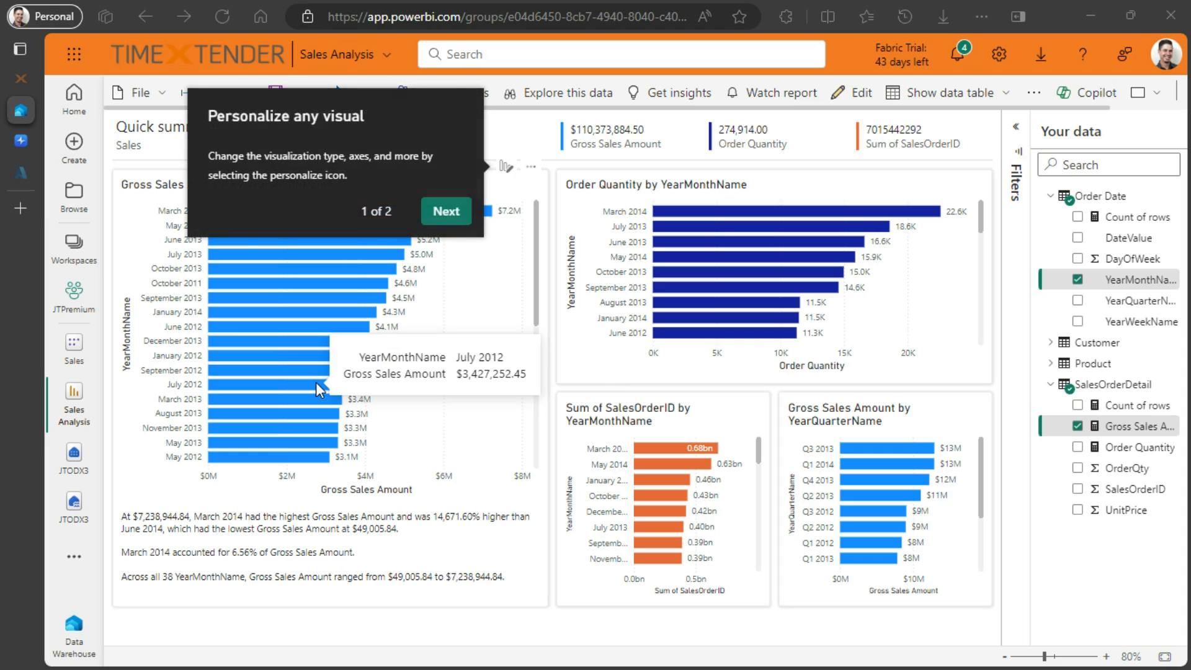
# Open the Sales semantic model behind the Sales Analysis report and look at its refresh options
pyautogui.click(1034, 92)
pyautogui.click(1066, 286)
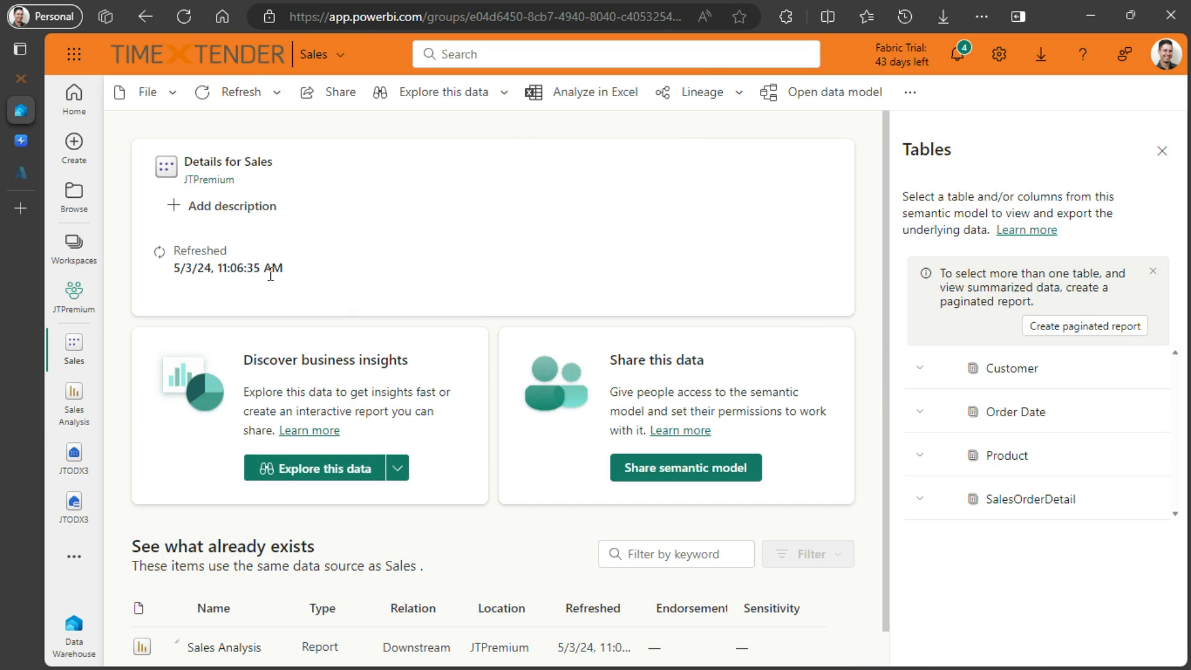
pyautogui.click(220, 95)
pyautogui.click(497, 197)
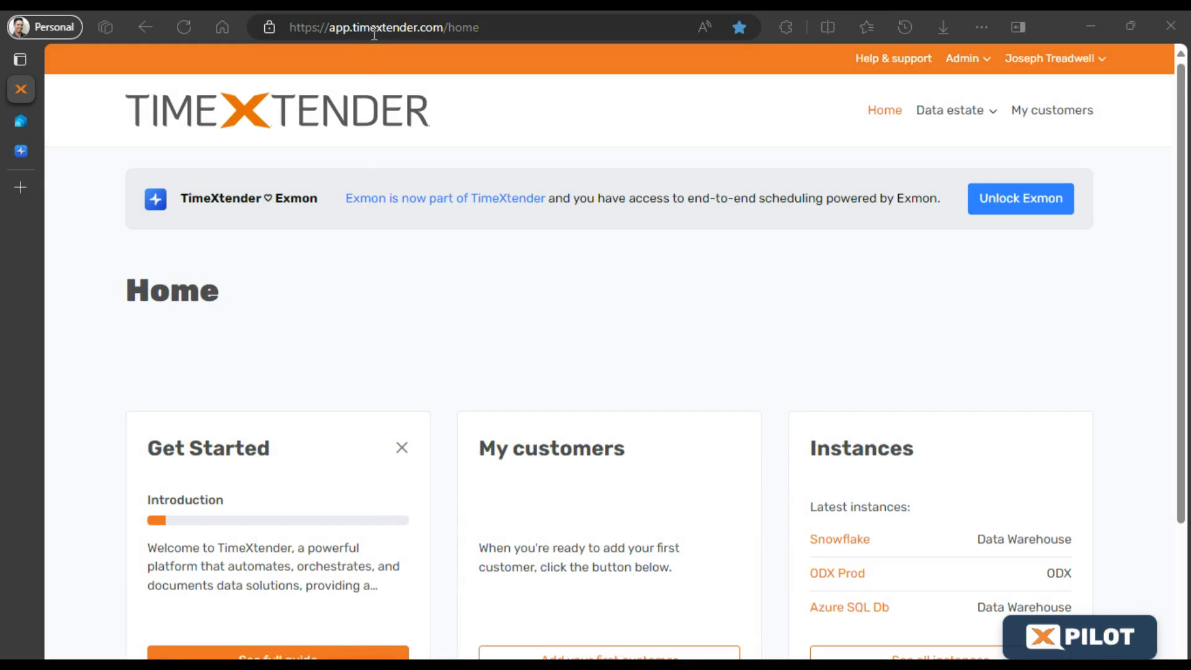
# Open the Unlock Exmon form in the TimeXtender portal and submit it
pyautogui.click(1008, 221)
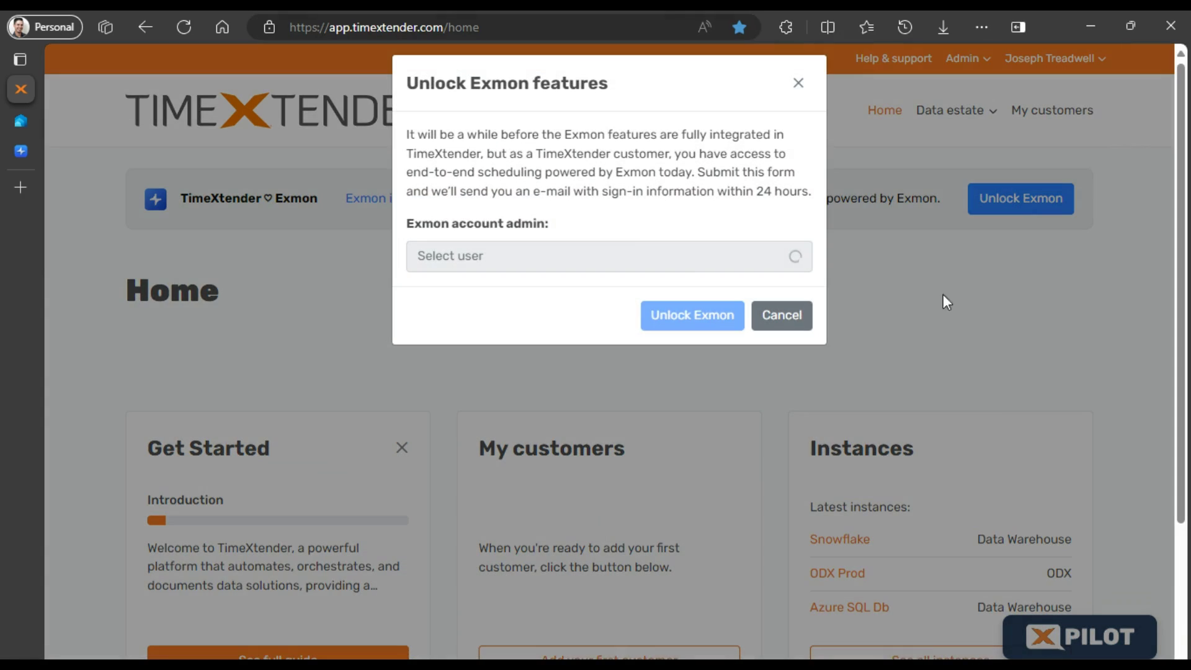
pyautogui.click(708, 313)
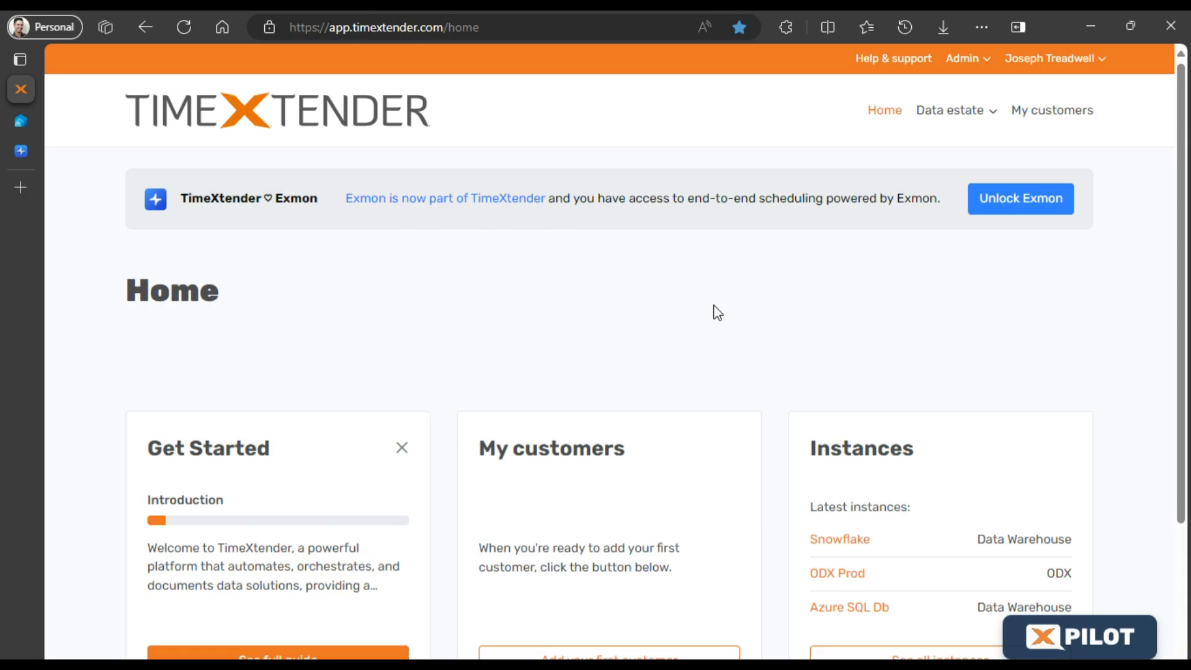
# Switch to the Exmon web portal and download Exmon DG Desktop
pyautogui.click(24, 151)
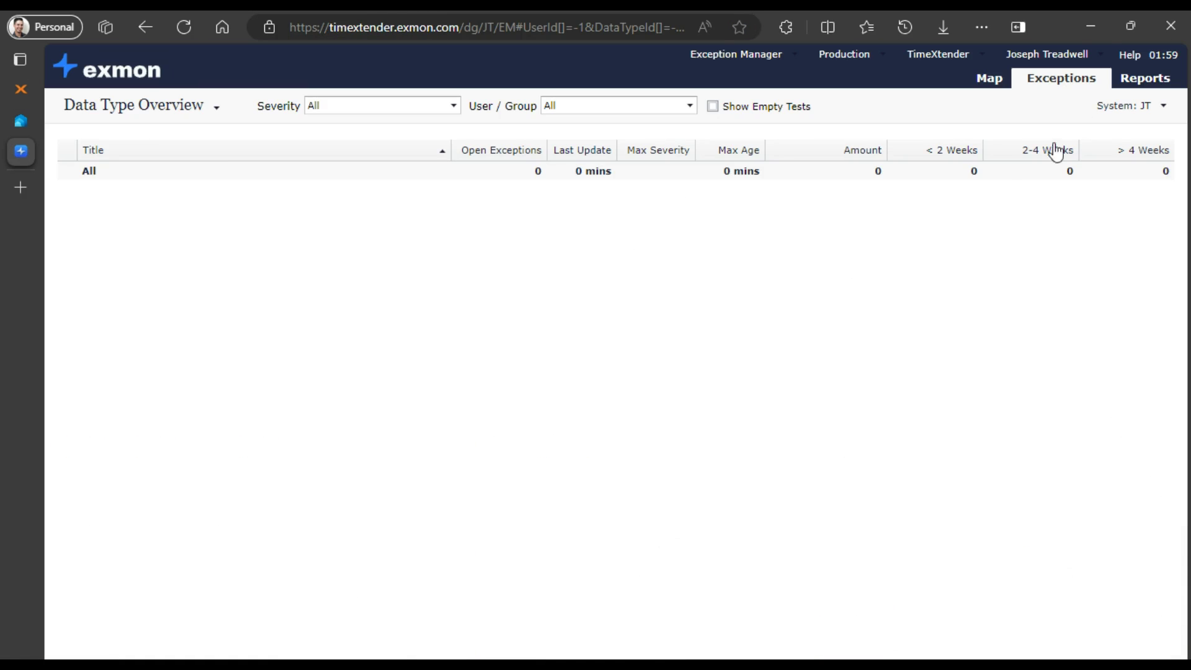
pyautogui.click(1092, 59)
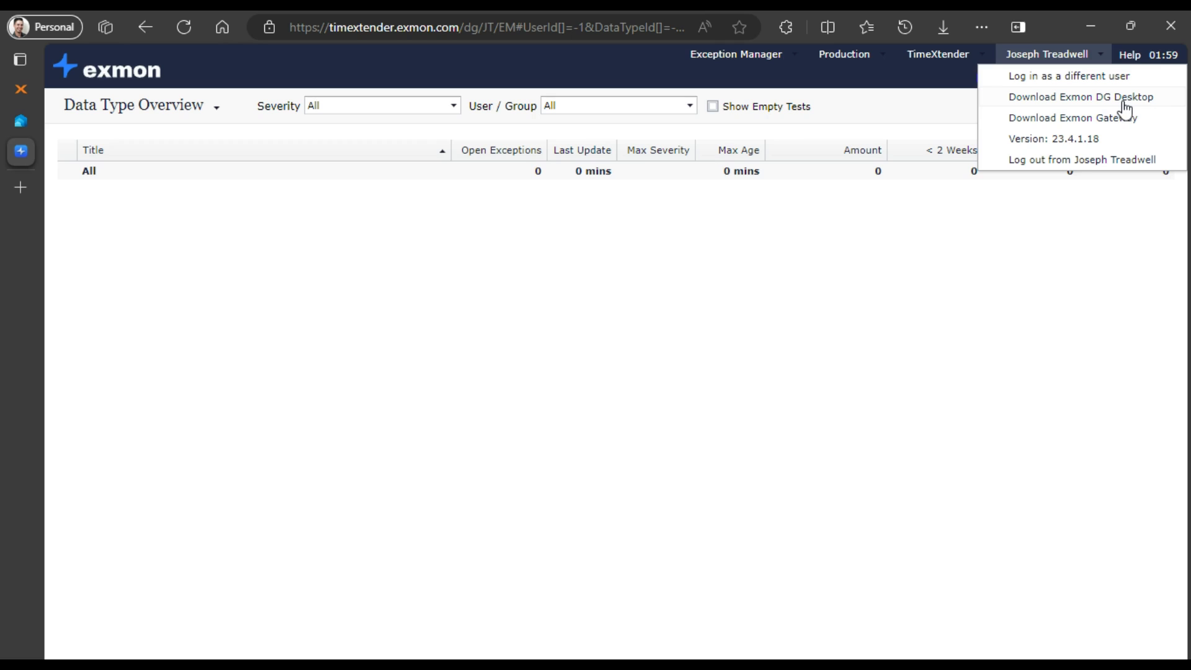
pyautogui.click(1097, 101)
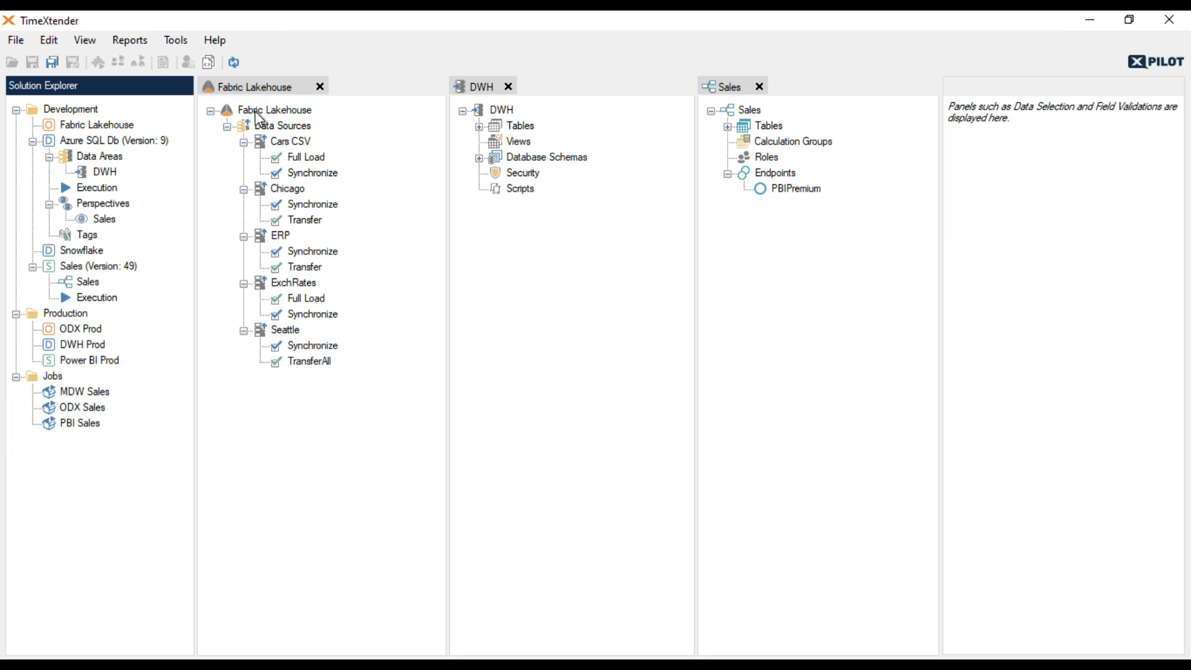
# Preview the seattle_humanresources_department table in the JTODX3 lakehouse of the JTFabric workspace, and switch to its SQL analytics endpoint
pyautogui.click(324, 117)
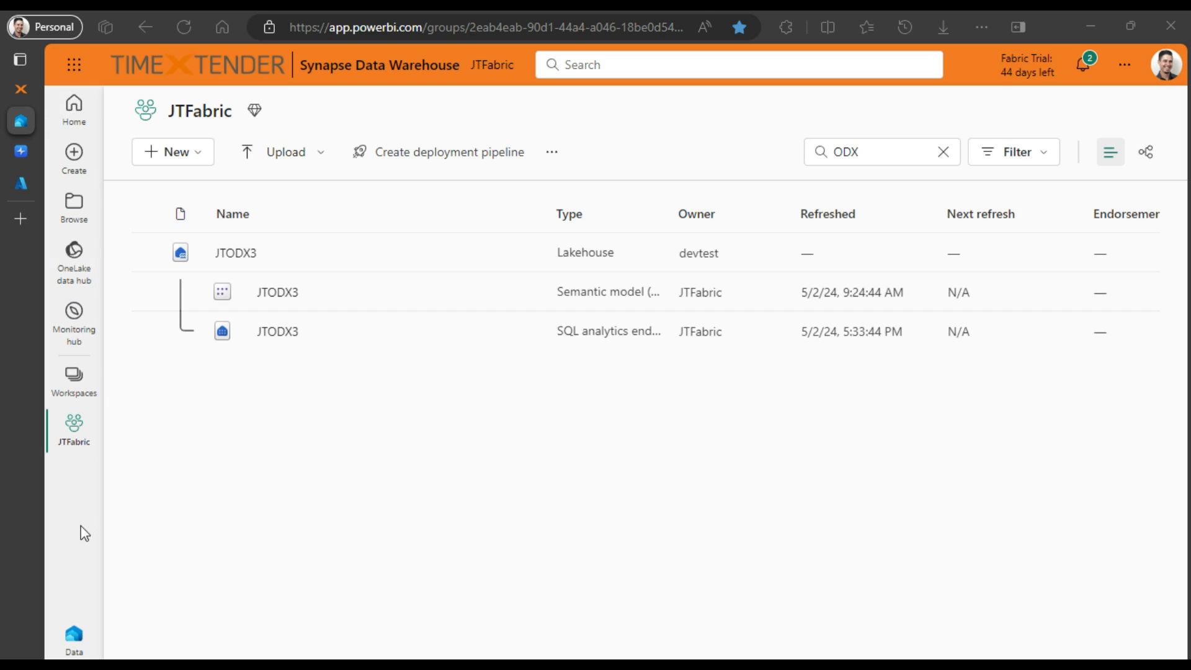
pyautogui.click(251, 258)
pyautogui.moveTo(334, 327); pyautogui.dragTo(376, 327)
pyautogui.click(255, 384)
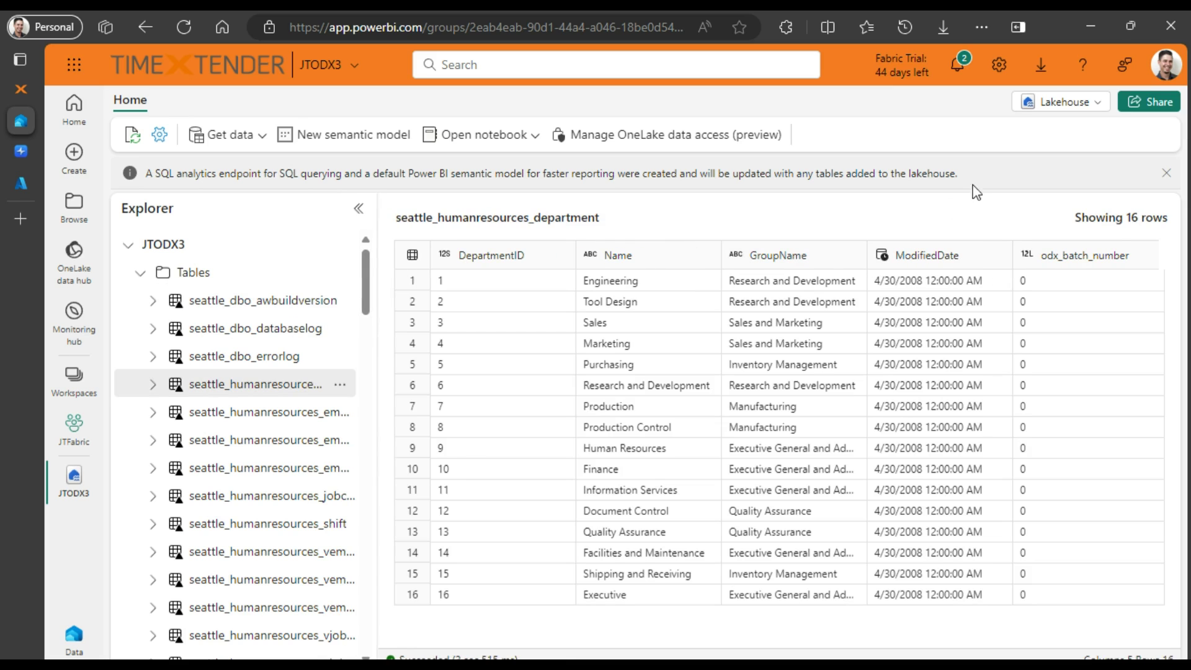
pyautogui.click(1063, 101)
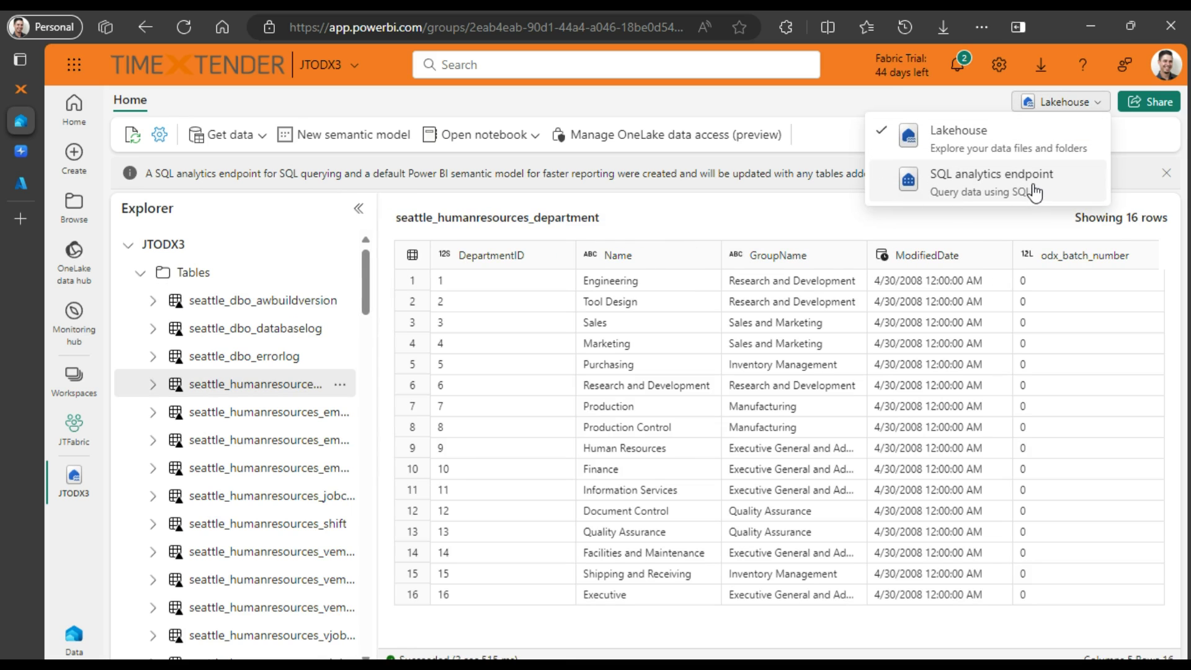
pyautogui.click(1024, 193)
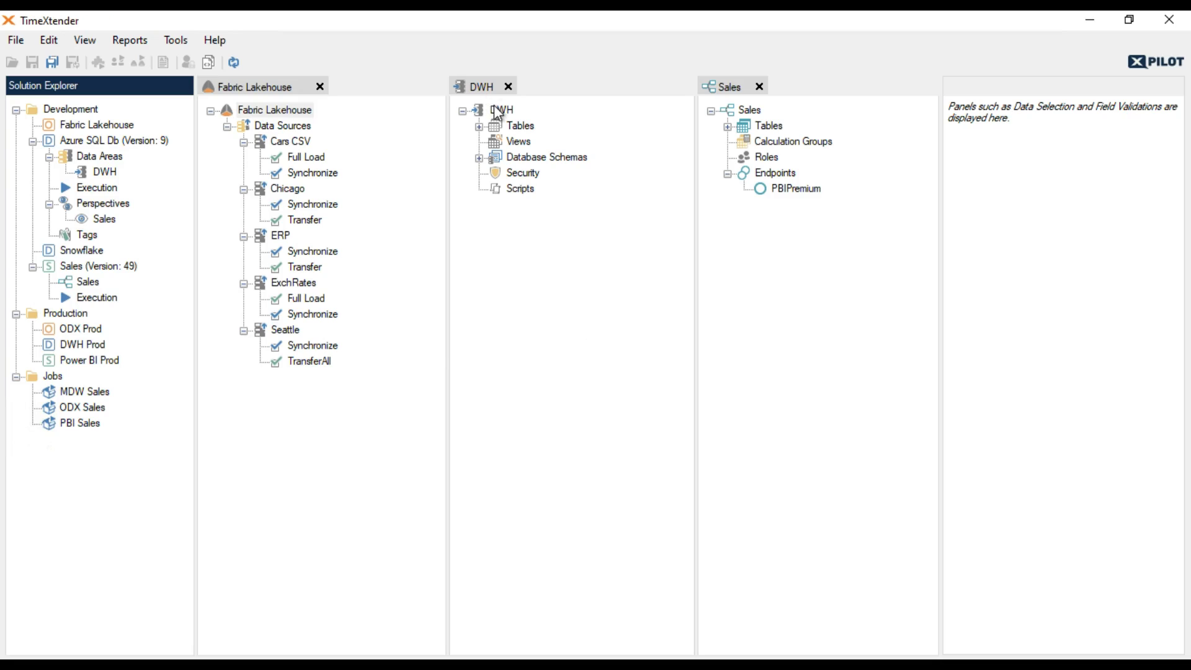
# In TimeXtender, examine the DWH data area and the Sales semantic model's tables, their sources and the PBIPremium endpoint
pyautogui.click(501, 110)
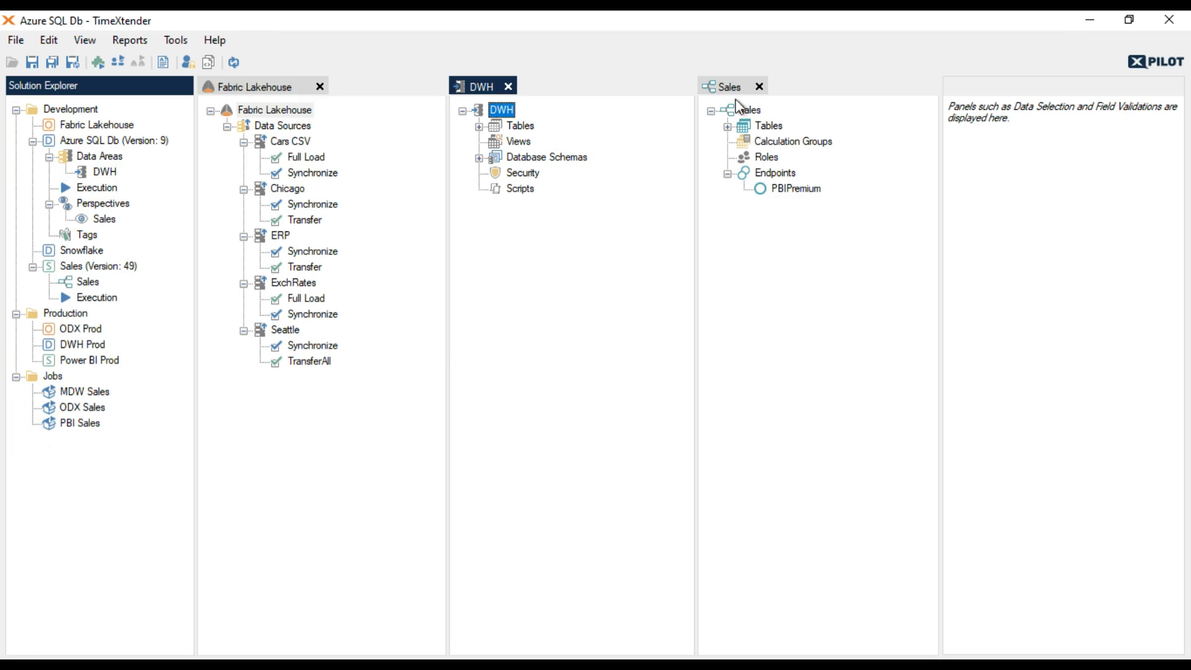
pyautogui.click(749, 110)
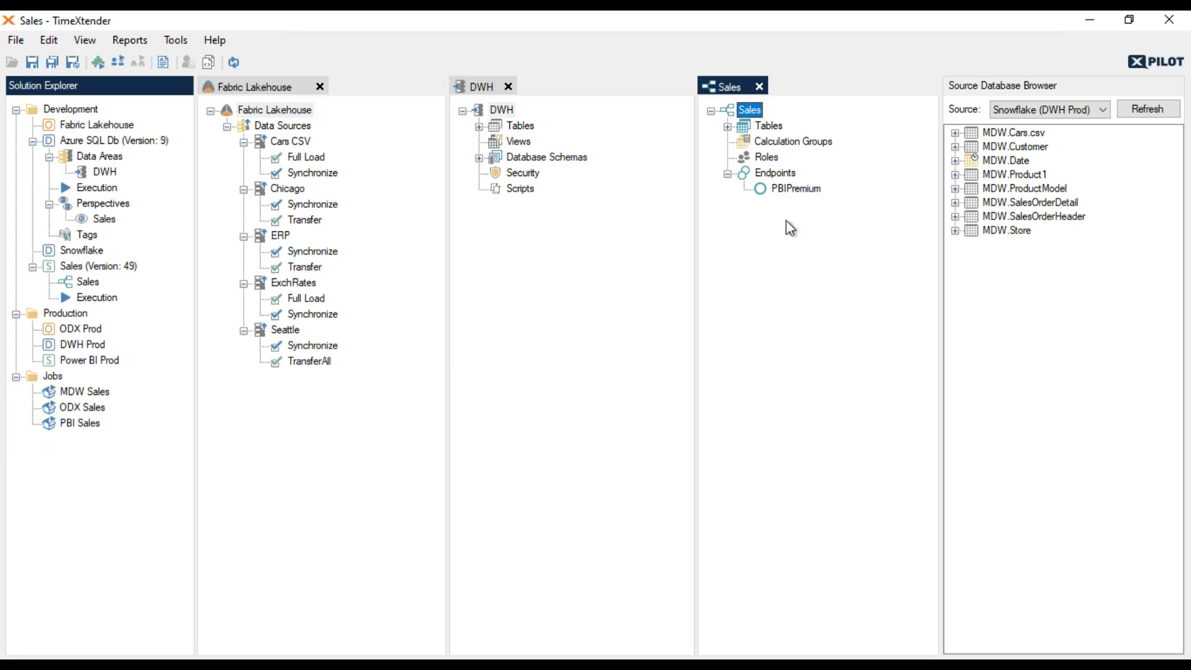
pyautogui.click(728, 126)
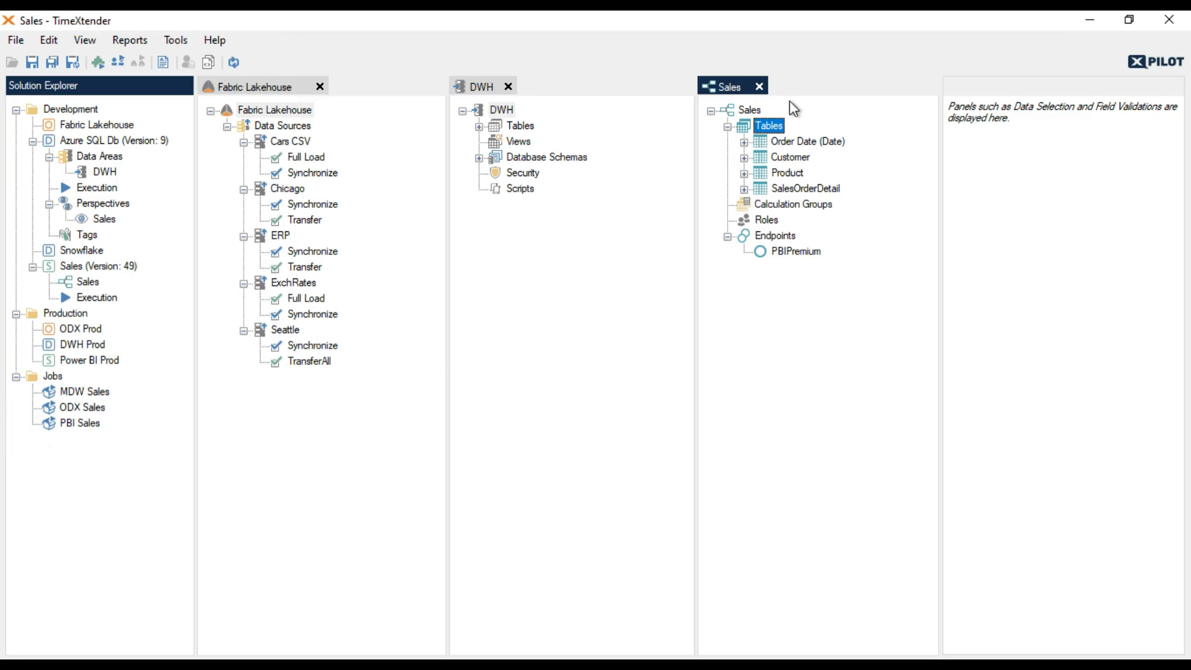
pyautogui.click(801, 255)
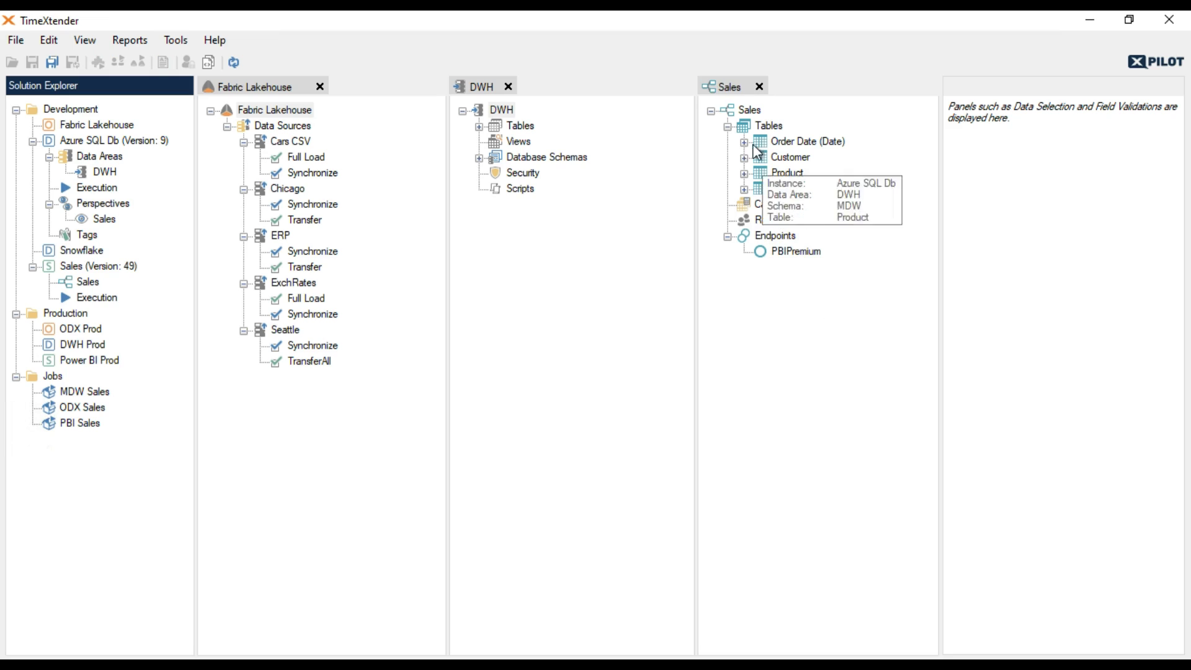
pyautogui.moveTo(800, 158)
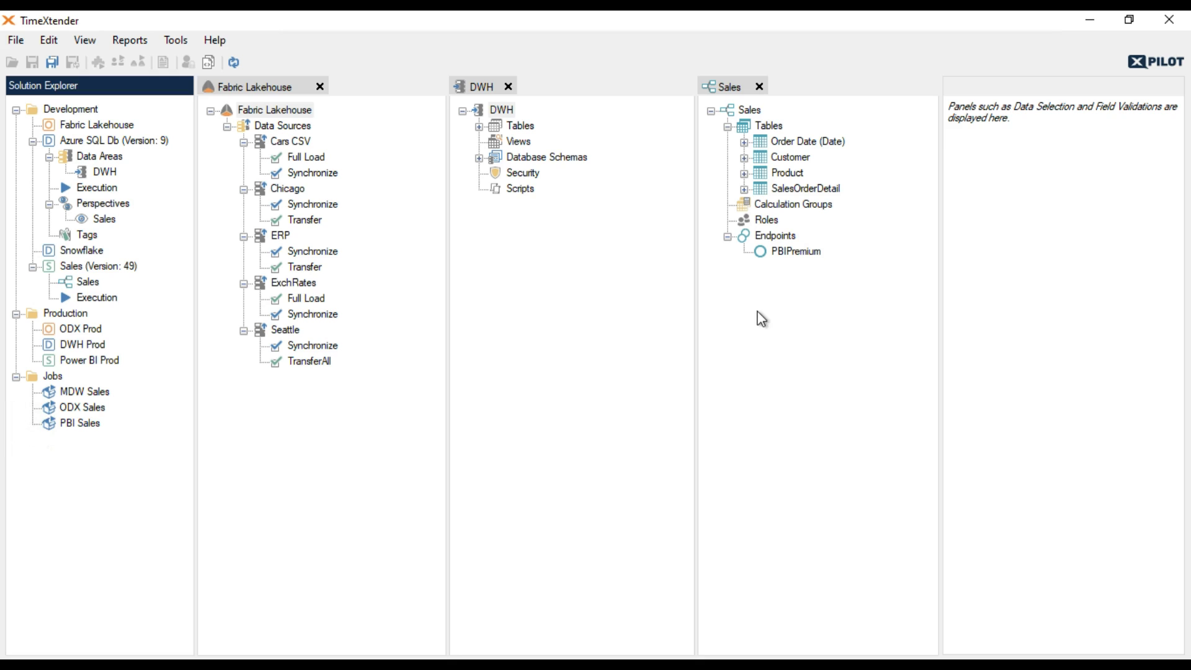
pyautogui.moveTo(758, 186)
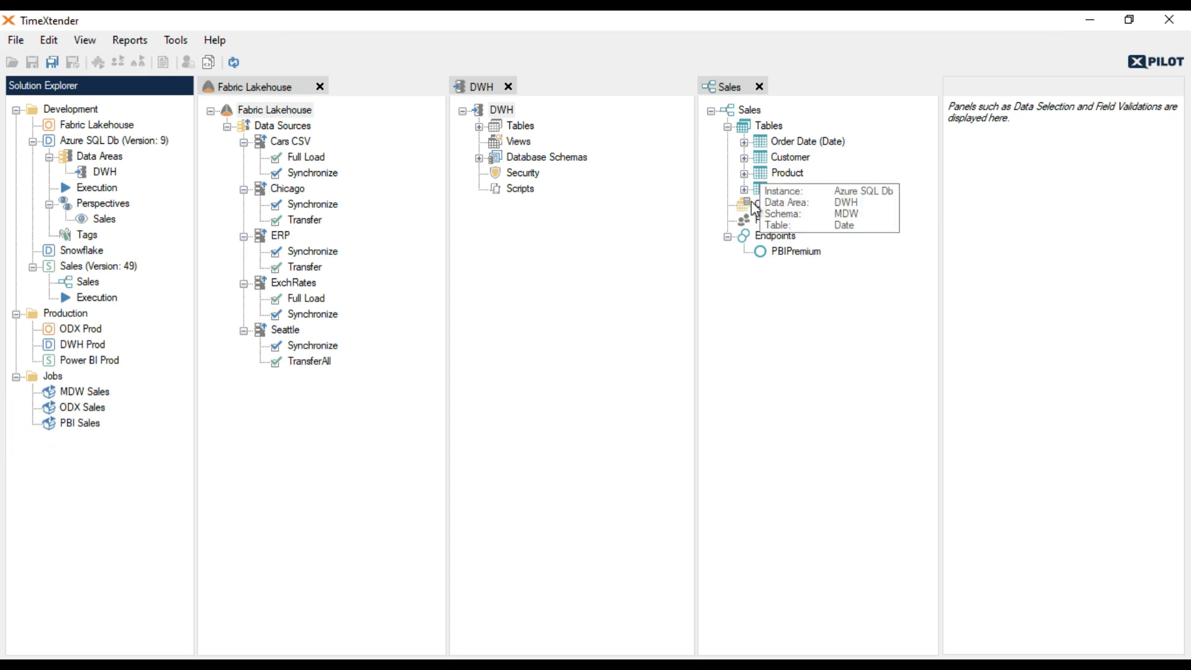
pyautogui.moveTo(773, 139)
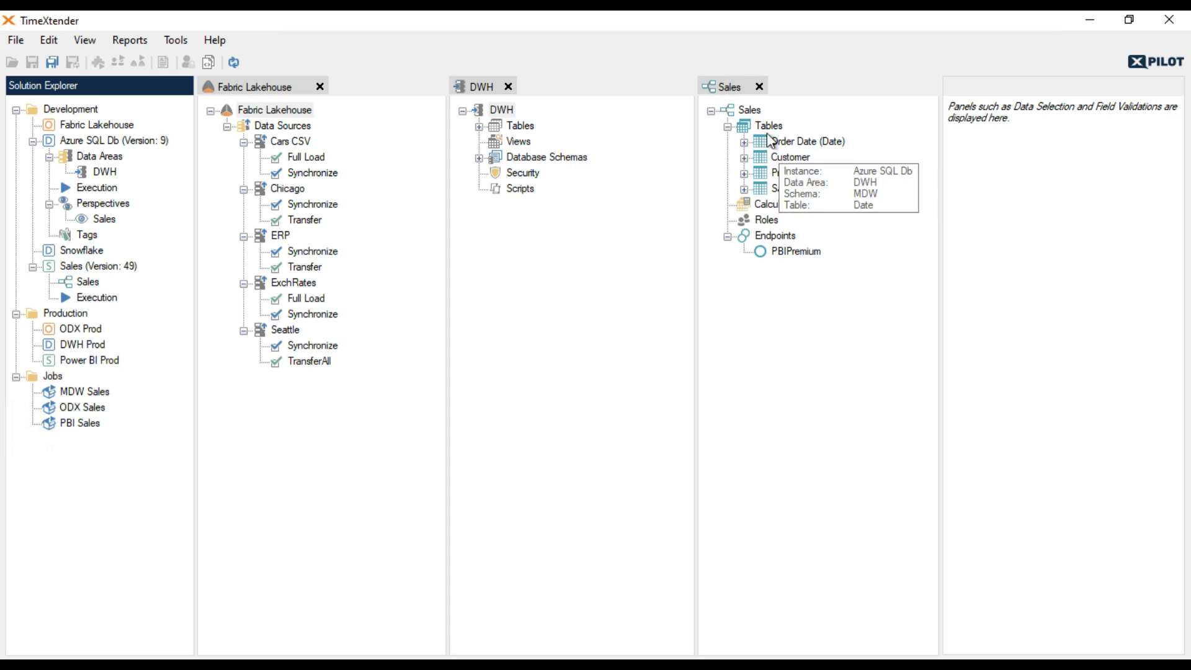
# Add an execution package named Sales to the development Sales instance and include the Execute Sales step
pyautogui.click(85, 271)
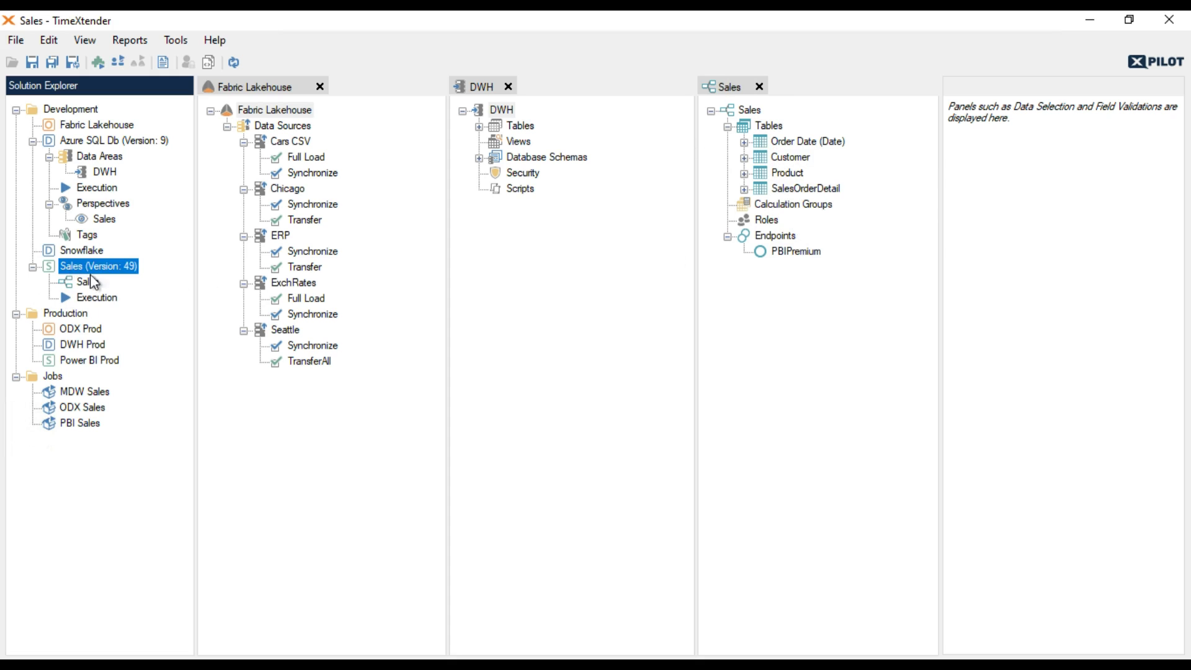
pyautogui.doubleClick(93, 297)
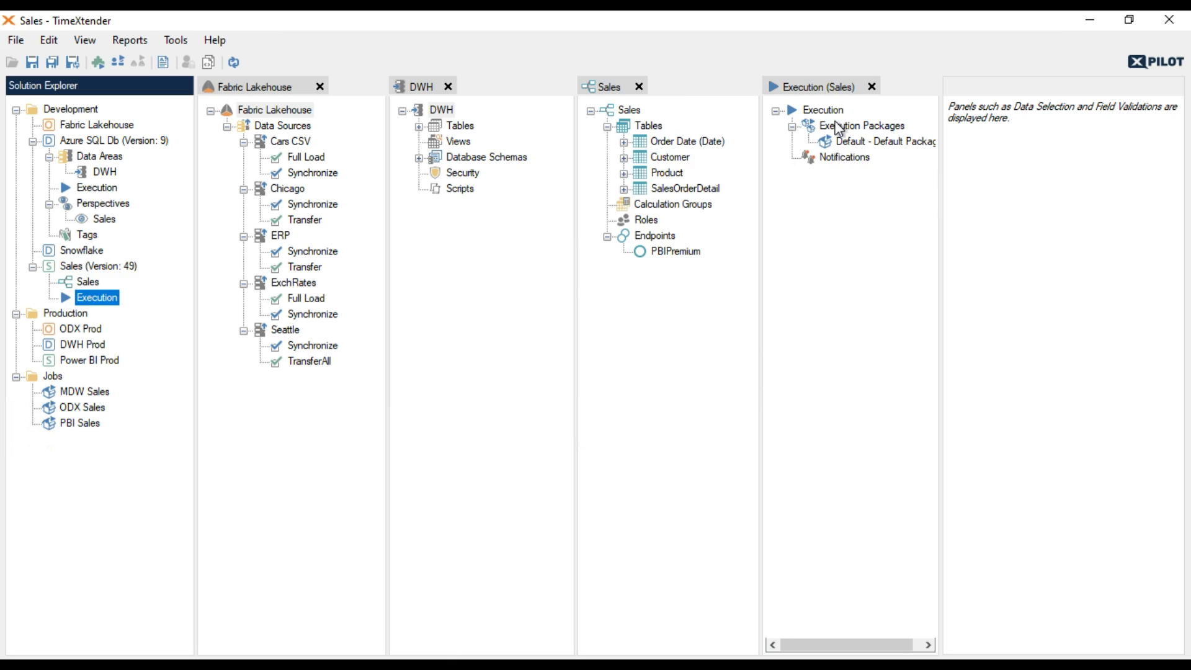
pyautogui.rightClick(839, 129)
pyautogui.click(893, 131)
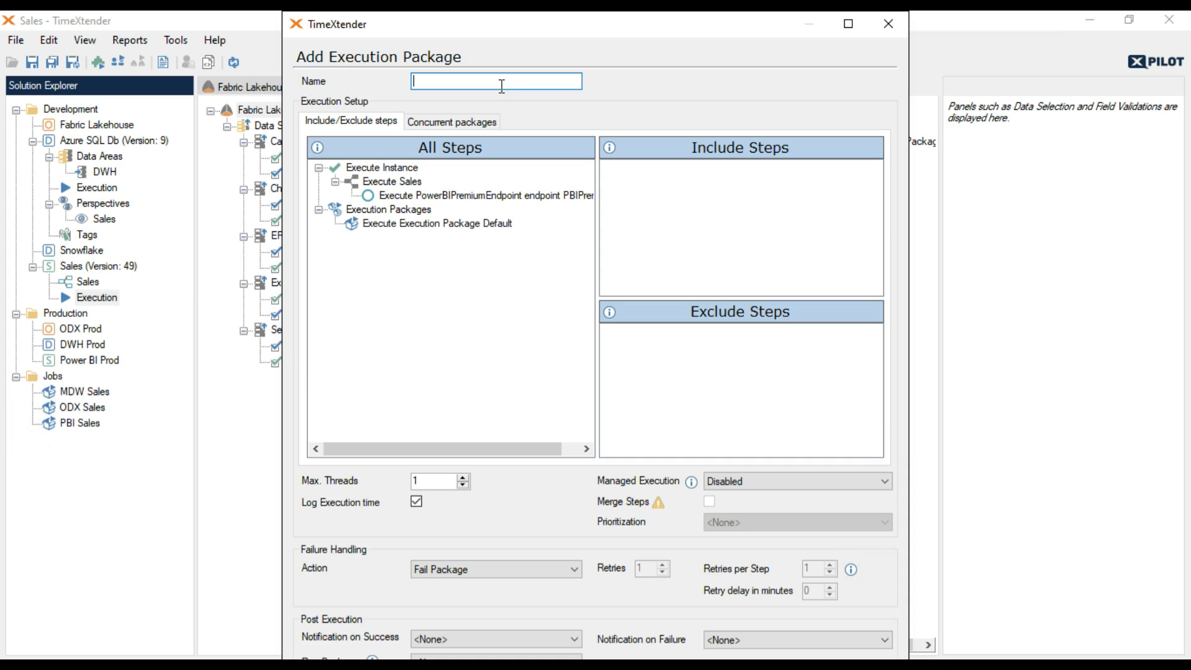
pyautogui.write('Sales')
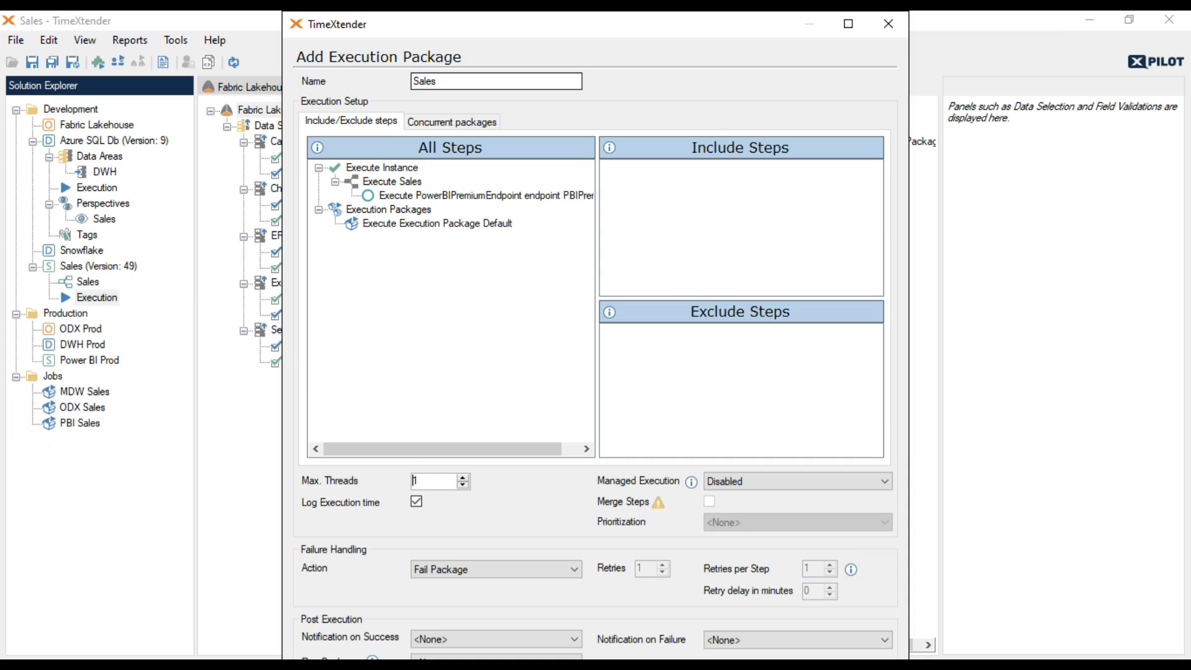
pyautogui.click(389, 183)
pyautogui.moveTo(389, 186); pyautogui.dragTo(676, 168)
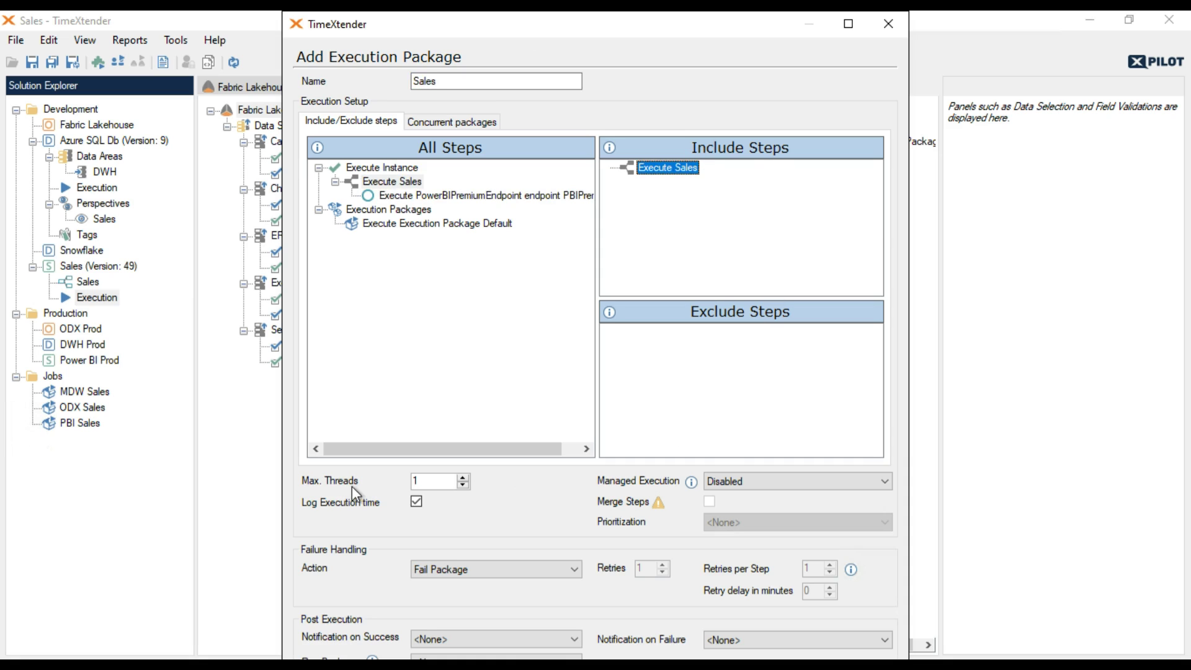
# Leave managed execution set to Disabled and save the new execution package
pyautogui.click(790, 483)
pyautogui.click(752, 482)
pyautogui.click(752, 483)
pyautogui.click(723, 497)
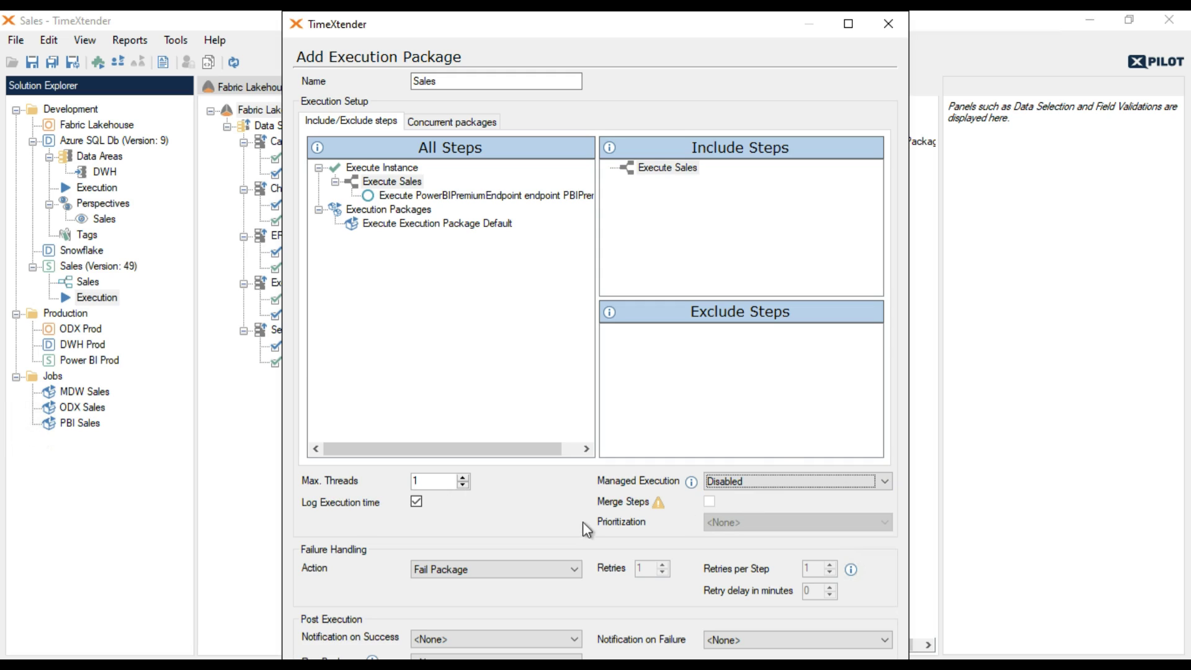
pyautogui.press('Return')
pyautogui.click(732, 417)
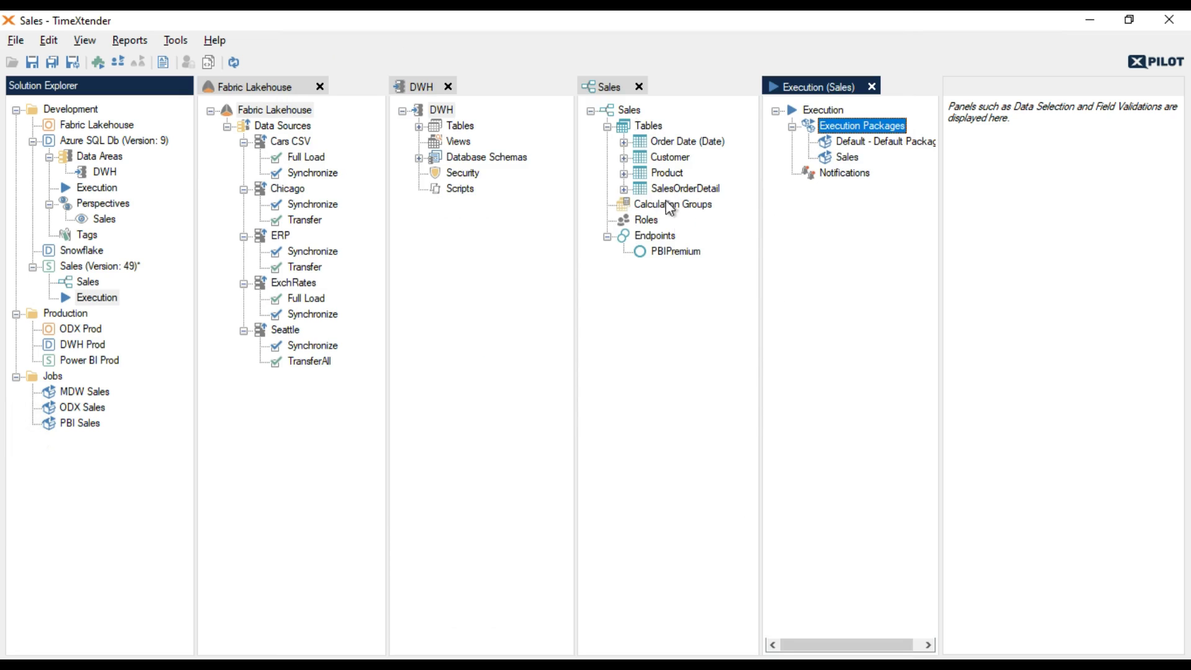
# Save the development Sales instance as a deployed version
pyautogui.rightClick(91, 265)
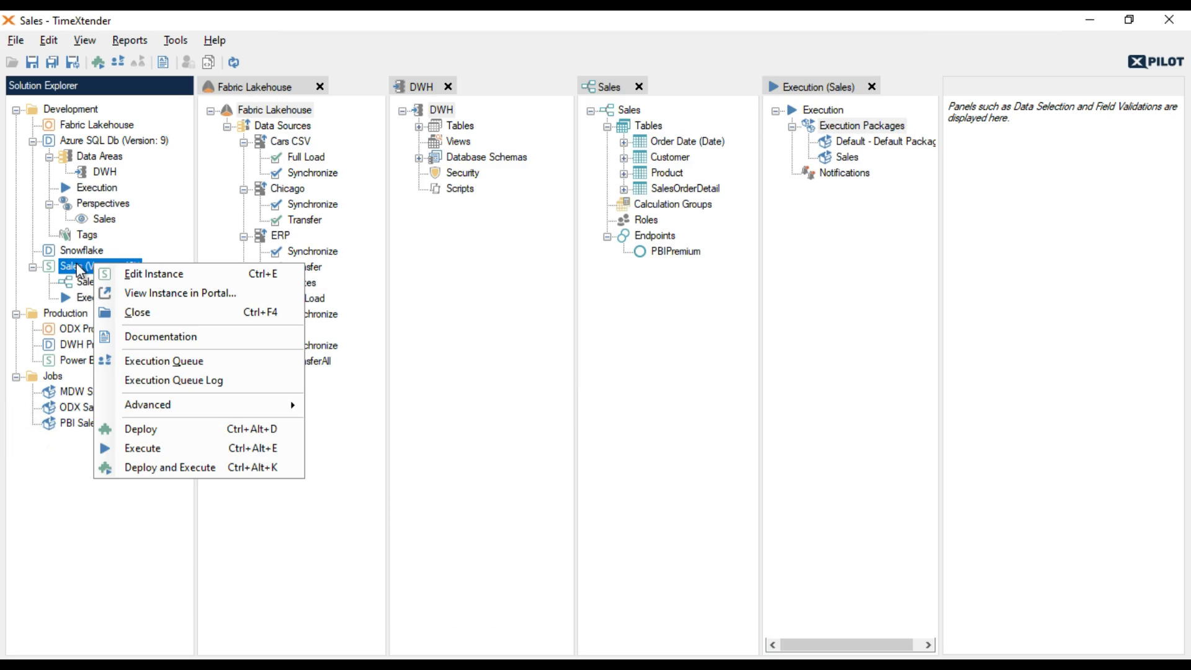
pyautogui.moveTo(233, 408)
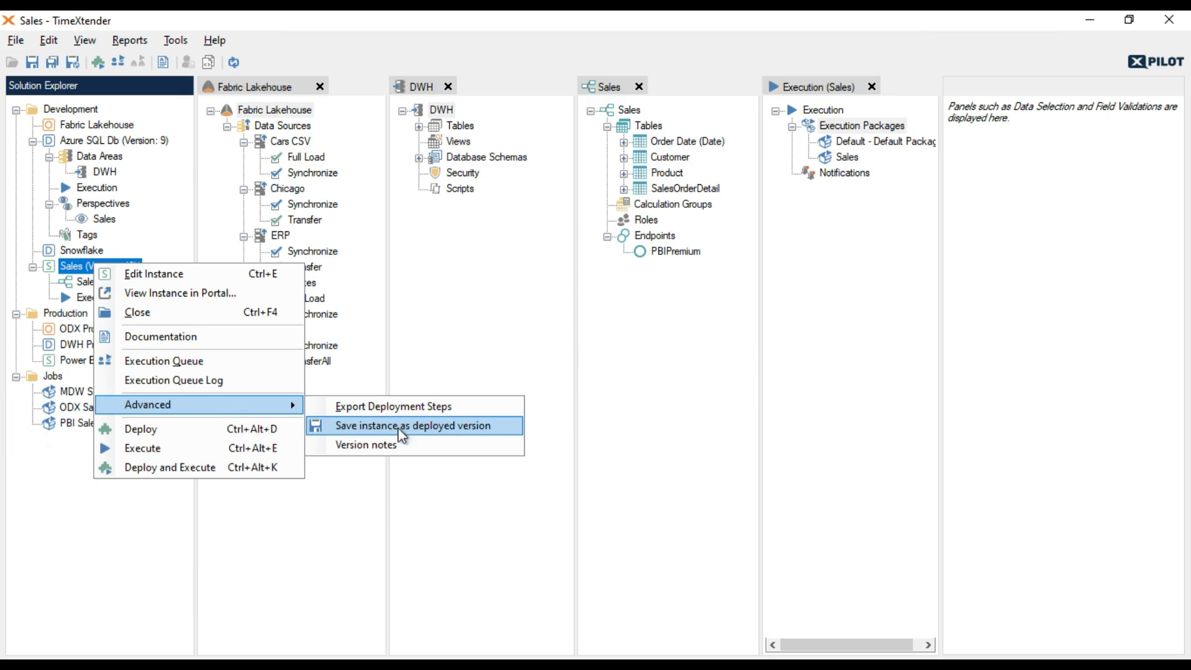
pyautogui.click(497, 427)
pyautogui.click(654, 418)
pyautogui.click(845, 519)
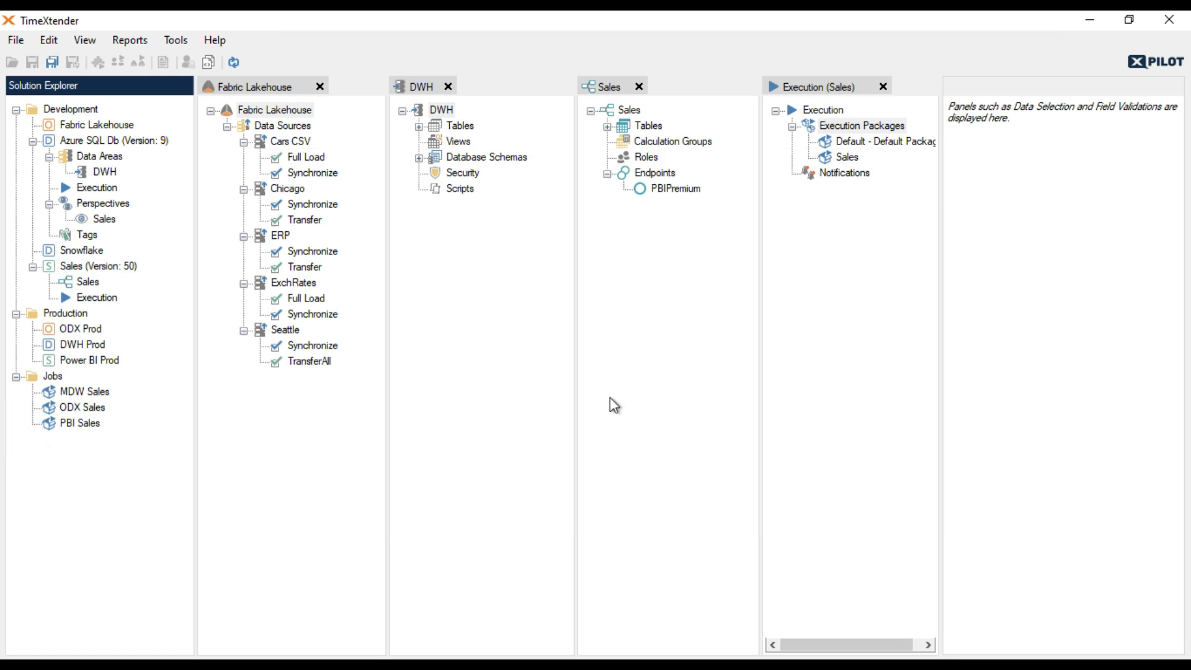
# Generate end-to-end tasks and packages from the Sales execution package
pyautogui.rightClick(847, 158)
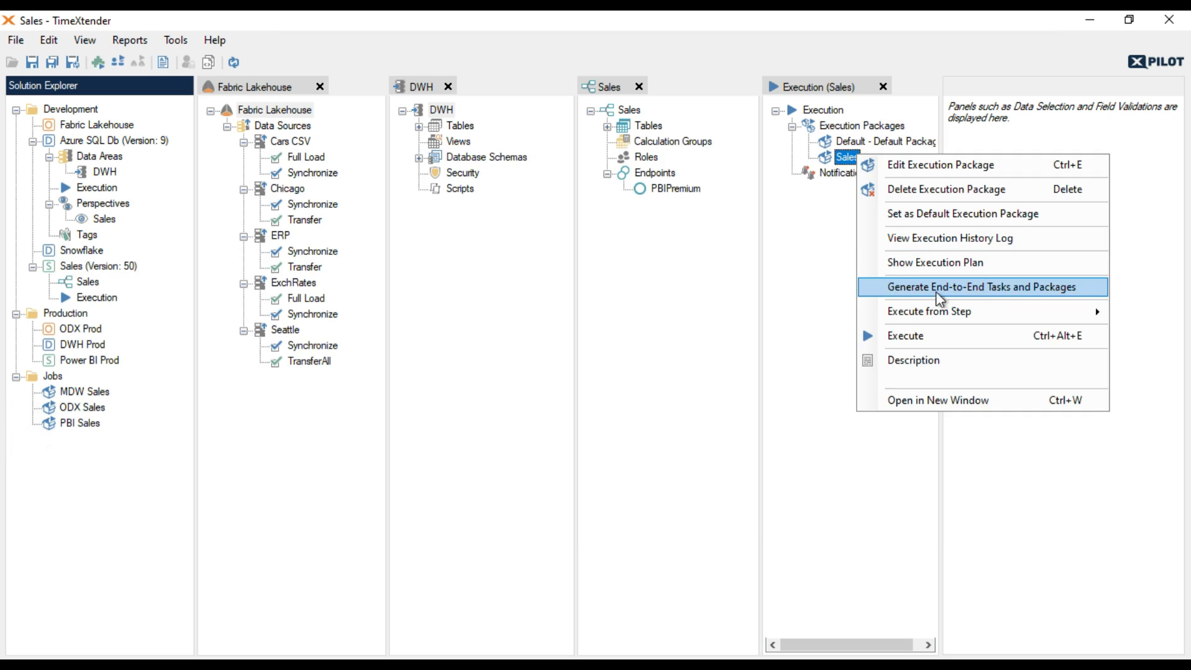
pyautogui.click(1063, 299)
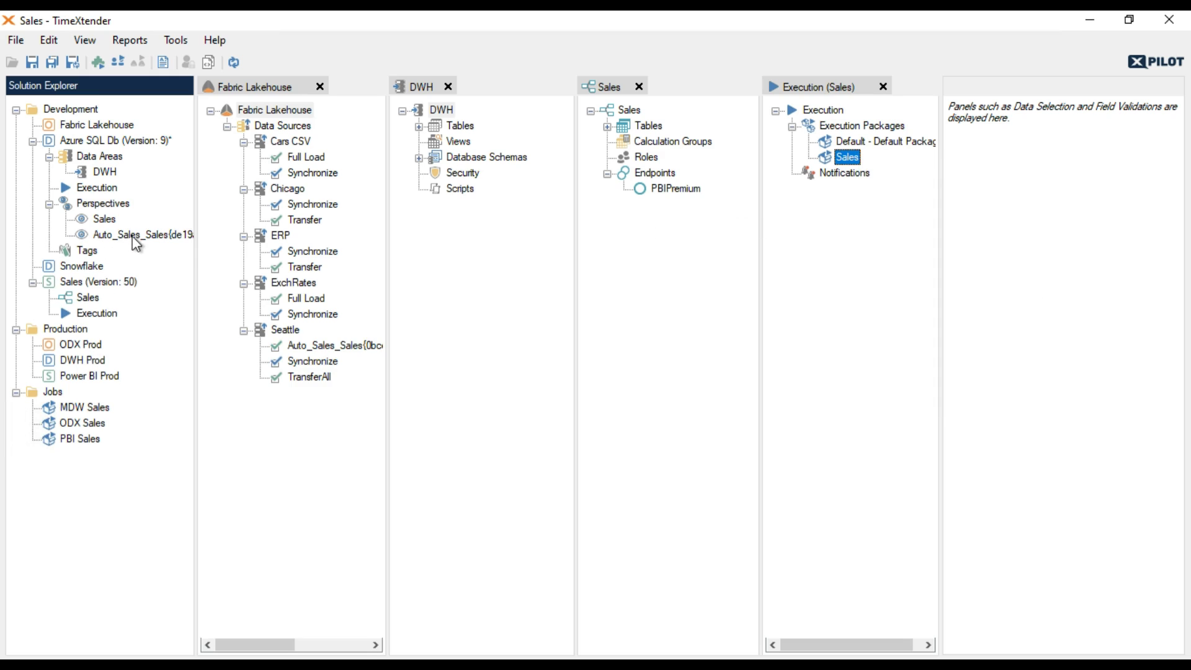
# Examine the generated Auto_Sales_Sales perspective, the Seattle transfer task and the execution package of the Azure SQL Db instance
pyautogui.click(151, 242)
pyautogui.click(339, 345)
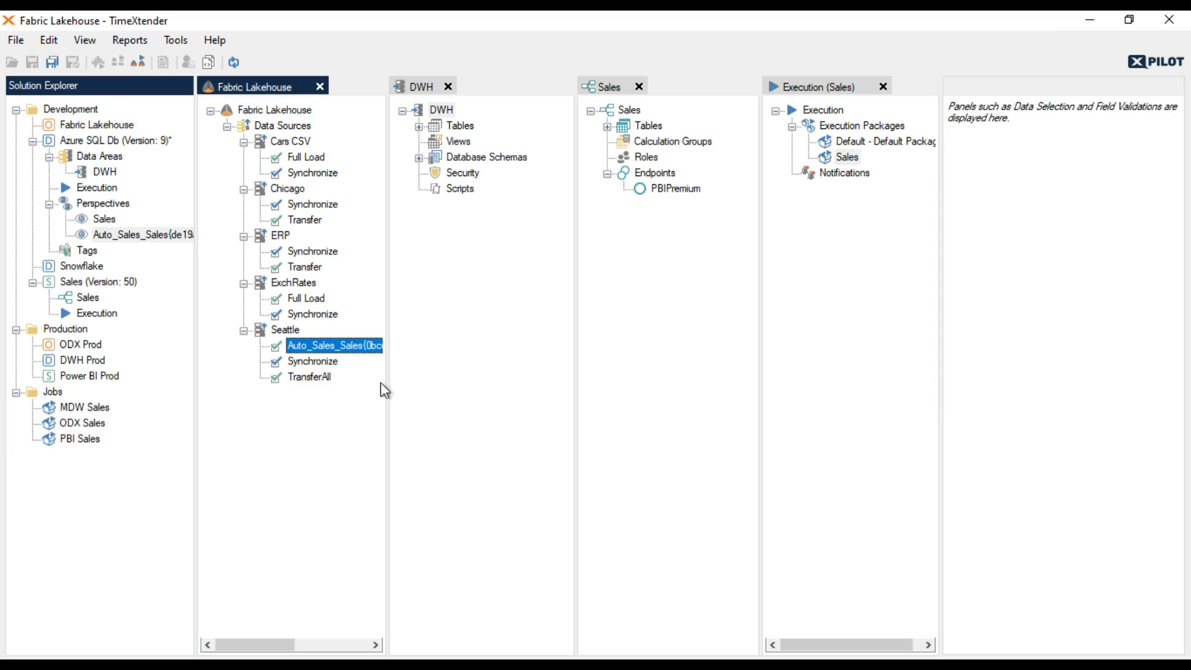
pyautogui.rightClick(297, 329)
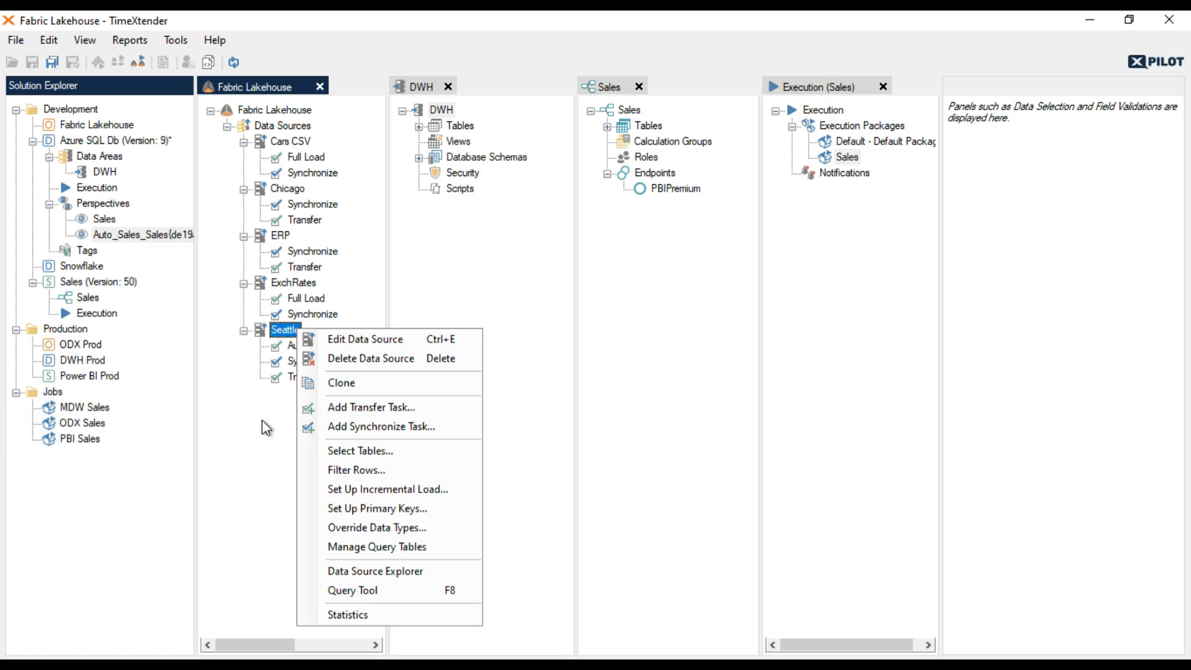
pyautogui.click(265, 425)
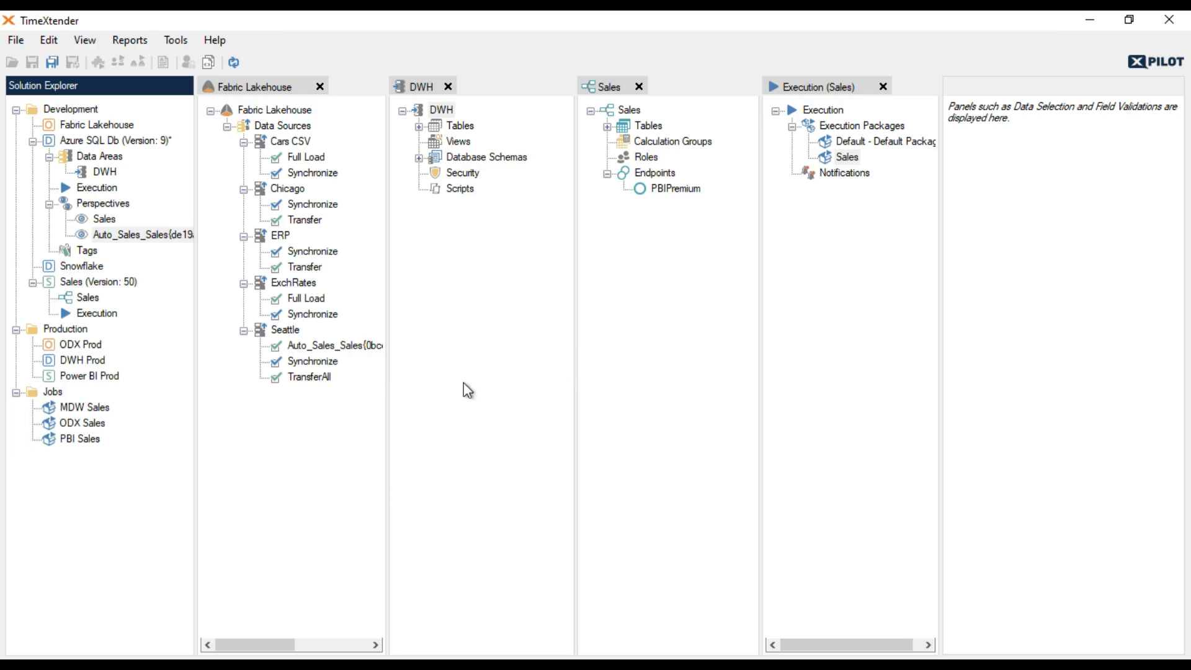
pyautogui.doubleClick(86, 190)
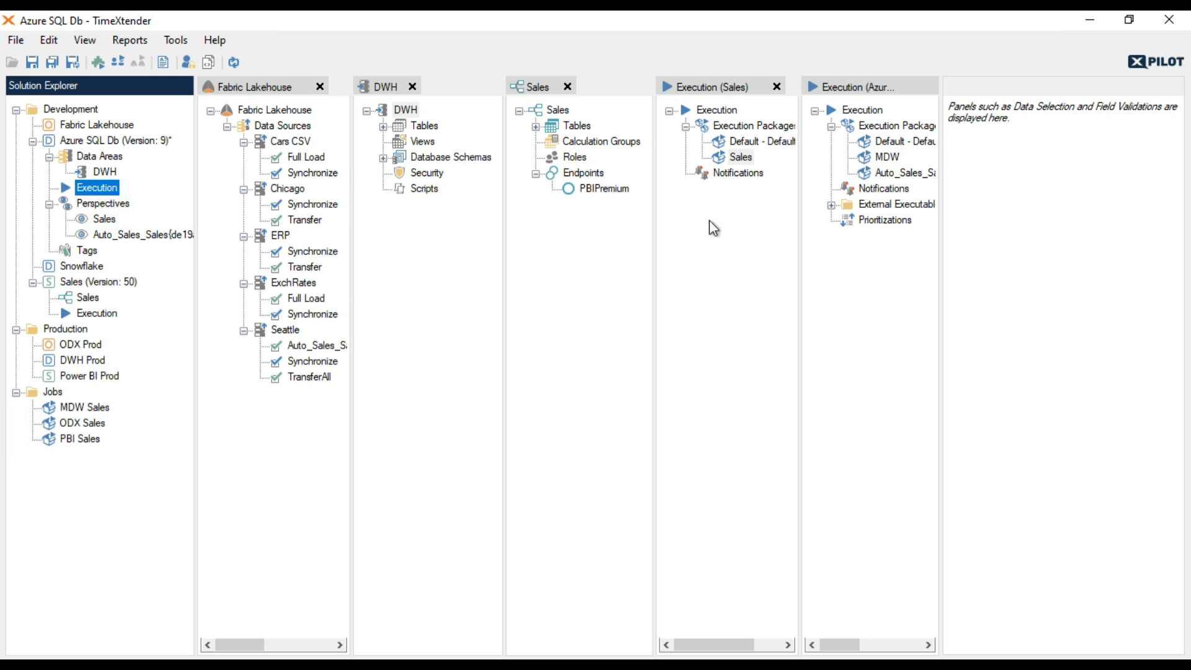
pyautogui.click(915, 174)
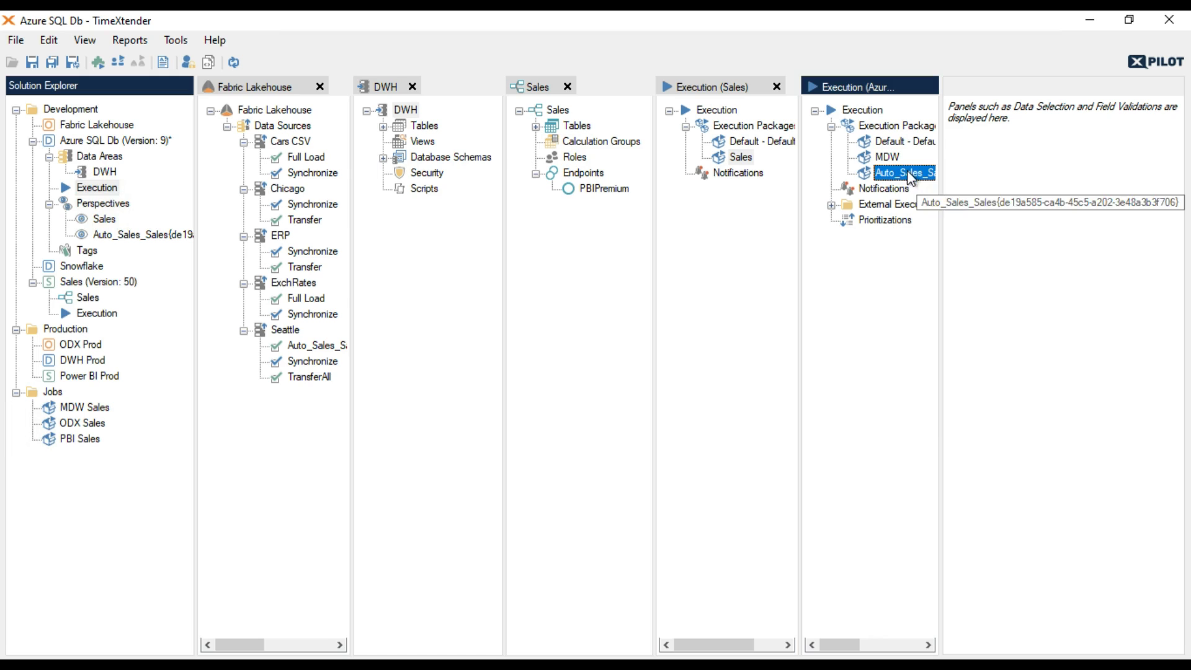
# Set the maximum threads of the Auto_Sales_Sales execution package in the Azure SQL Db instance to 5 and save the package
pyautogui.rightClick(923, 185)
pyautogui.click(964, 182)
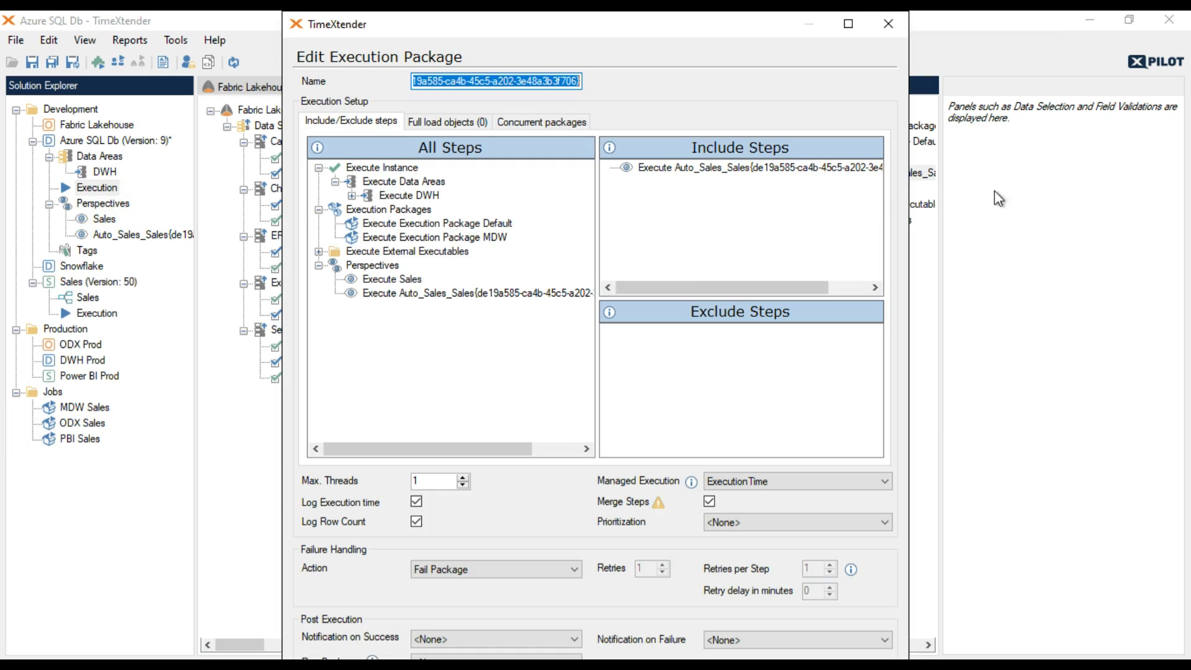
pyautogui.click(713, 169)
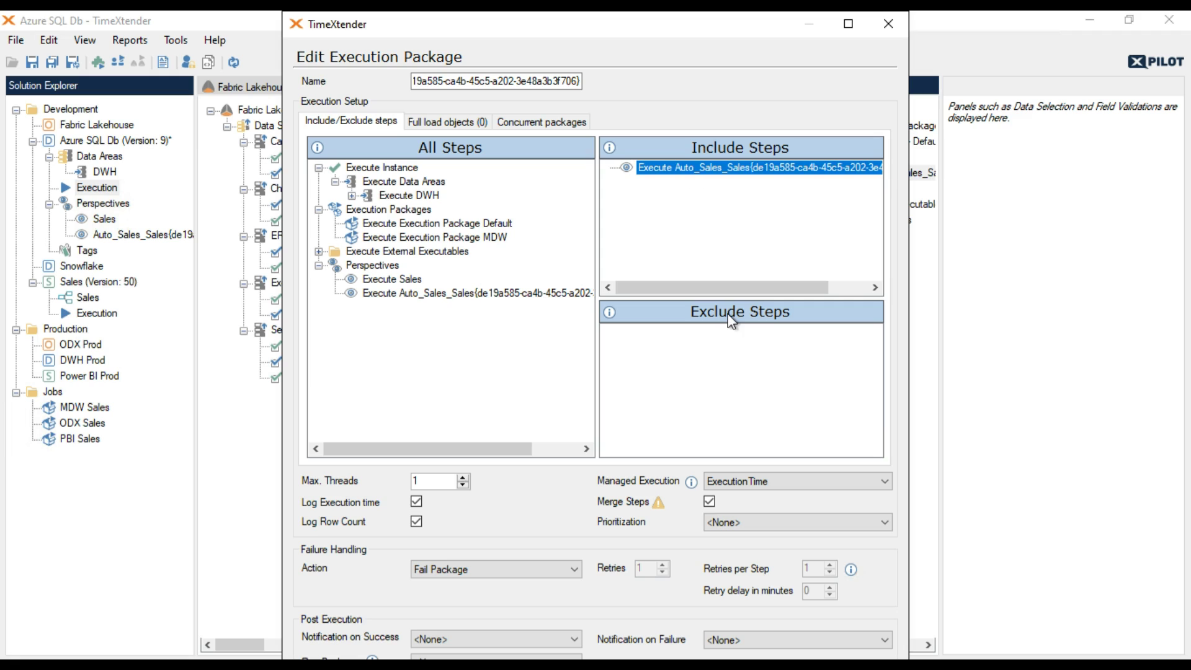
pyautogui.click(464, 479)
pyautogui.click(463, 478)
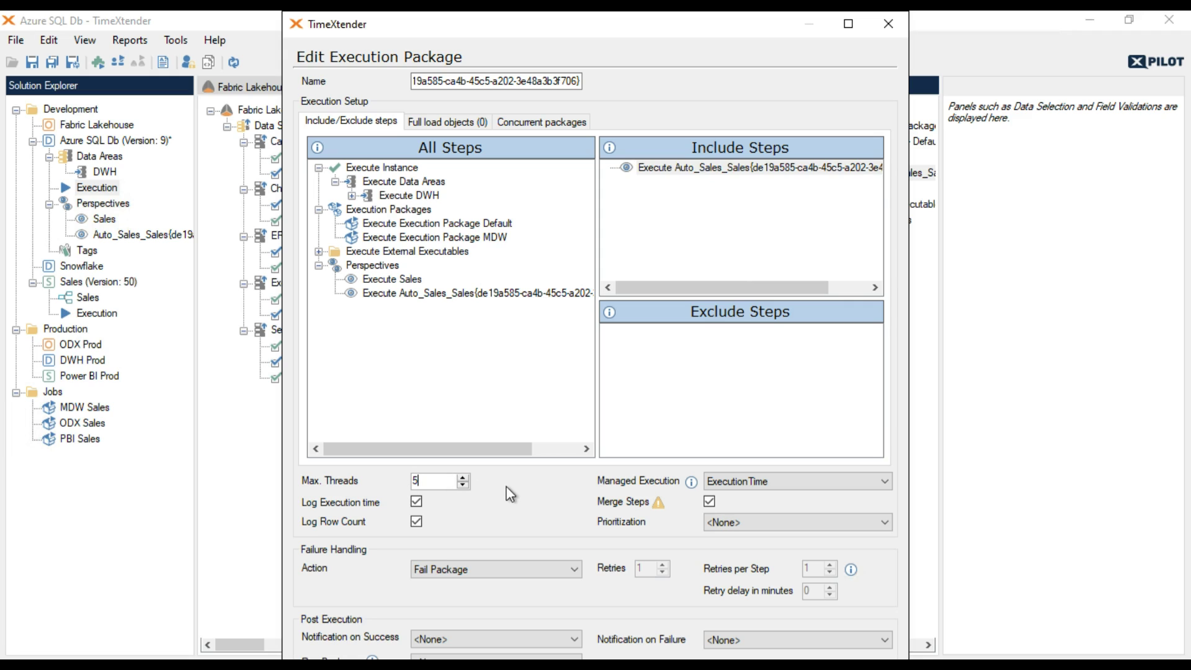
pyautogui.click(674, 655)
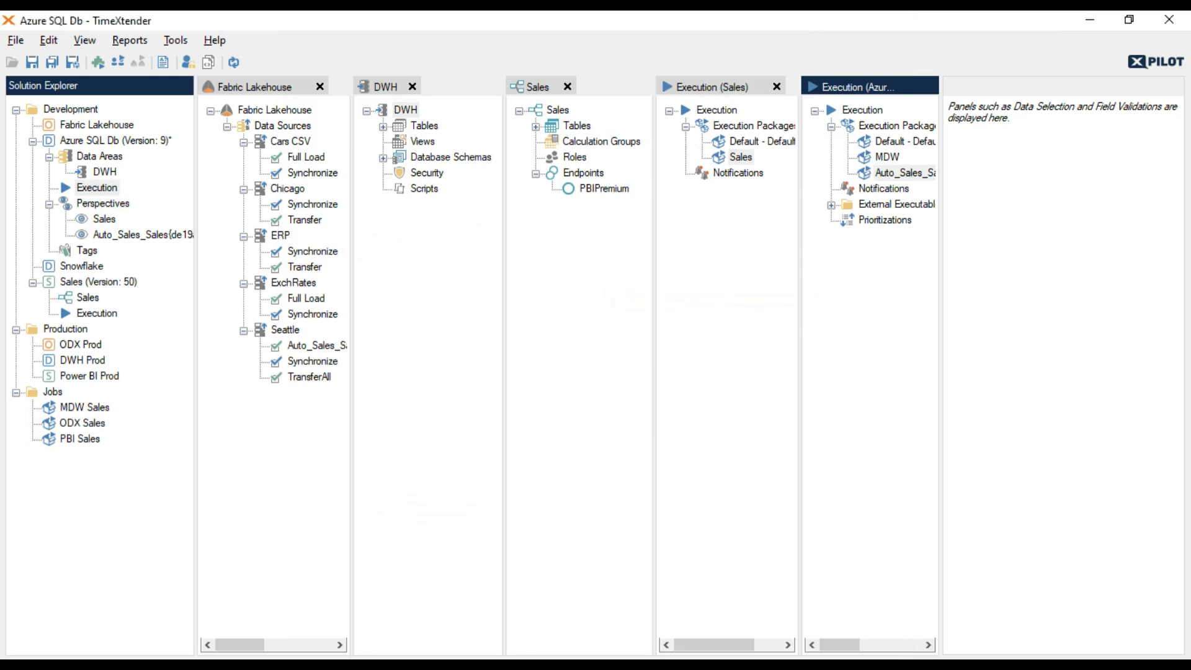
pyautogui.click(736, 417)
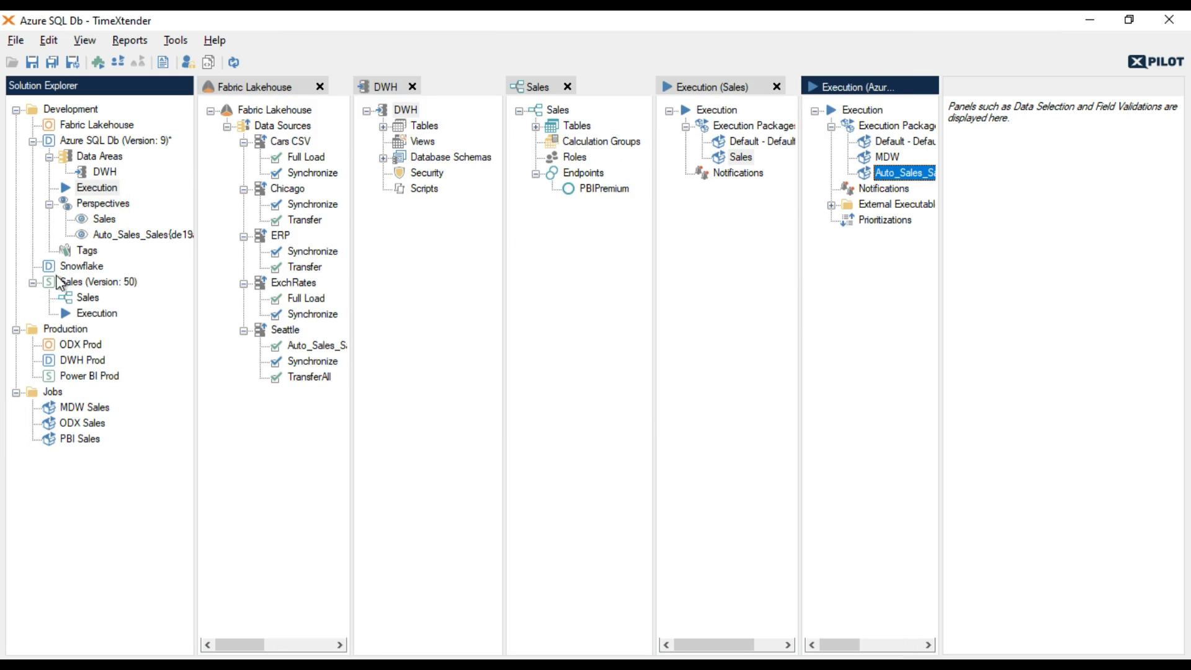
# Save the Azure SQL Db instance as a deployed version and refresh the instances
pyautogui.rightClick(102, 140)
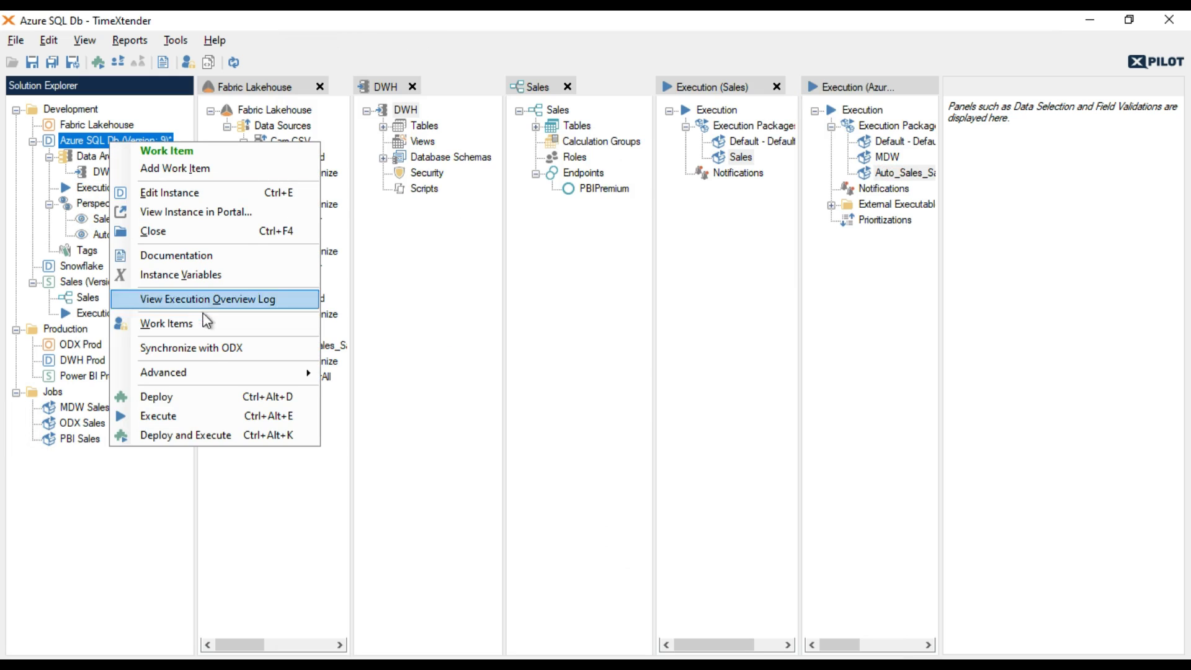
pyautogui.click(409, 453)
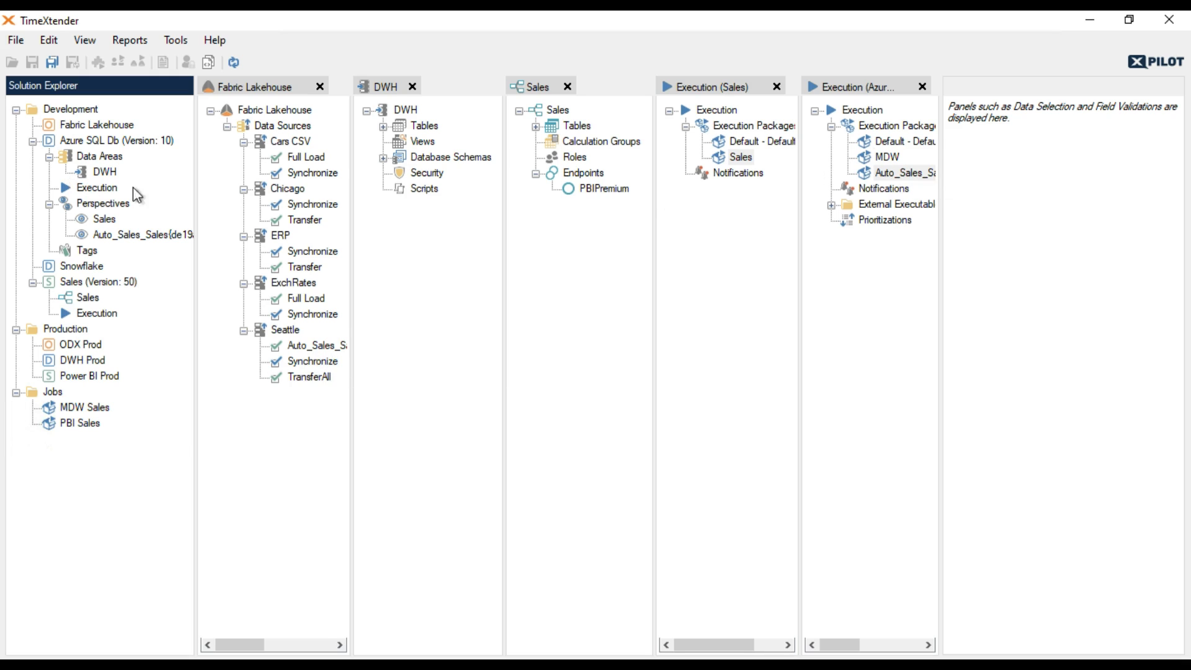
pyautogui.click(233, 62)
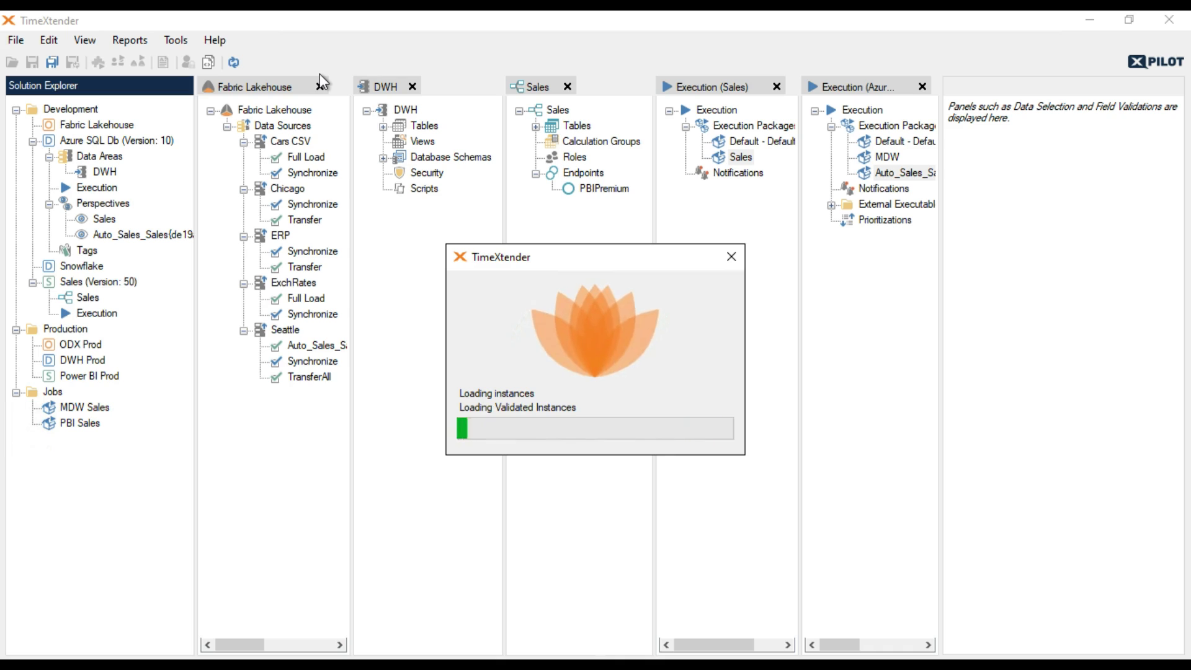
# Start a new job named ODX Sales and proceed to selecting what it executes
pyautogui.rightClick(60, 400)
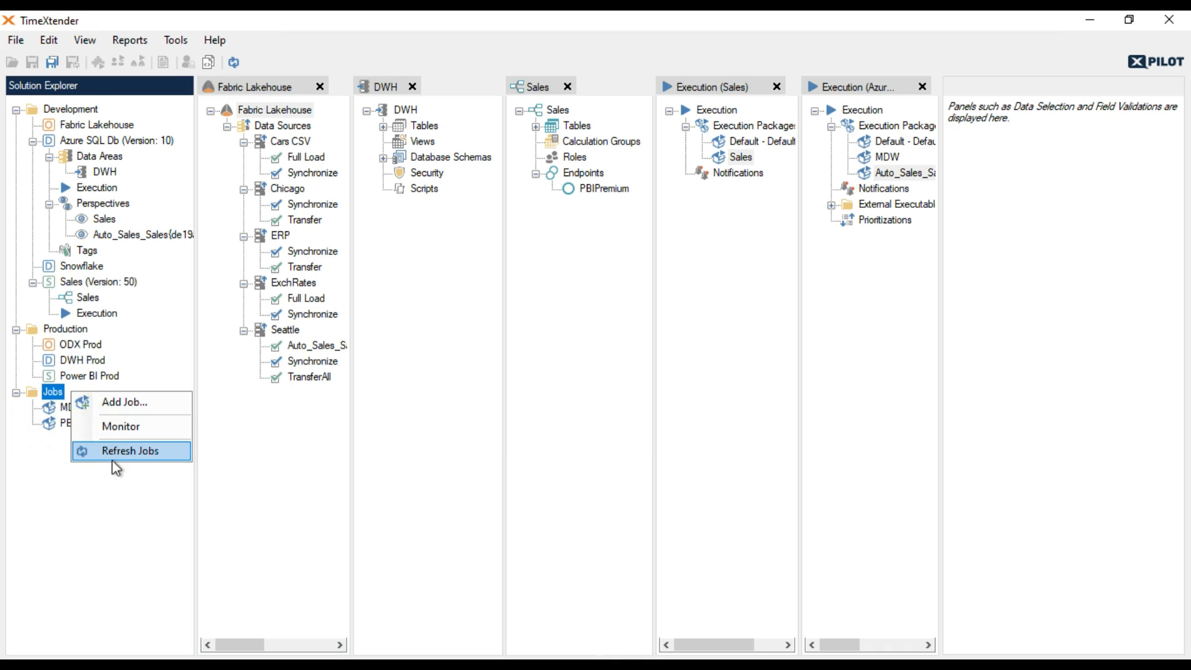
pyautogui.click(117, 403)
pyautogui.write('OD')
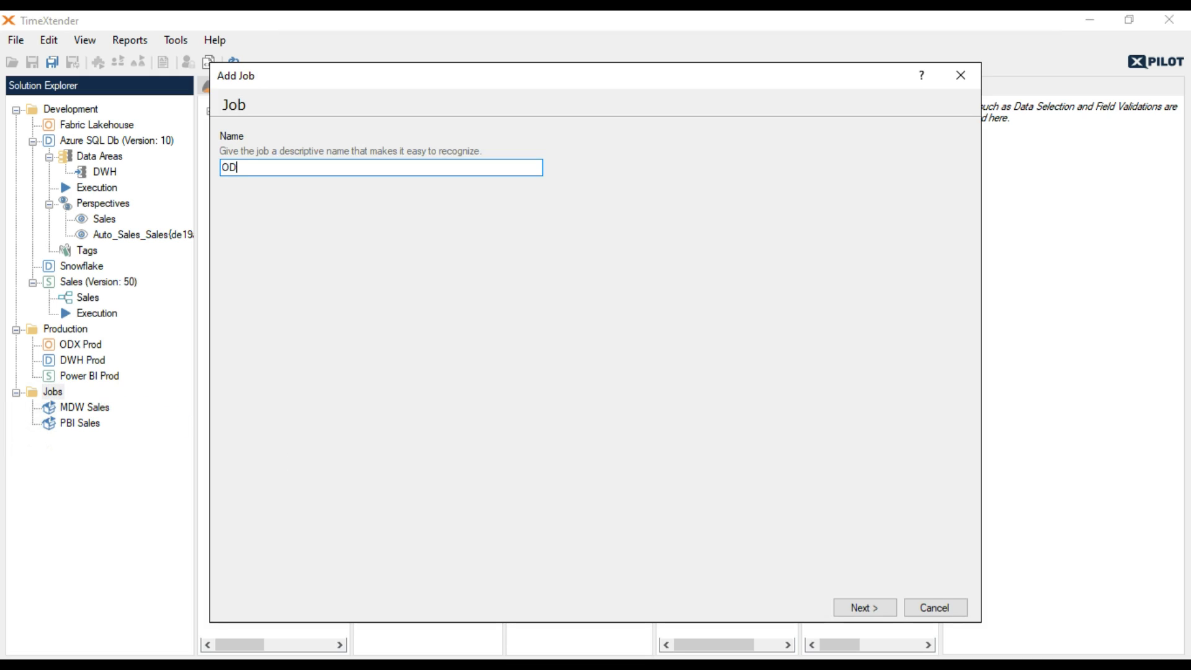
pyautogui.write('X Sales')
pyautogui.press('Return')
# Add the Fabric Lakehouse Seattle Auto_Sales_Sales task to the job and finish it without a scheduled execution
pyautogui.click(291, 365)
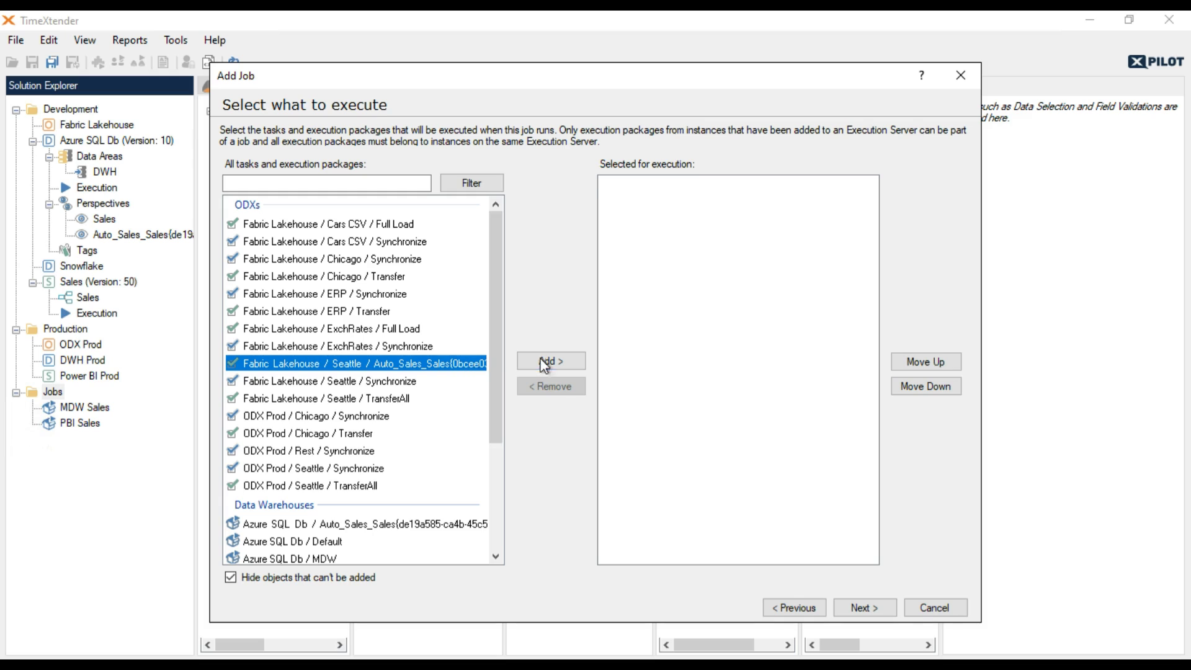
pyautogui.click(551, 361)
pyautogui.click(808, 252)
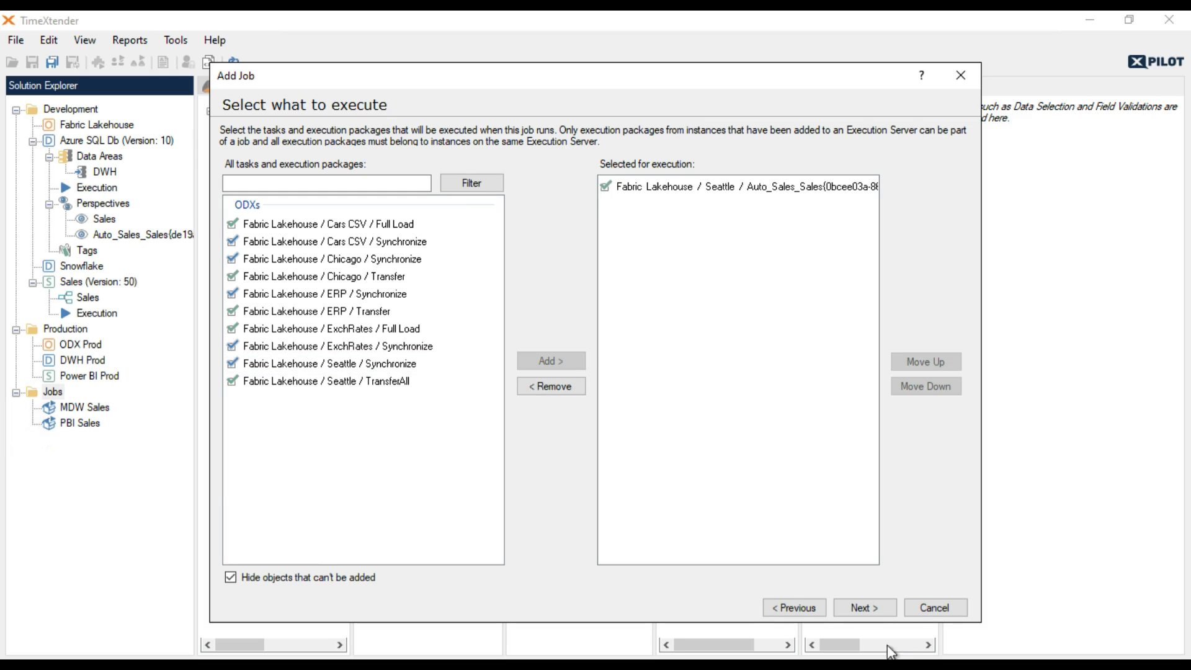
pyautogui.click(881, 609)
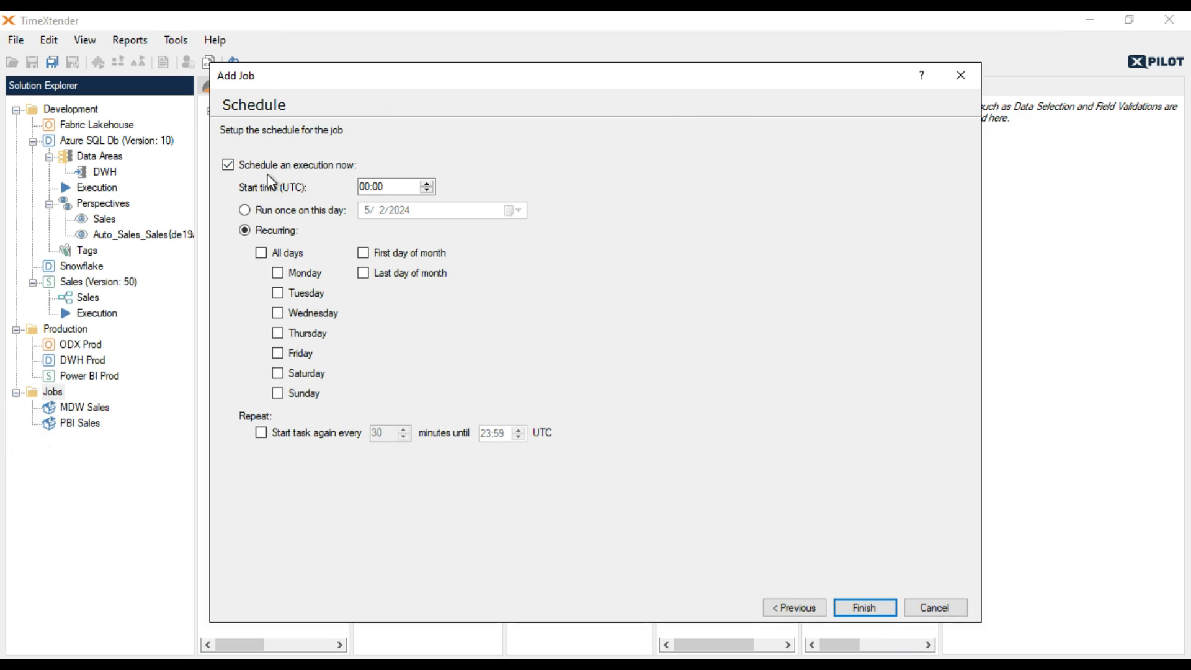
pyautogui.click(252, 167)
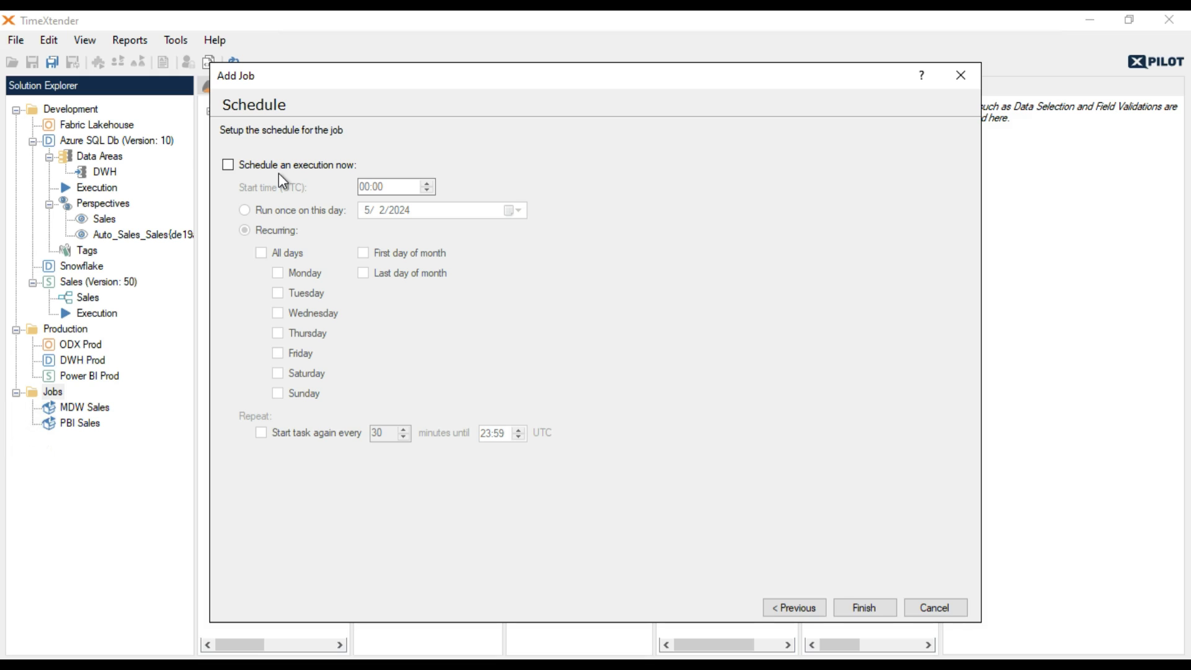
pyautogui.click(877, 611)
# Add the Azure SQL Db Auto_Sales_Sales execution package to the MDW Sales job and save the job
pyautogui.rightClick(93, 408)
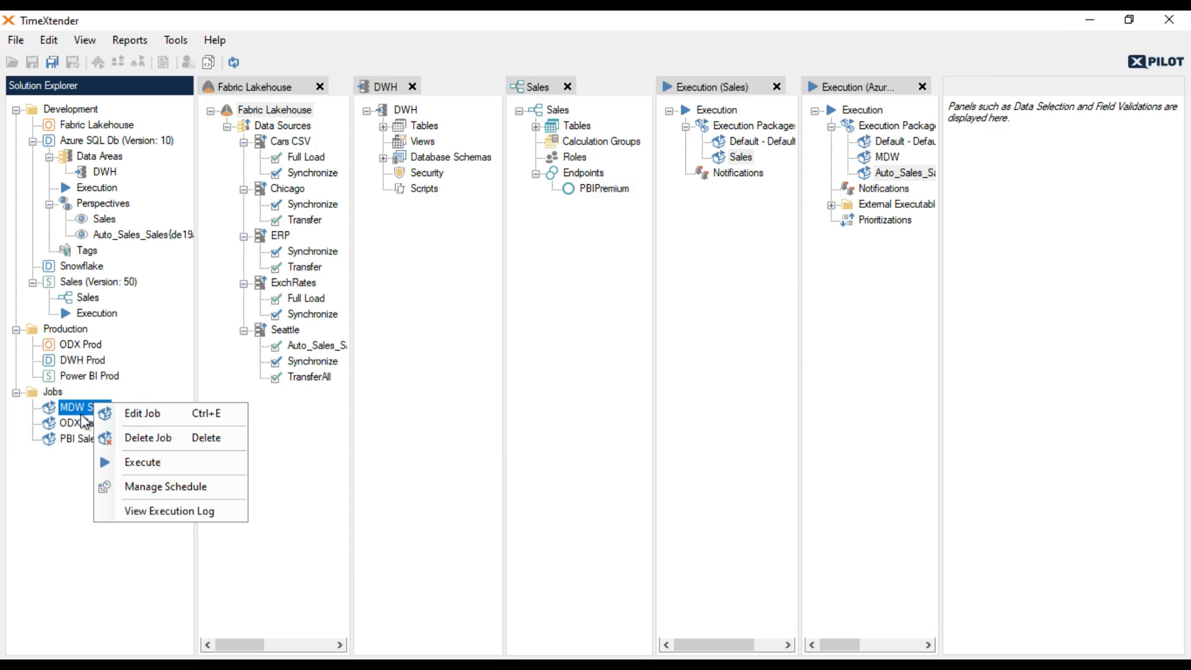
pyautogui.click(165, 412)
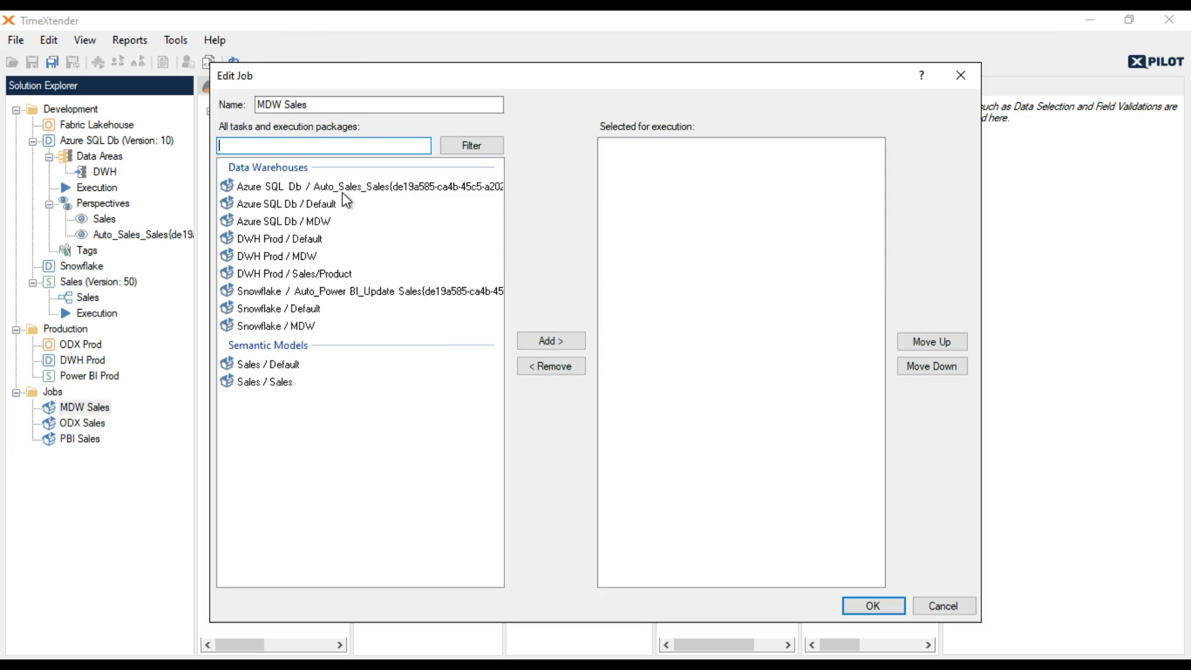
pyautogui.click(355, 190)
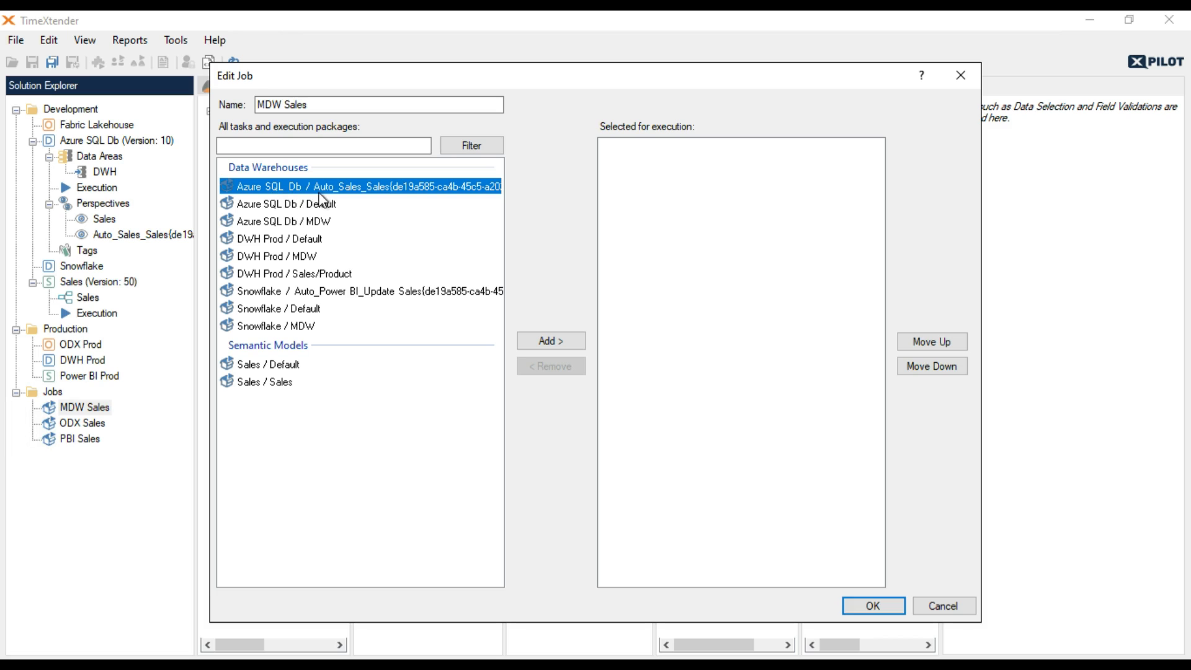
pyautogui.click(549, 340)
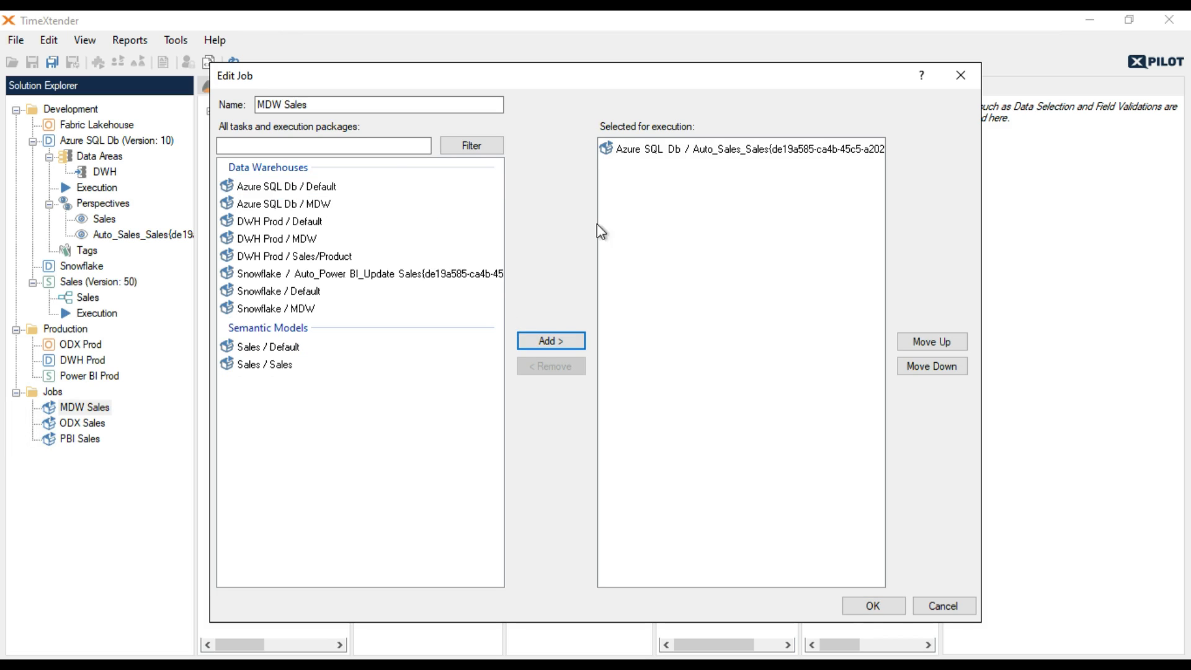
pyautogui.click(873, 610)
# Add the Sales / Sales semantic model package to the PBI Sales job and save the job
pyautogui.click(87, 440)
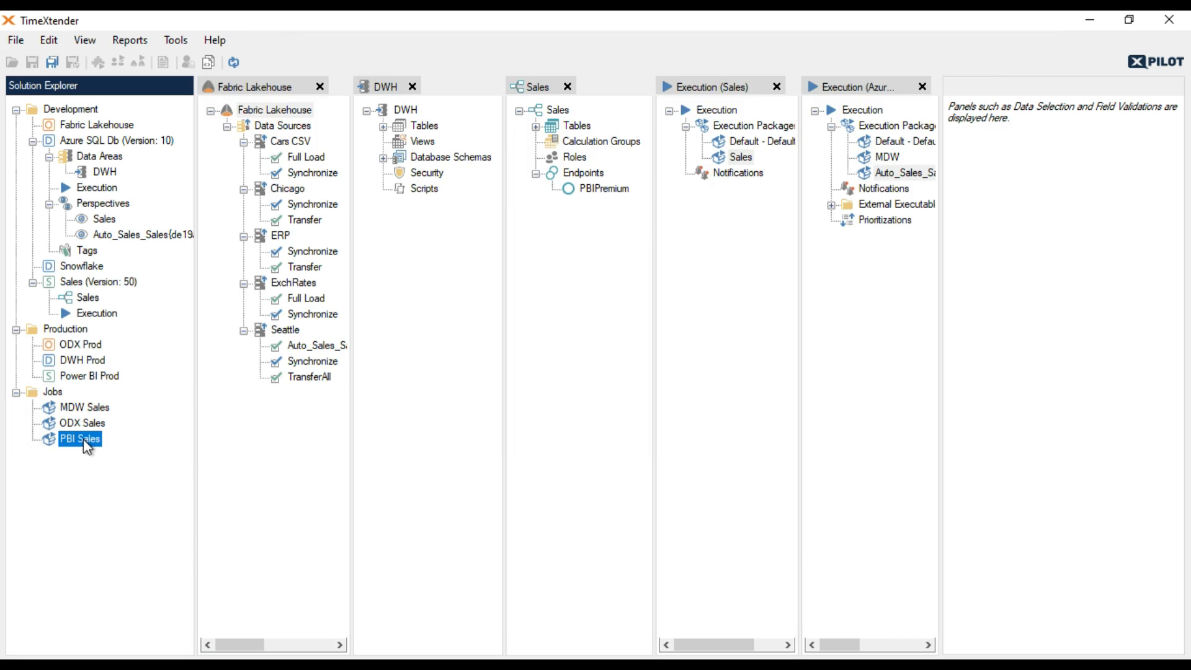
pyautogui.rightClick(101, 440)
pyautogui.click(199, 452)
pyautogui.click(265, 383)
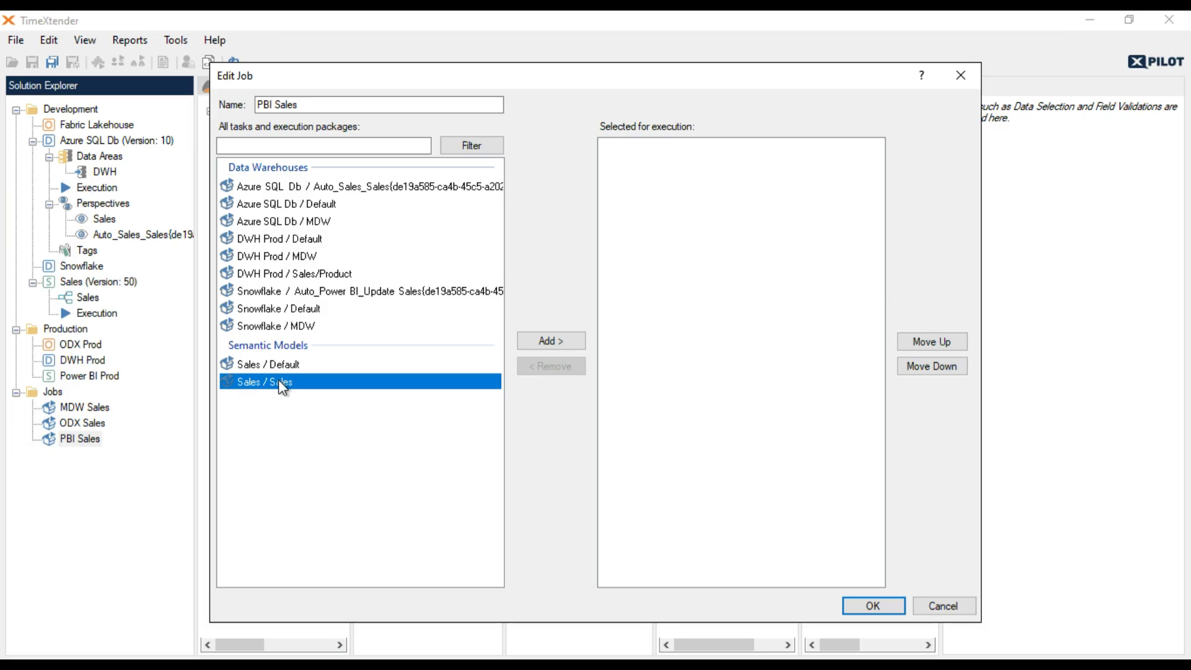
pyautogui.click(549, 347)
pyautogui.click(873, 606)
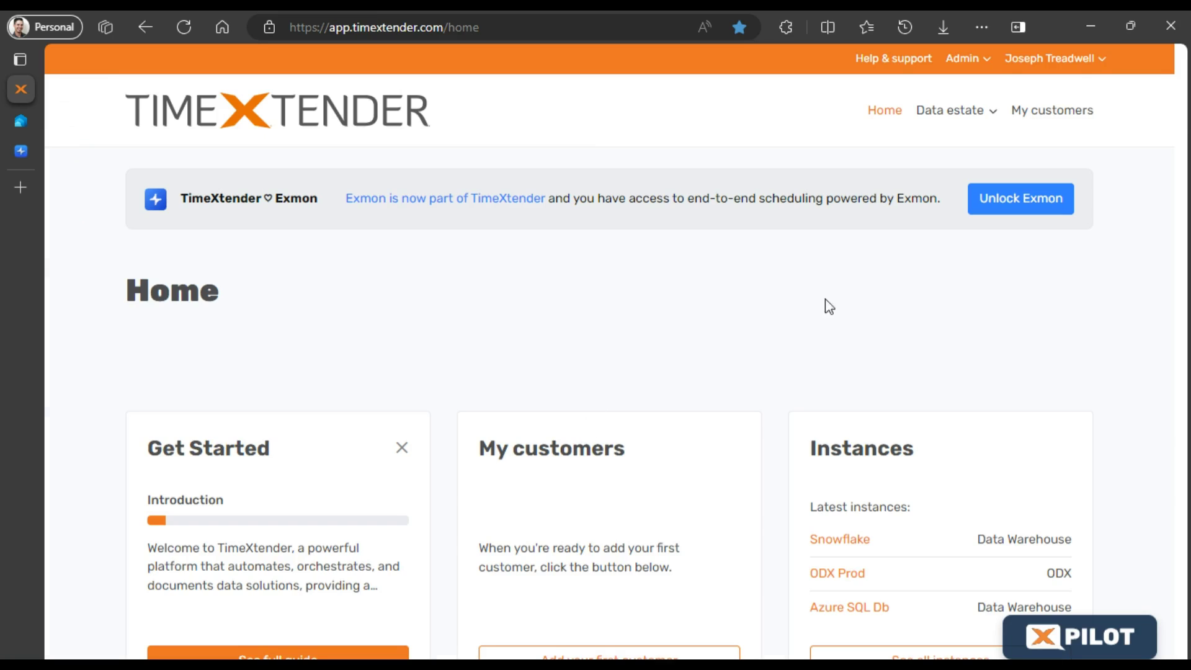
# In the TimeXtender web portal's security and permissions page, generate an API key named ExmonDG3 and copy the key
pyautogui.click(987, 59)
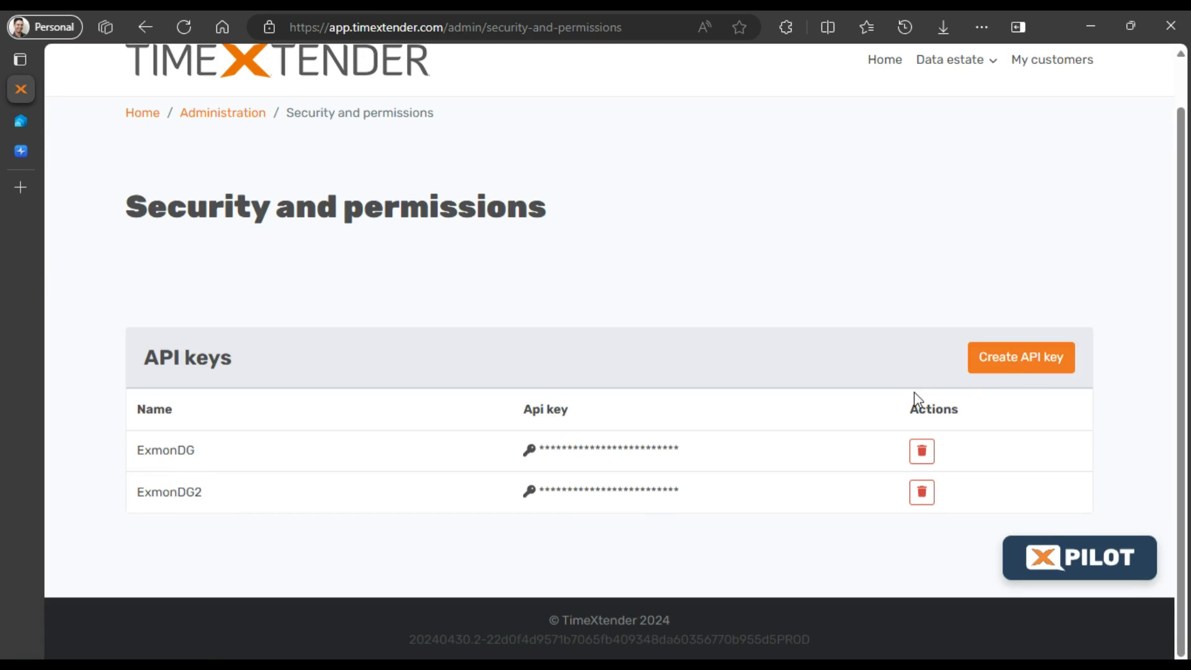
pyautogui.click(1029, 362)
pyautogui.click(342, 291)
pyautogui.write('Exmon')
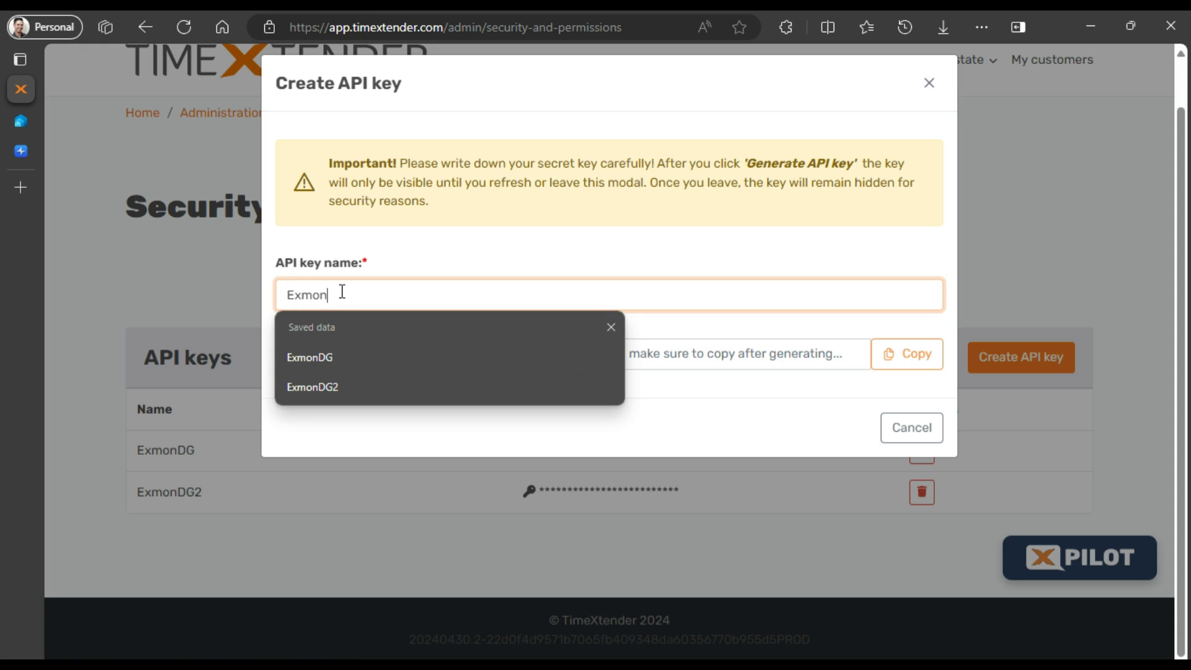
pyautogui.write('DG3')
pyautogui.click(341, 355)
pyautogui.click(910, 363)
pyautogui.click(923, 451)
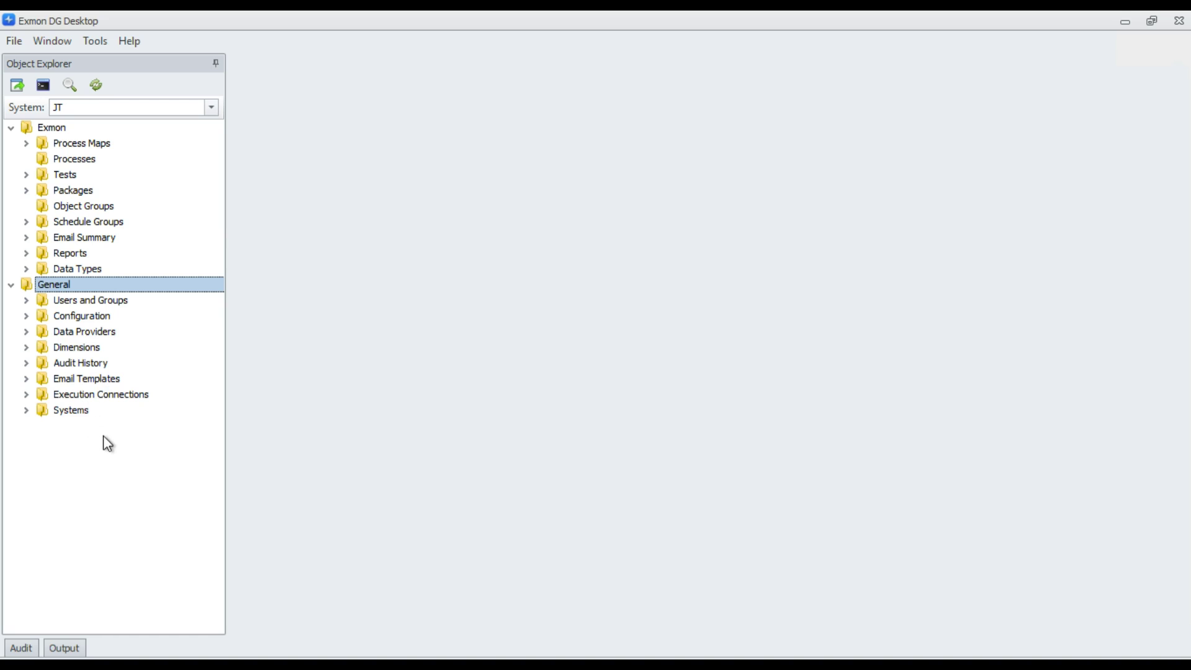
# In Exmon DG Desktop, create a new data provider titled JT TX Jobs
pyautogui.click(27, 332)
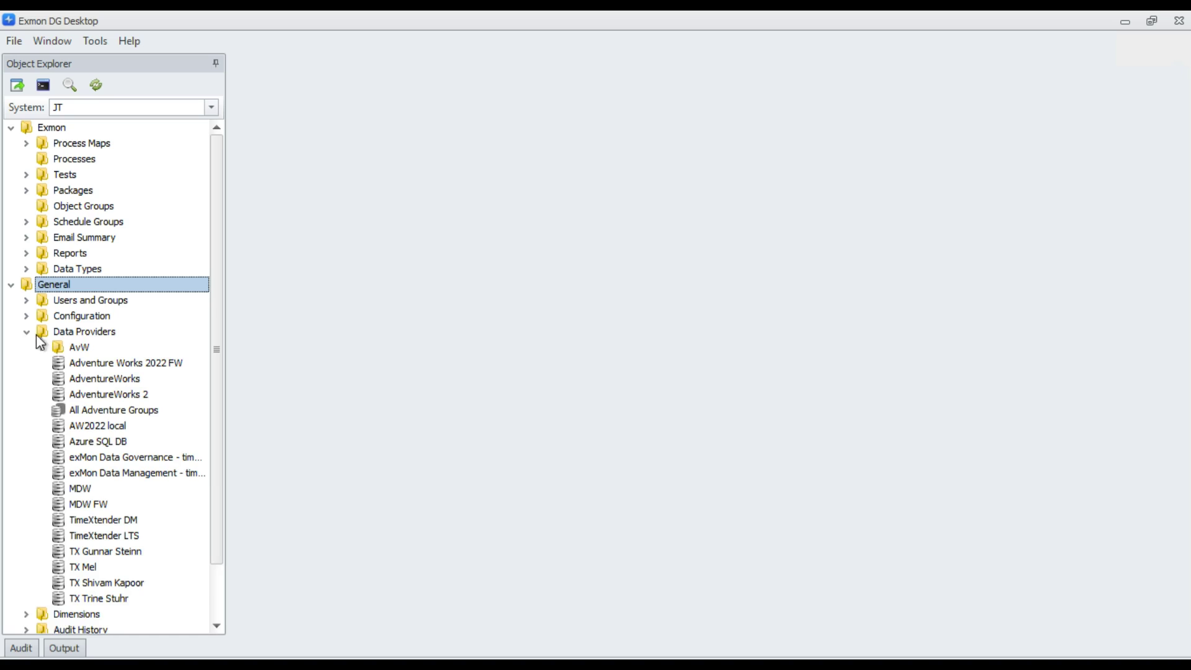
pyautogui.rightClick(75, 330)
pyautogui.moveTo(143, 472)
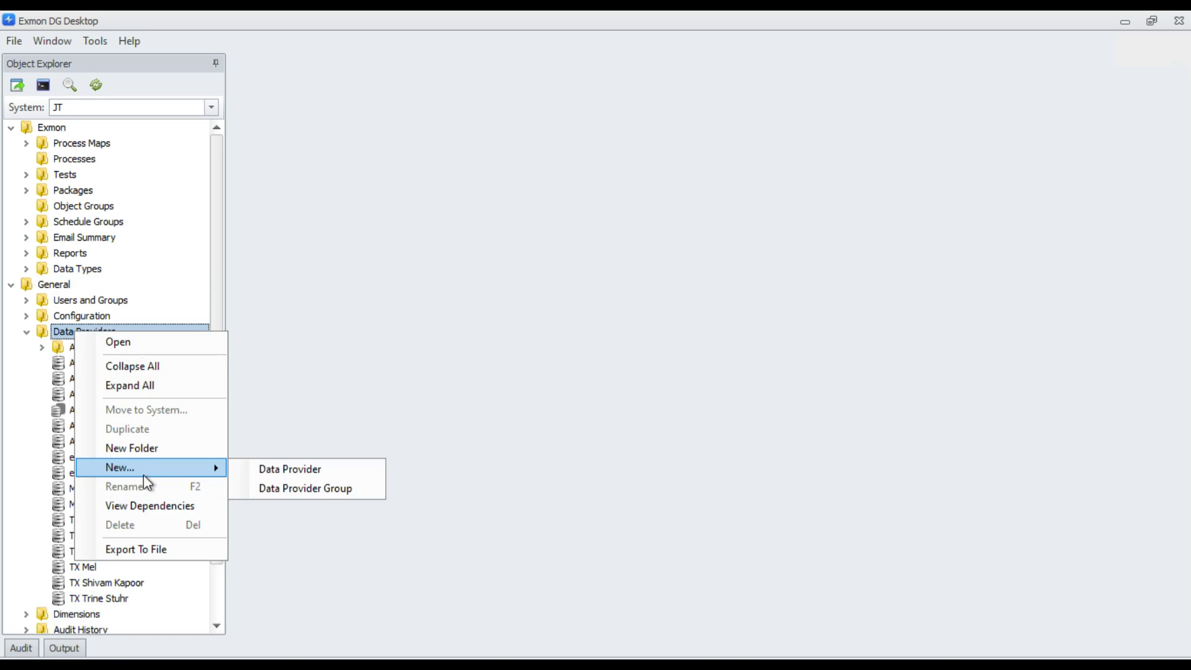
pyautogui.click(305, 469)
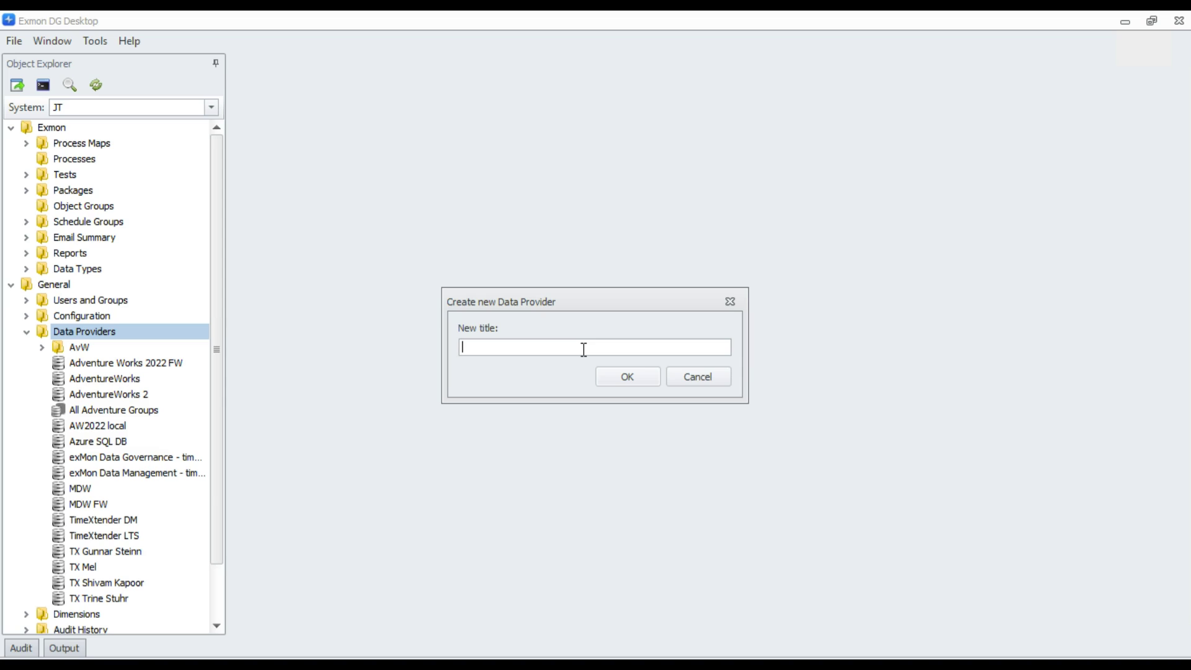
pyautogui.write('JT')
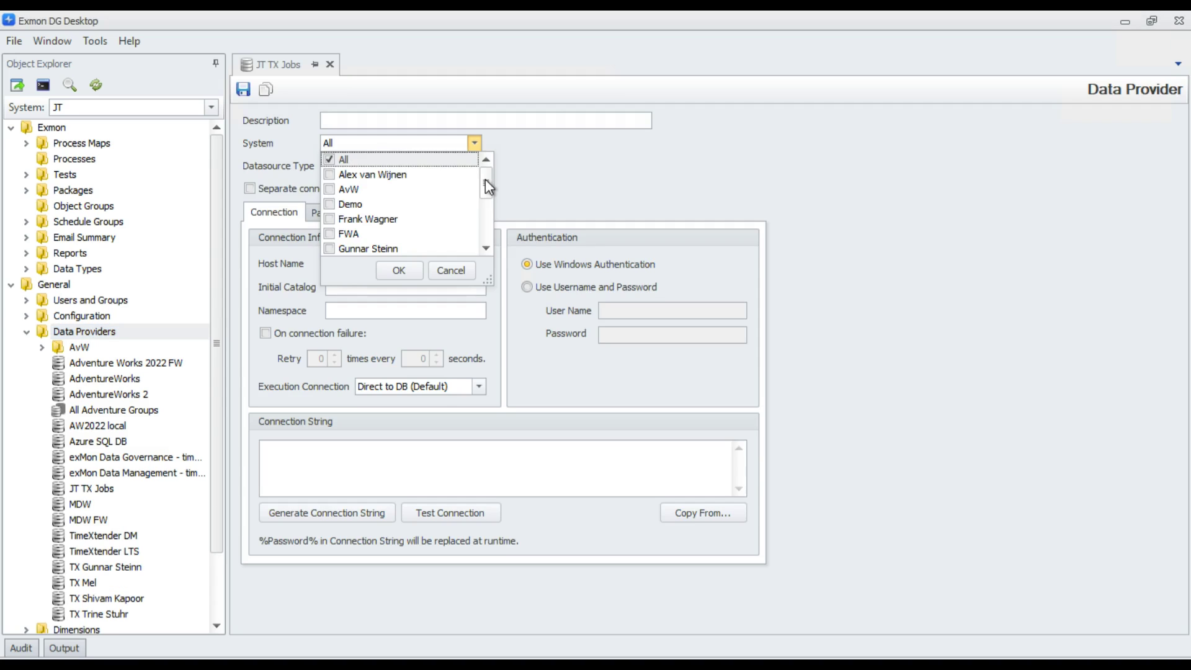
# Assign the data provider to the JT system and set its datasource type to TimeXtender SaaS
pyautogui.moveTo(486, 180); pyautogui.dragTo(488, 199)
pyautogui.click(335, 221)
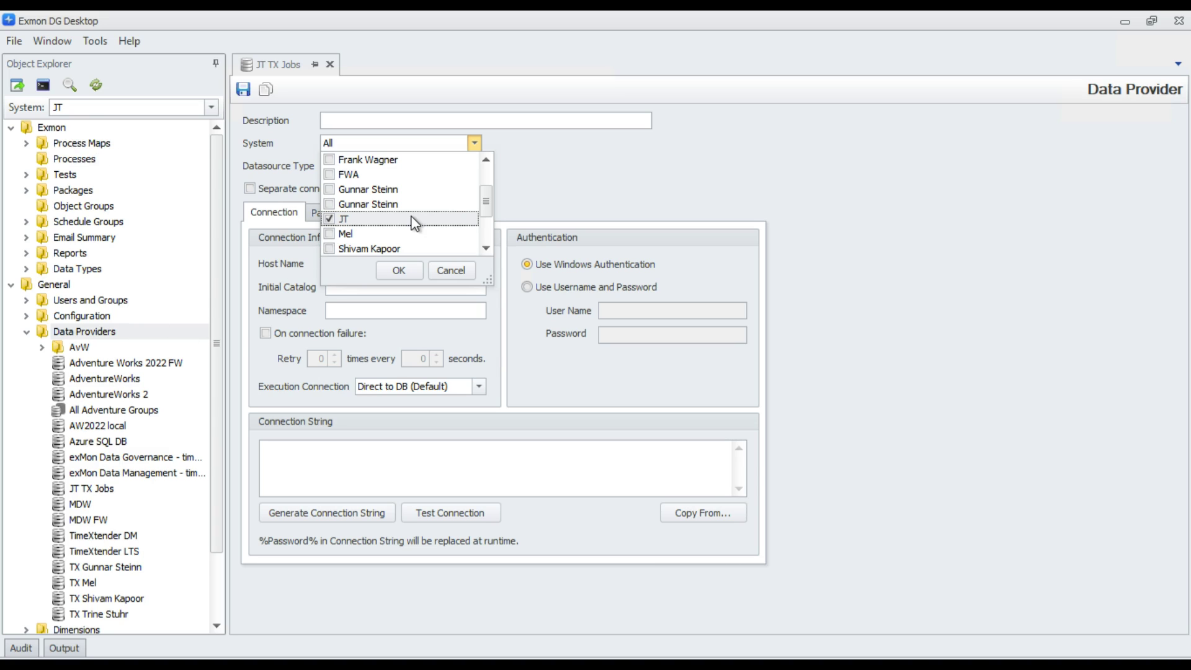
pyautogui.click(619, 167)
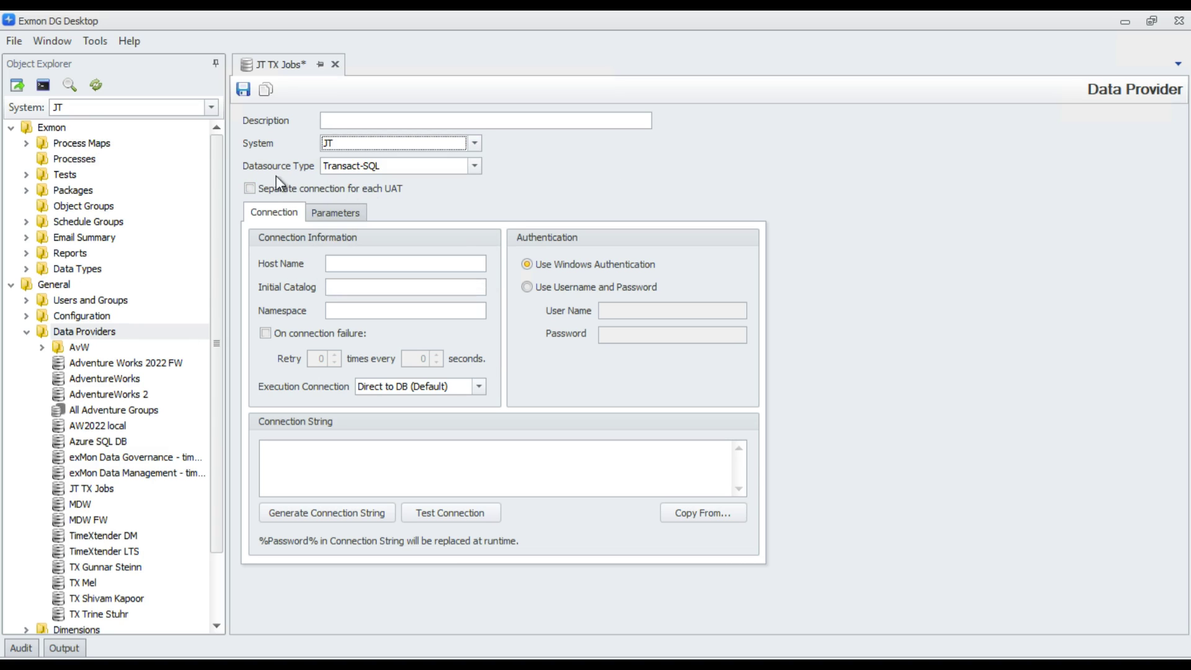
pyautogui.click(457, 167)
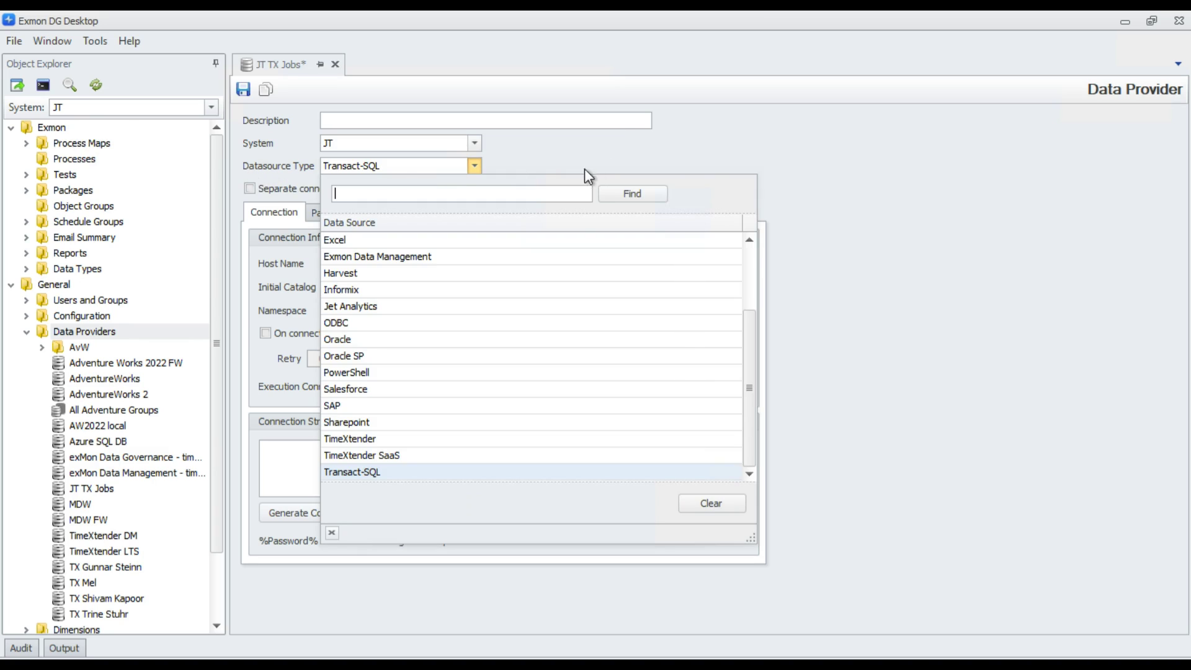
pyautogui.write('Sa')
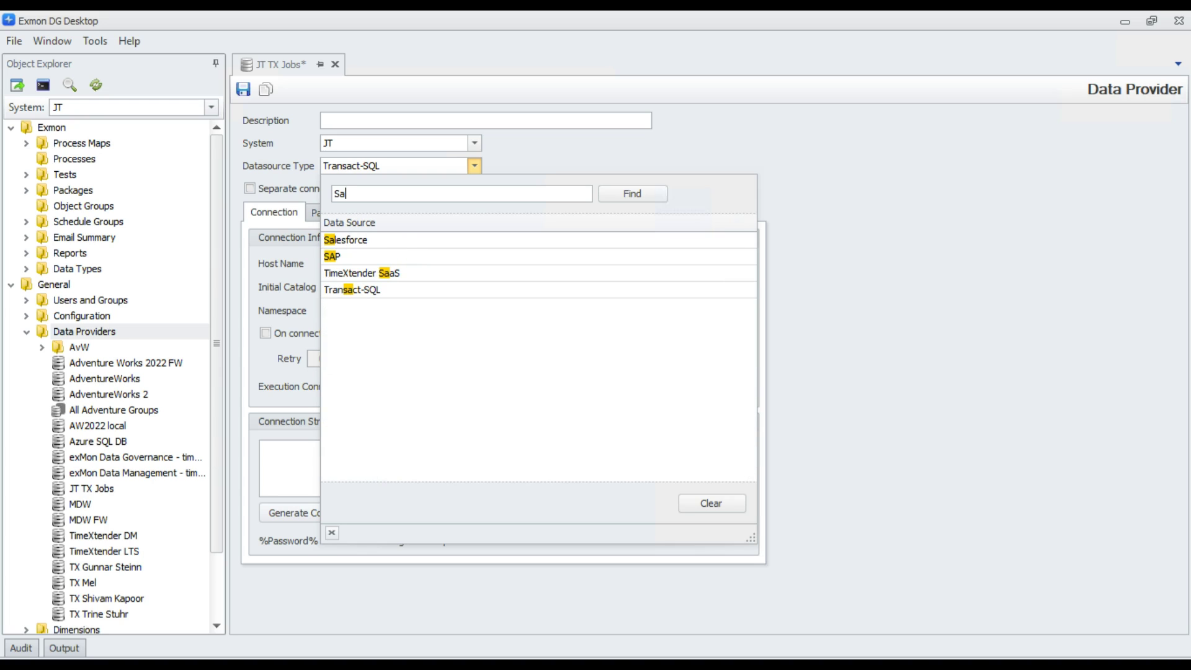
pyautogui.click(379, 275)
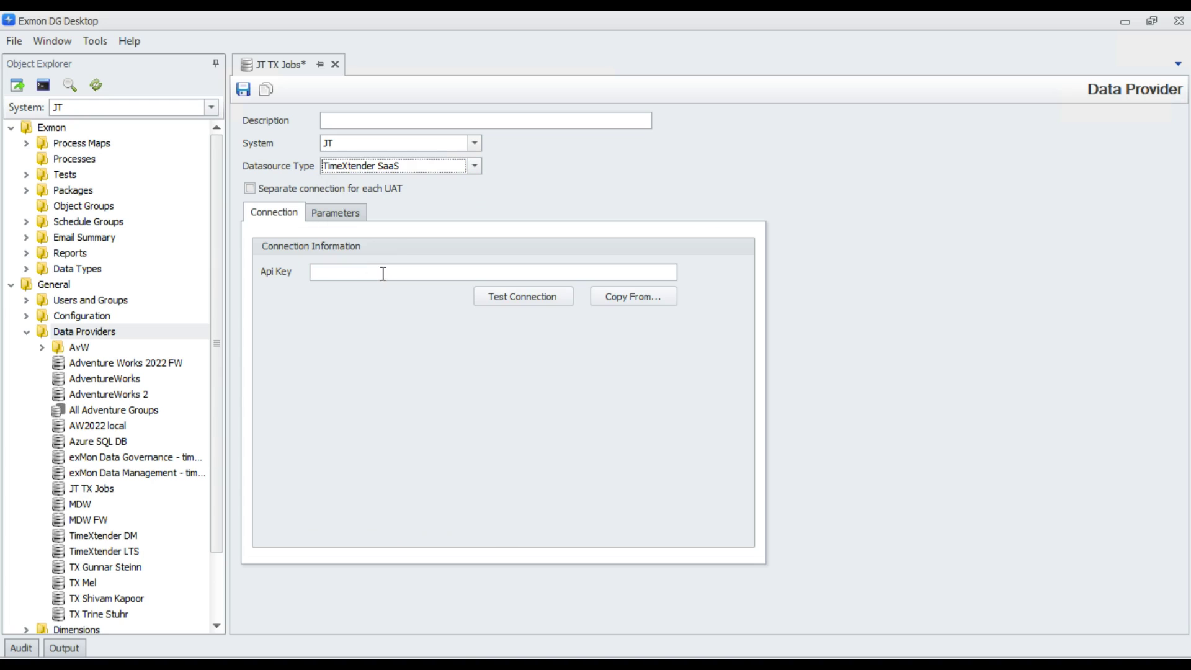
# Paste the API key into the data provider's connection information and test the connection
pyautogui.click(343, 272)
pyautogui.hotkey('ctrl', 'v')
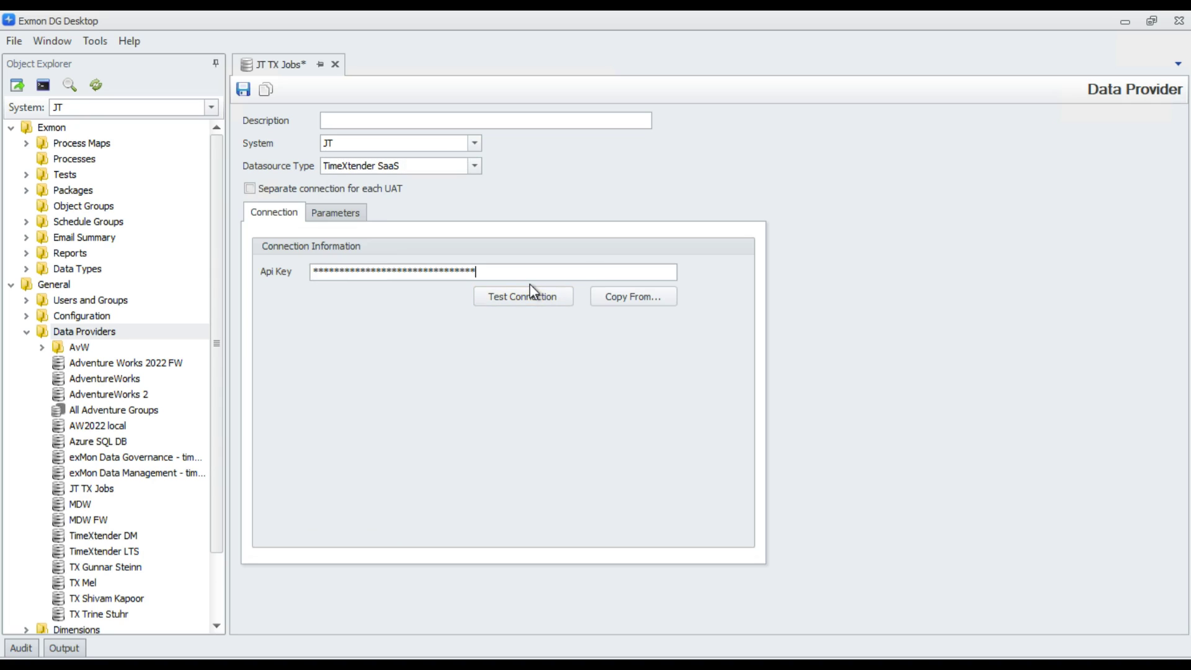
pyautogui.click(523, 298)
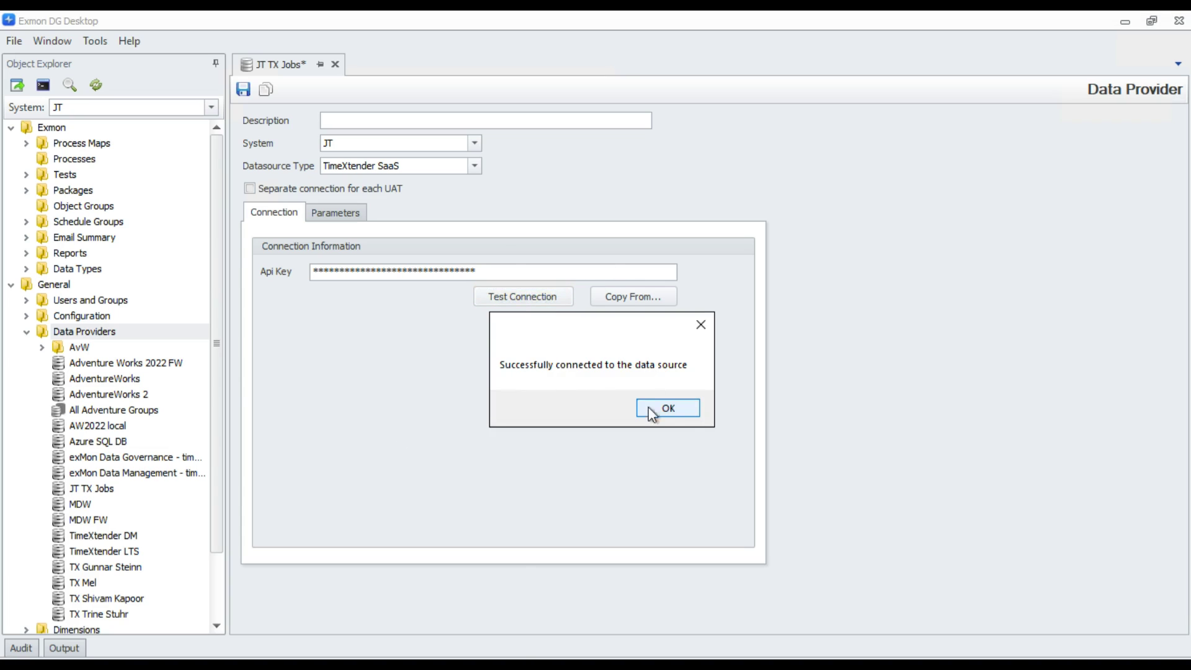
# Dismiss the connection test result and save the JT TX Jobs data provider
pyautogui.click(683, 411)
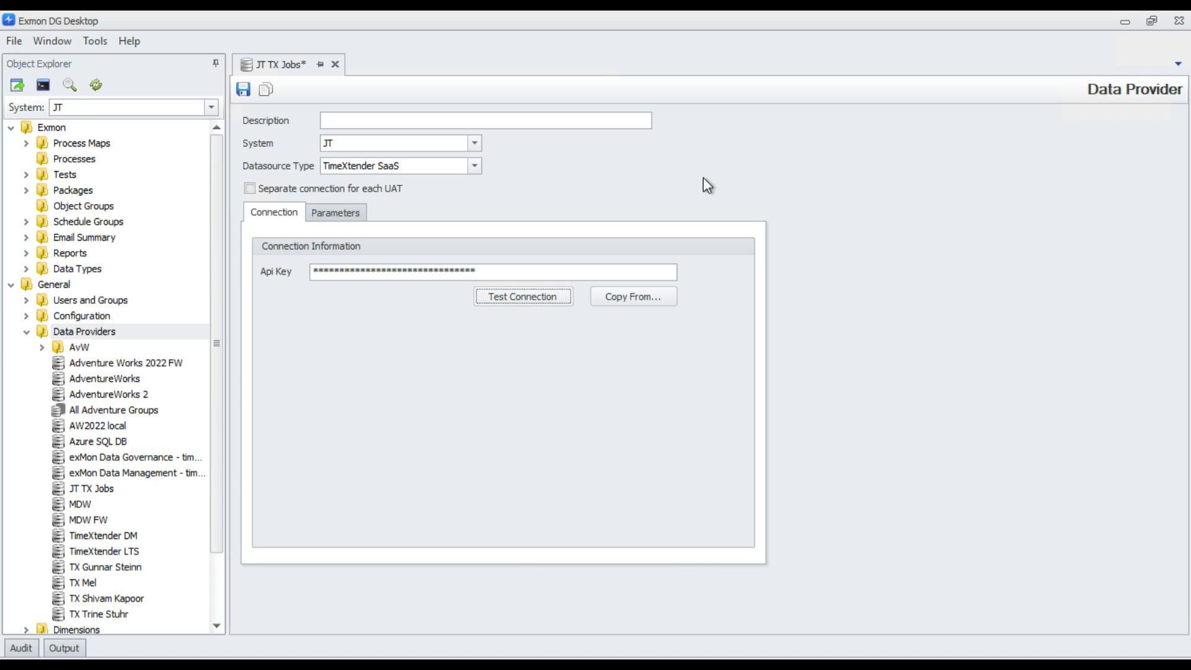
pyautogui.click(243, 88)
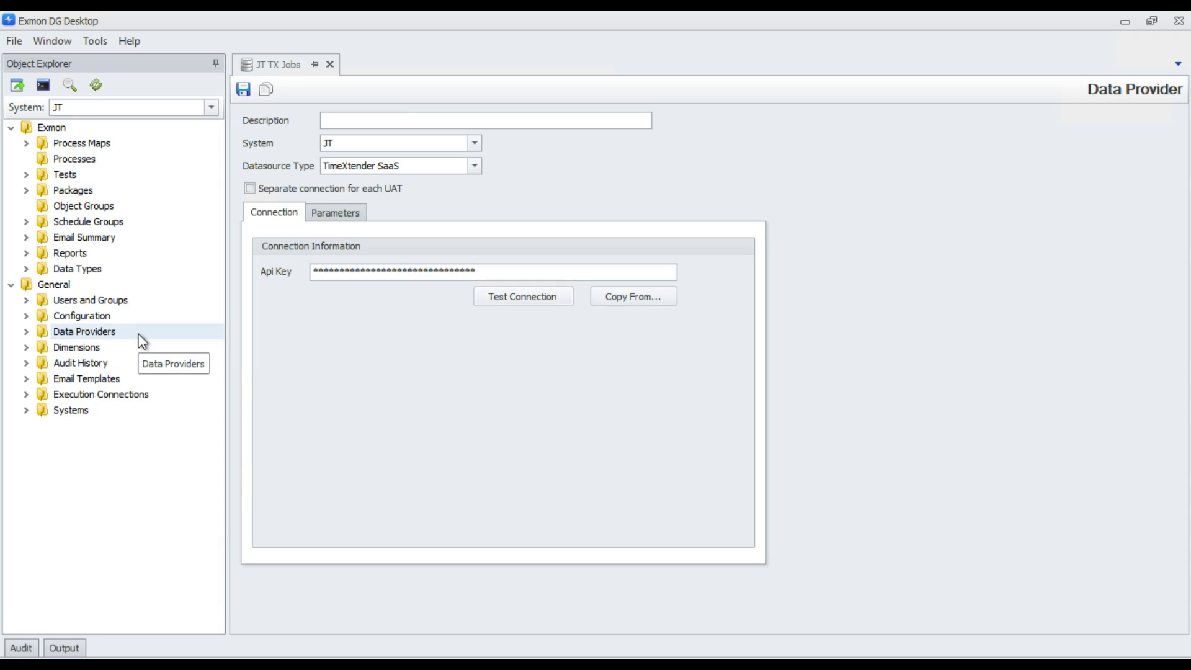
# Create a new TimeXtender SaaS (Beta) package titled ODX Sales
pyautogui.click(26, 190)
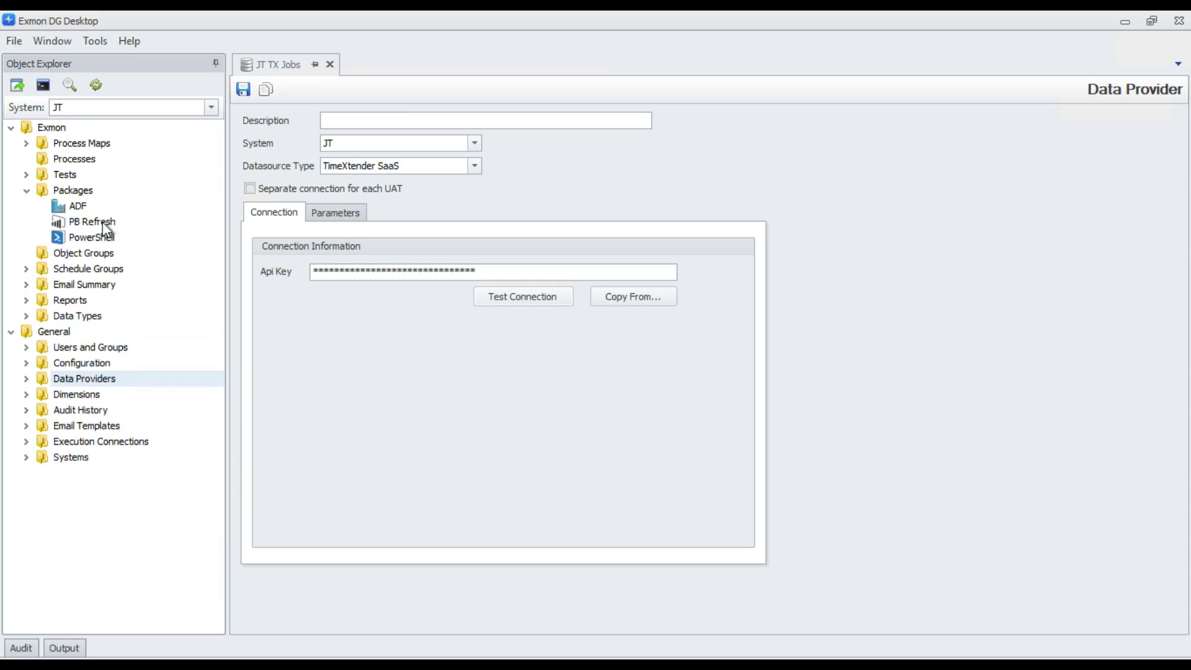
pyautogui.click(77, 193)
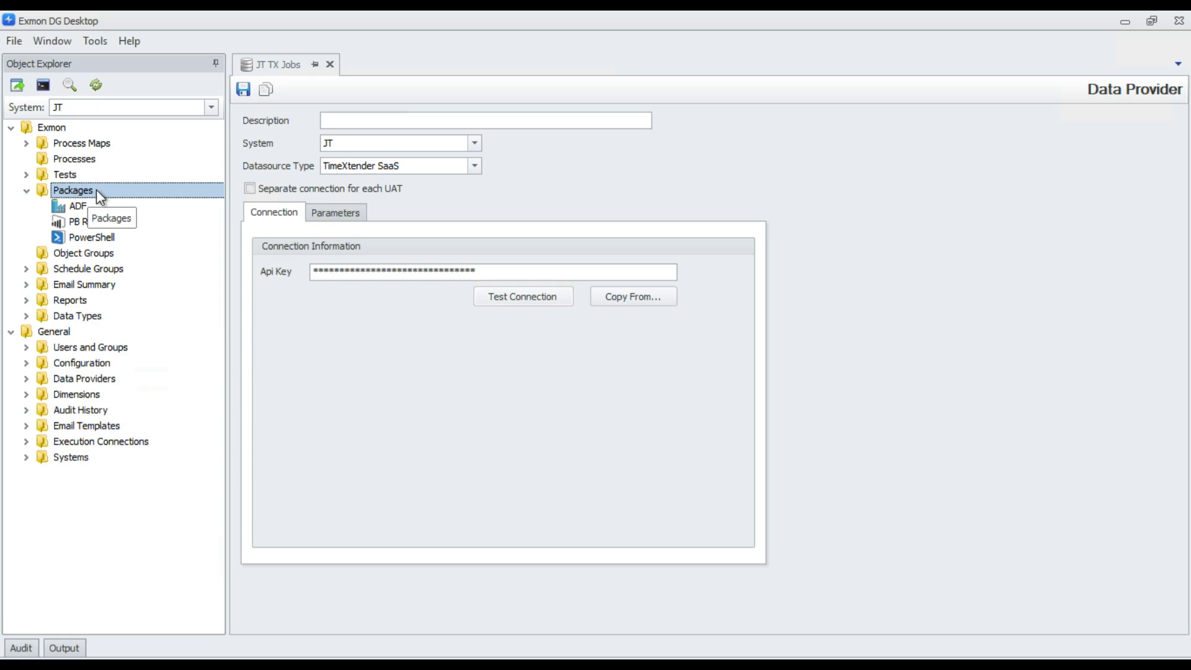
pyautogui.rightClick(80, 192)
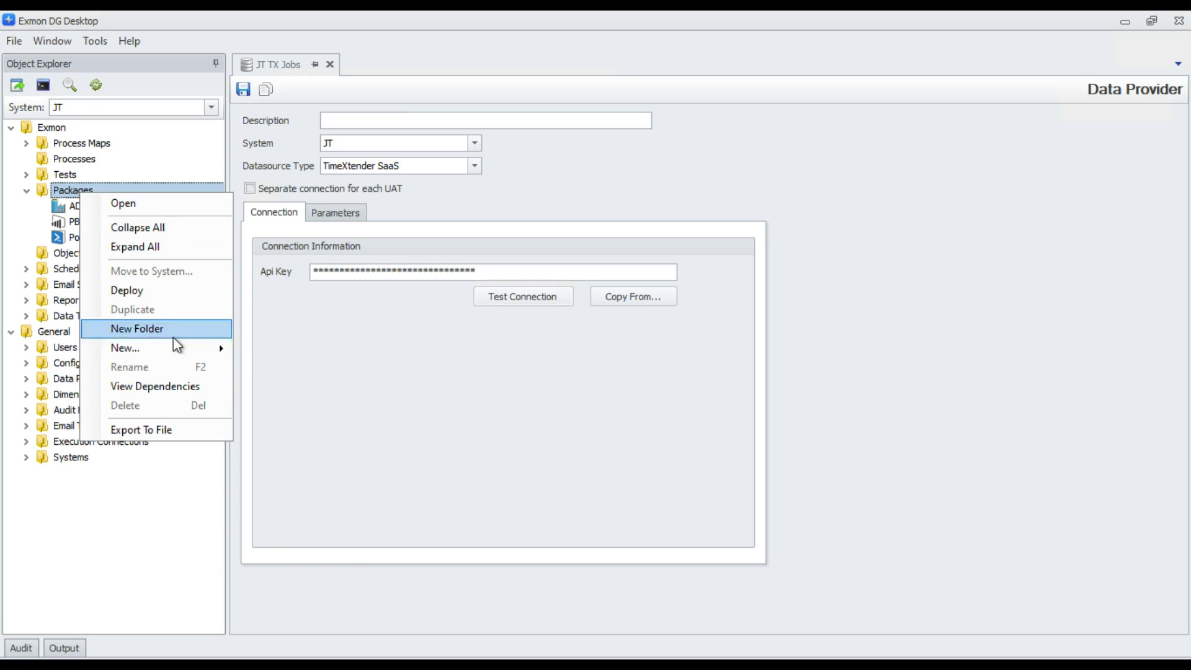
pyautogui.moveTo(175, 348)
pyautogui.click(37, 184)
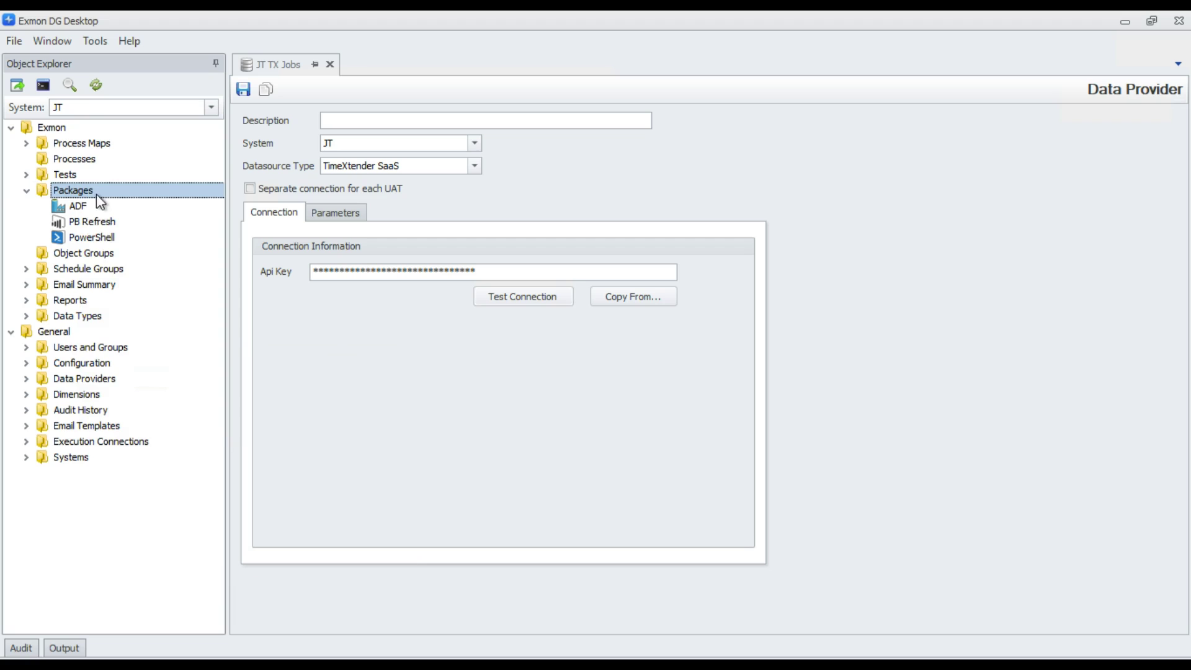
pyautogui.rightClick(97, 193)
pyautogui.moveTo(214, 350)
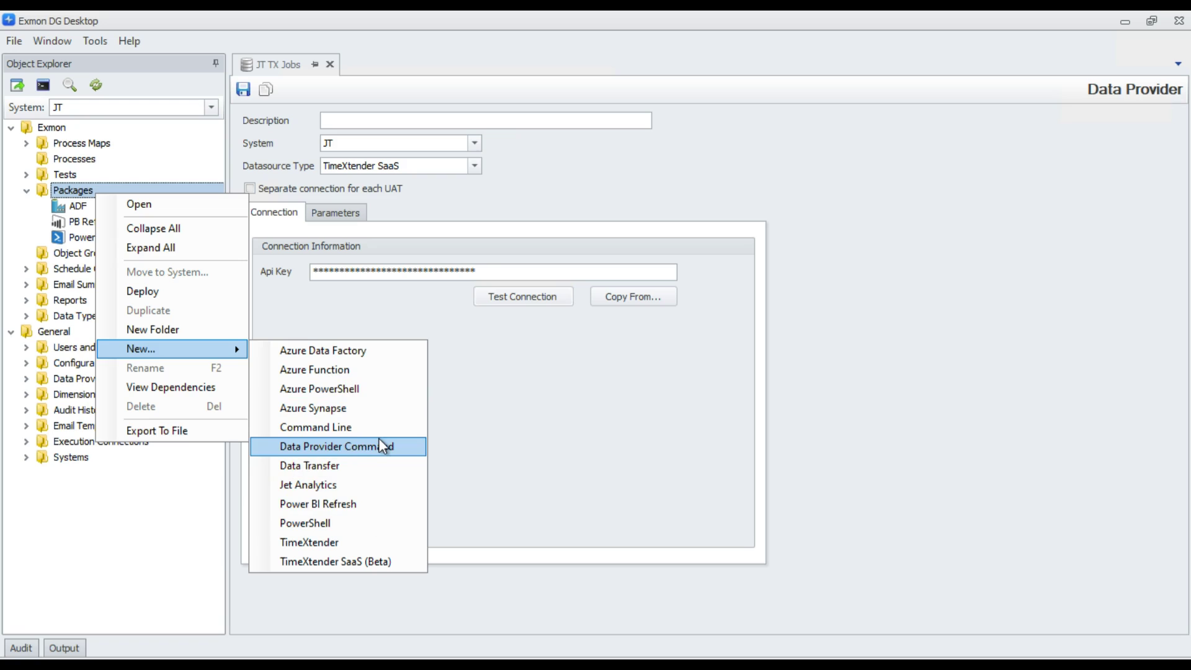
pyautogui.click(350, 562)
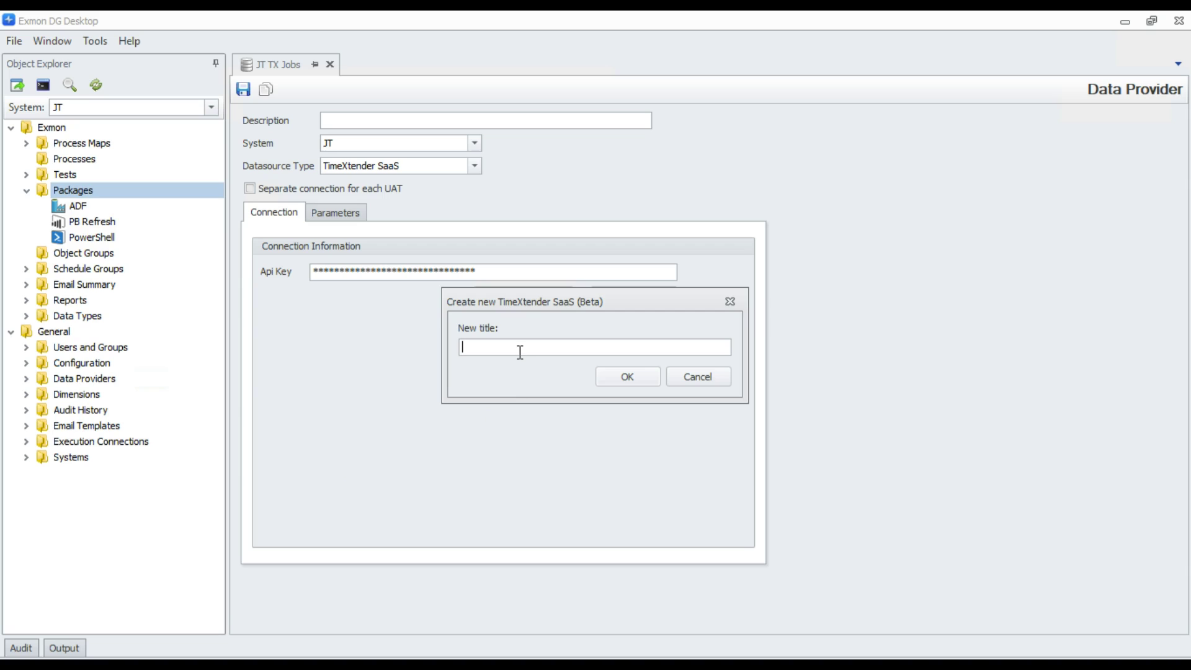
pyautogui.write('ODX Sales')
pyautogui.press('Return')
# Assign the JT TX Jobs data provider and the refreshed list's ODX Sales execution job to the ODX Sales package
pyautogui.click(729, 134)
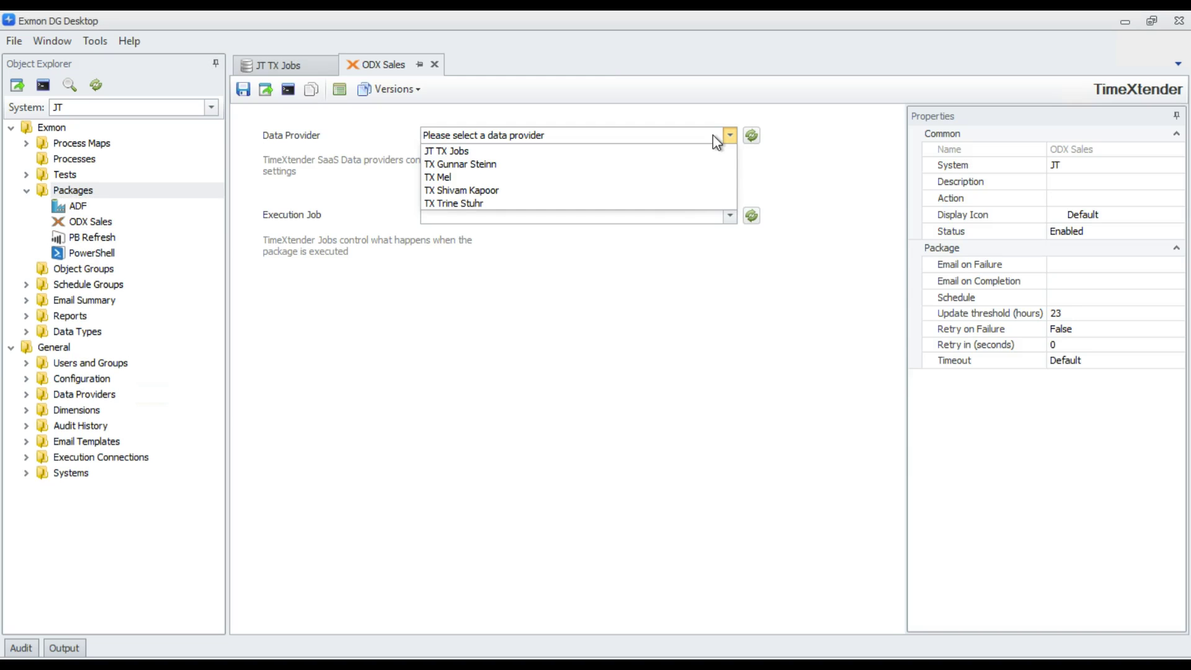
pyautogui.click(515, 155)
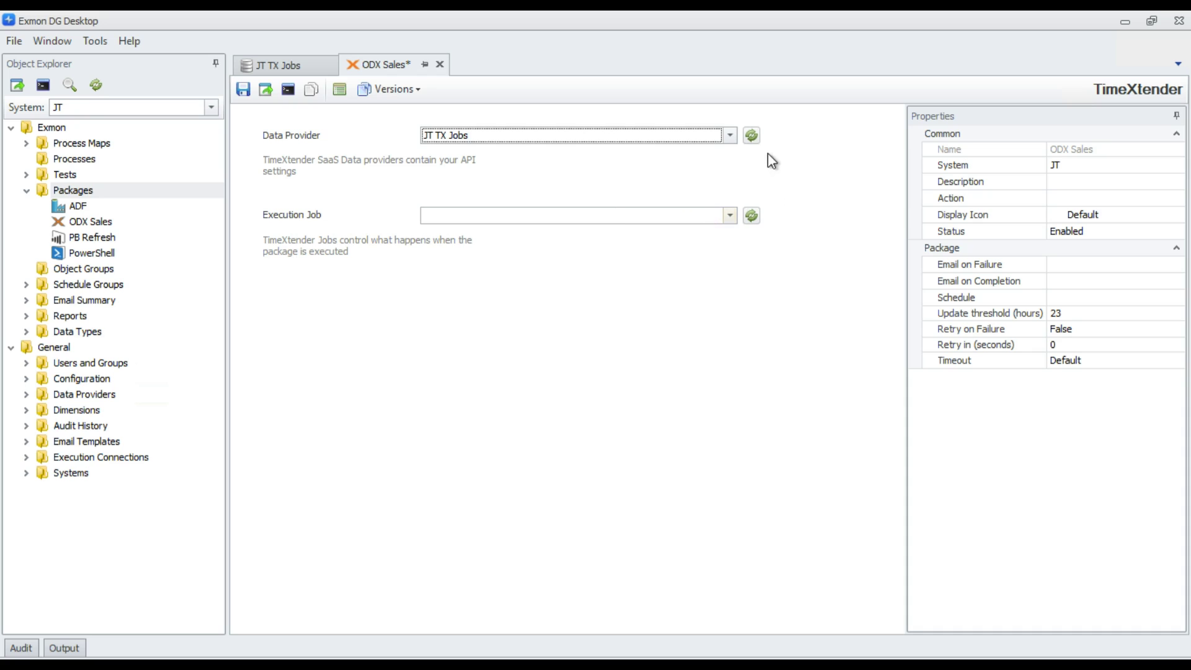
pyautogui.click(752, 216)
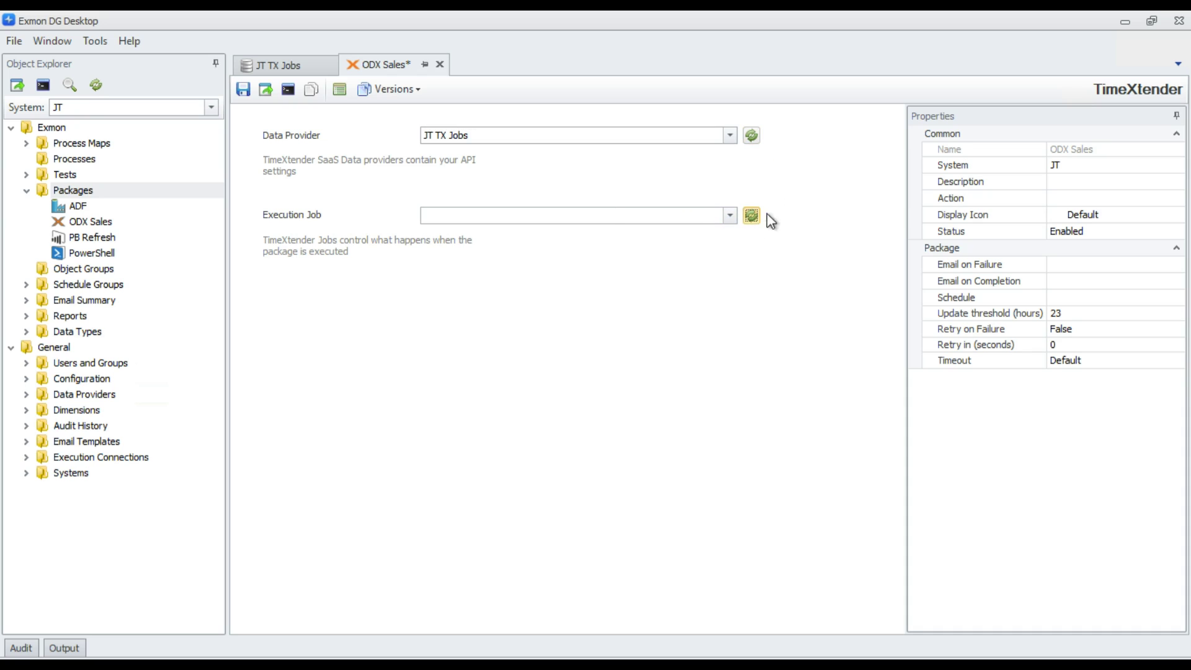
pyautogui.click(730, 215)
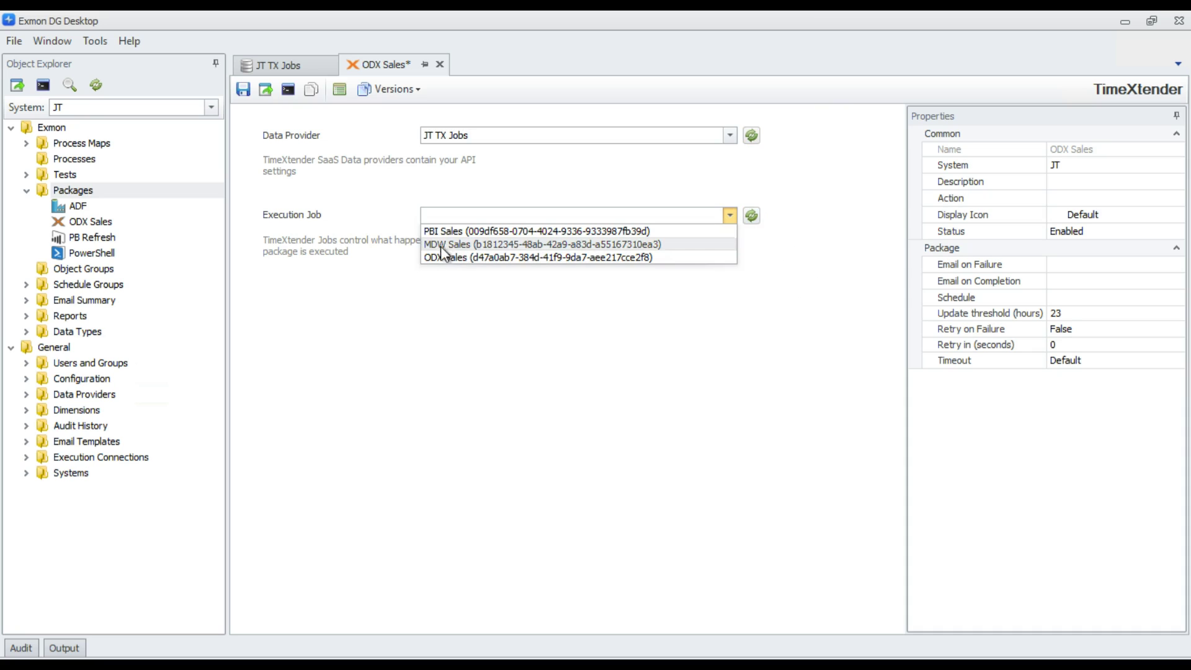
pyautogui.click(460, 256)
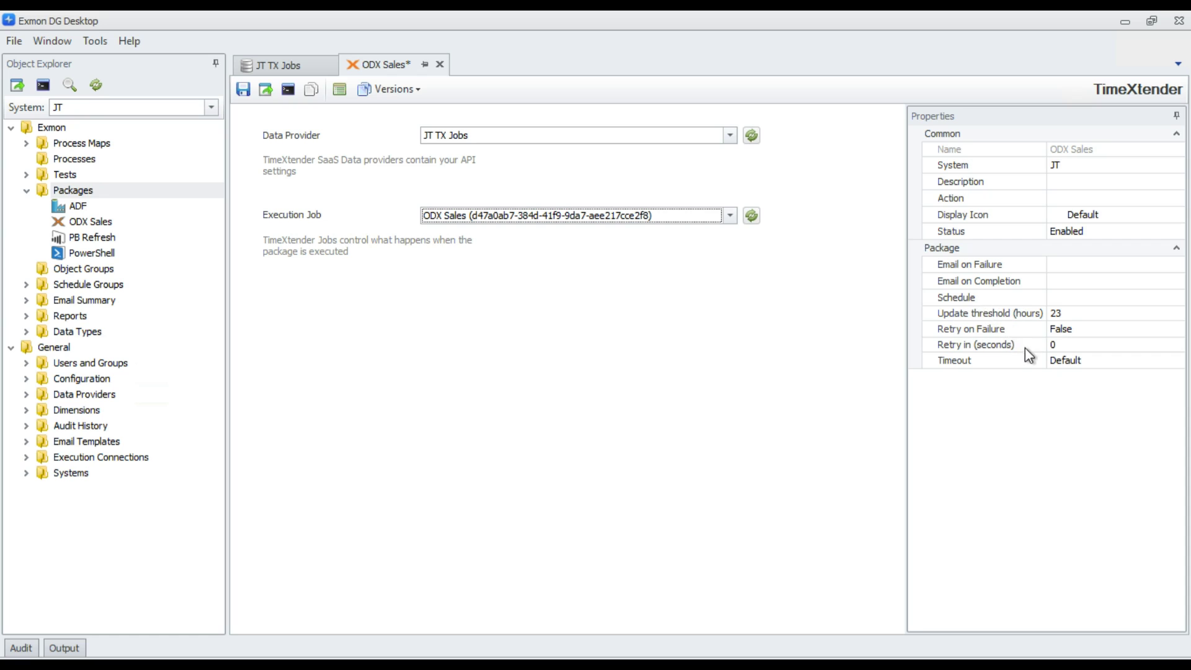
pyautogui.click(1030, 330)
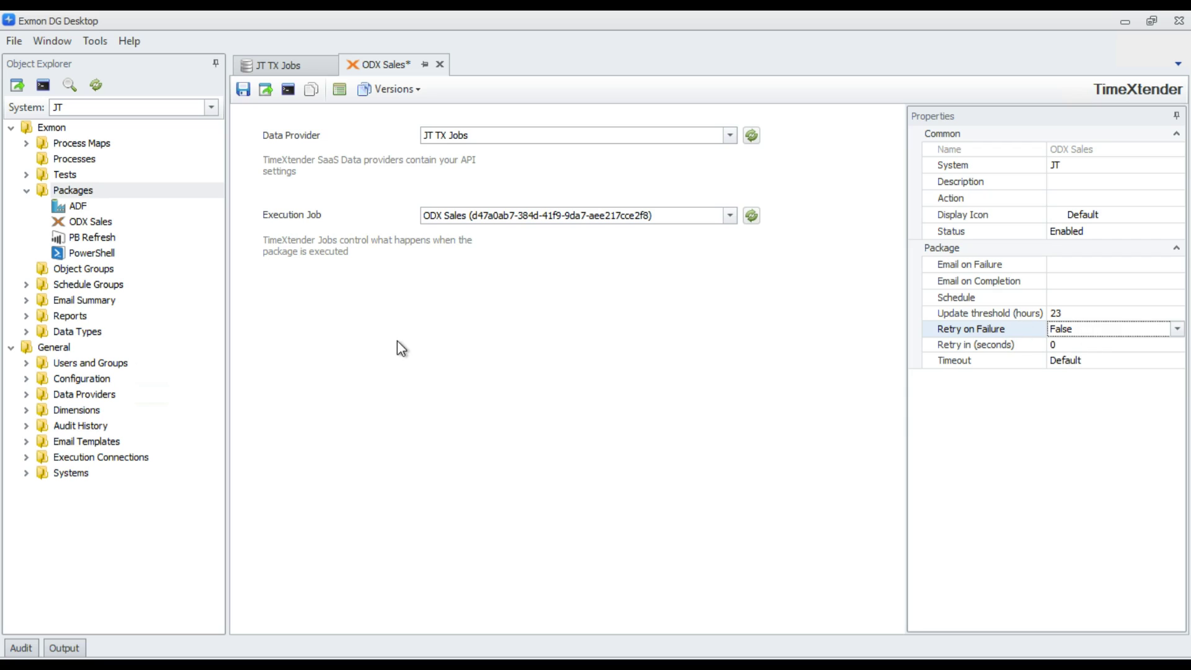
# Create another TimeXtender SaaS (Beta) package titled DWH Sales
pyautogui.rightClick(61, 188)
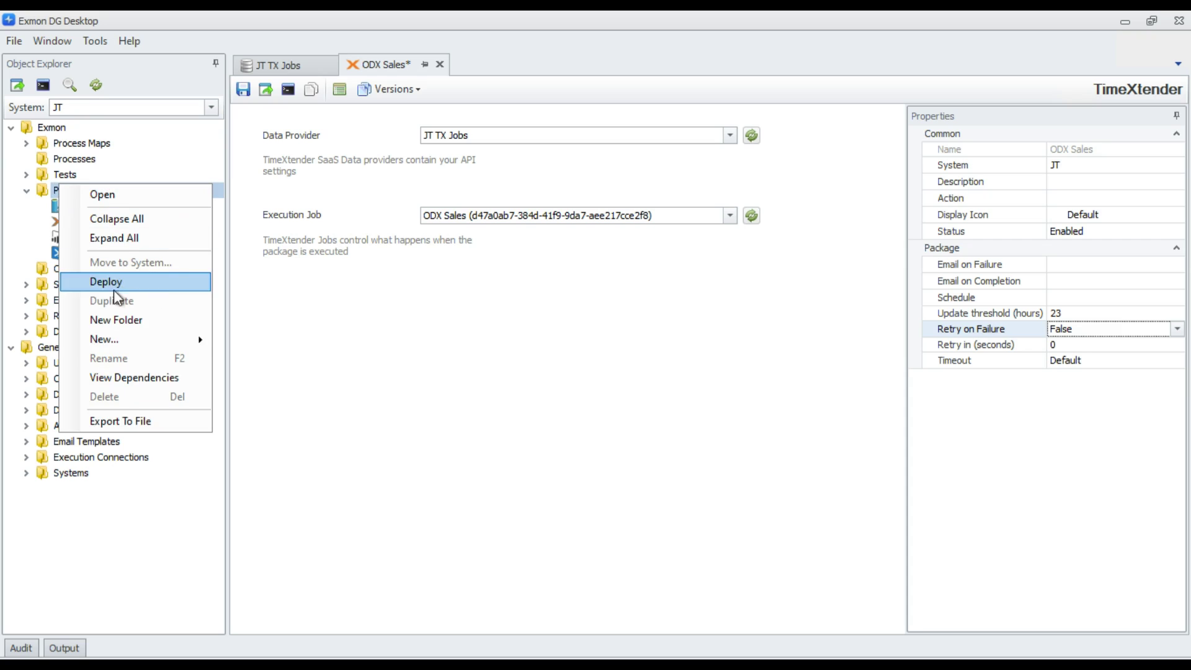
pyautogui.moveTo(107, 342)
pyautogui.click(299, 553)
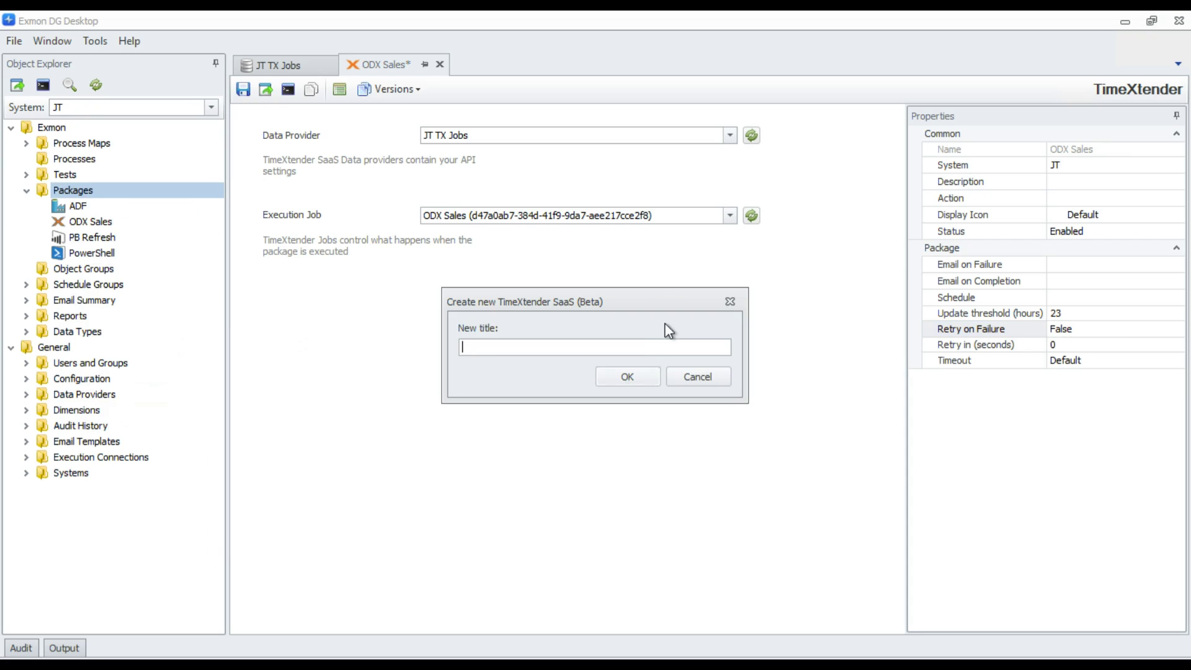
pyautogui.write('DWH Sales')
pyautogui.press('Return')
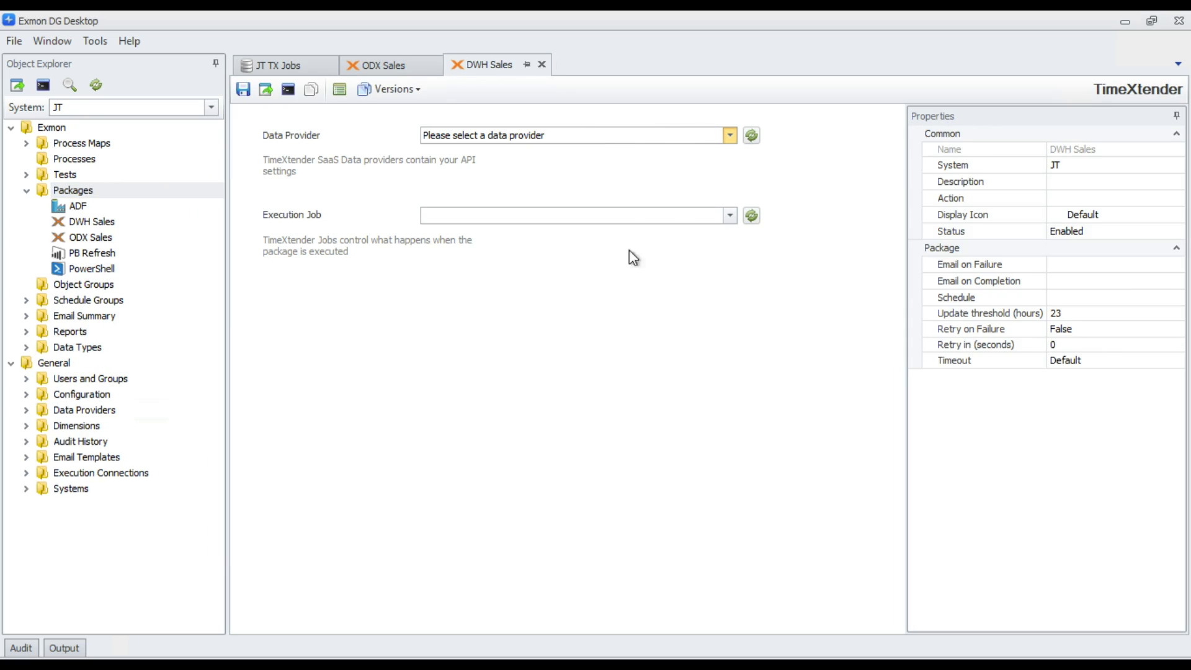
# Set the DWH Sales package to the JT TX Jobs data provider and the MDW Sales execution job, and save it
pyautogui.click(656, 215)
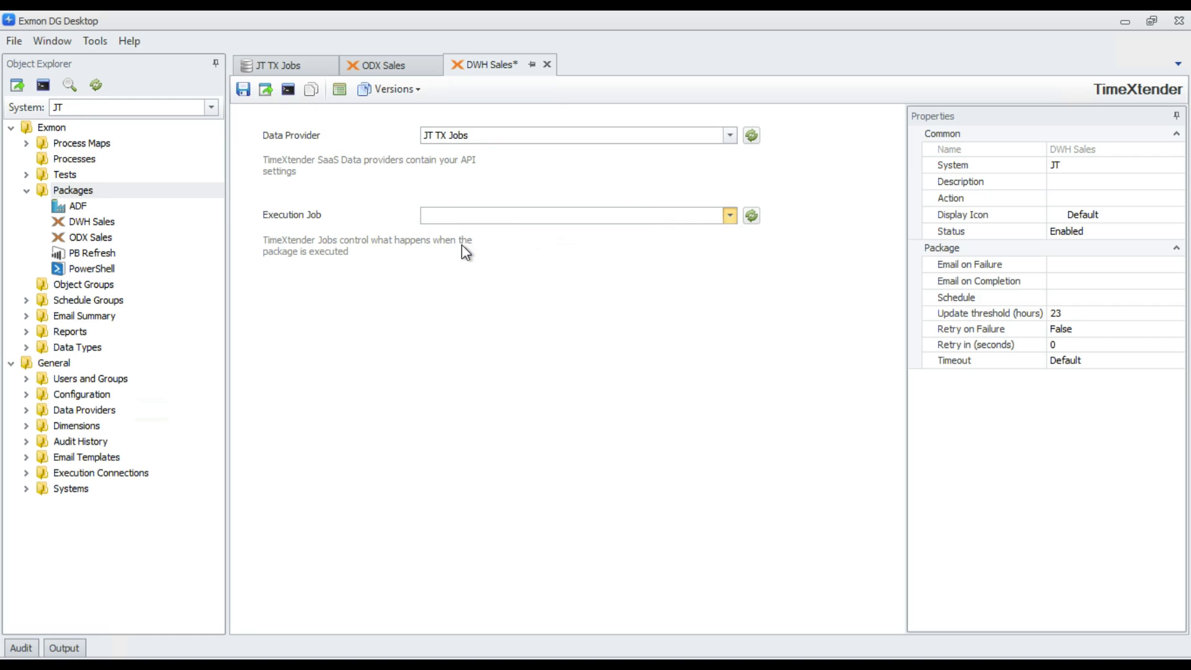
pyautogui.click(461, 245)
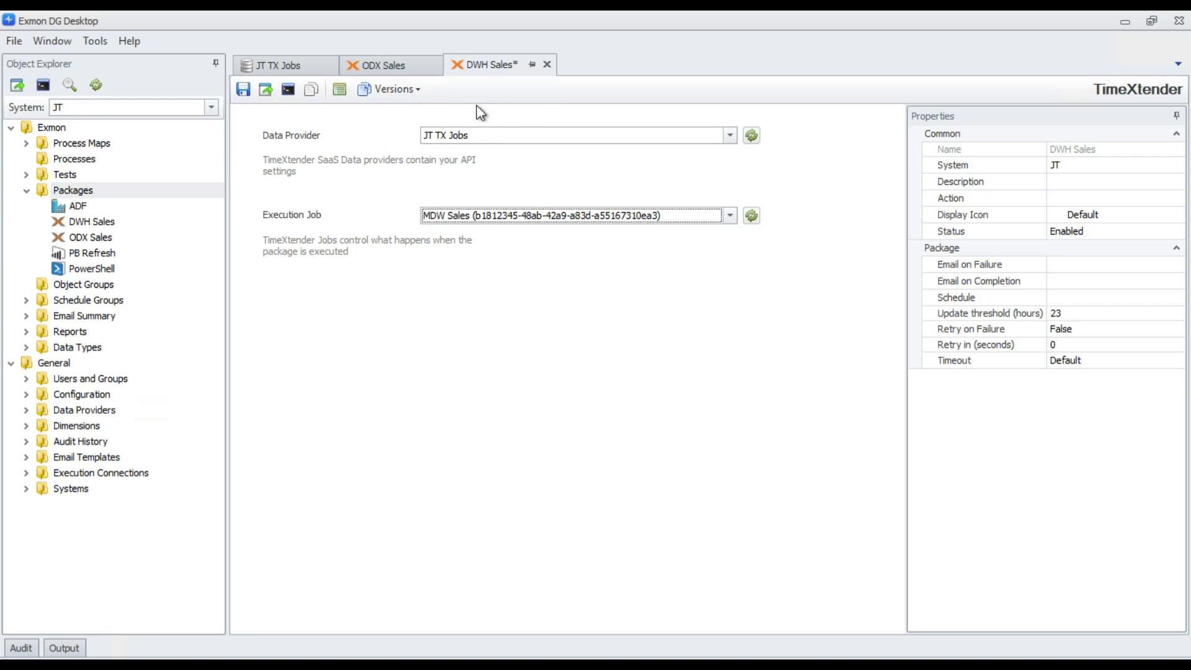
pyautogui.click(243, 90)
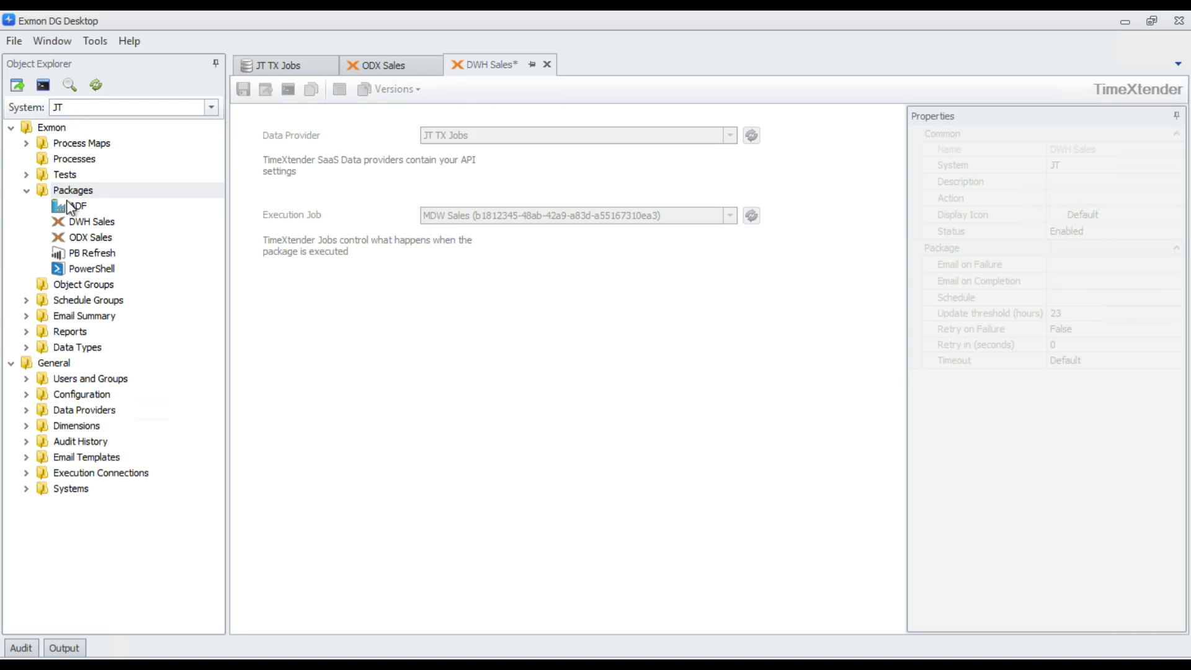
# Create and save a TimeXtender SaaS (Beta) package titled Power BI Sales, using the JT TX Jobs data provider and PBI Sales execution job
pyautogui.rightClick(67, 189)
pyautogui.moveTo(151, 343)
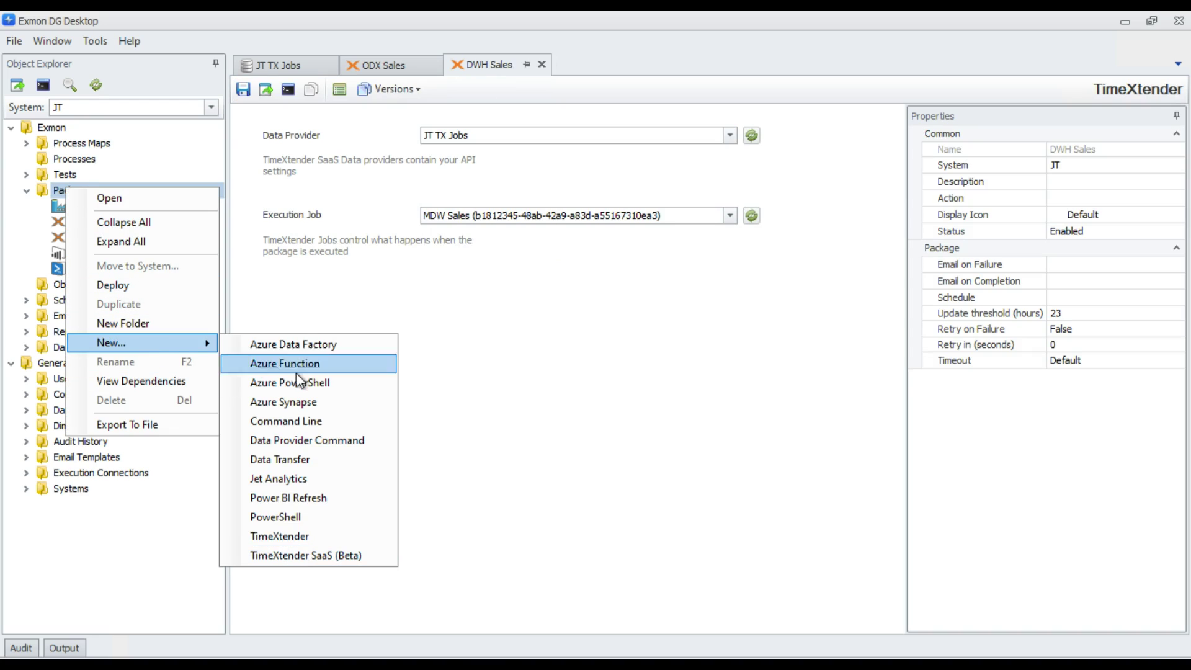
pyautogui.click(308, 557)
pyautogui.write('Power')
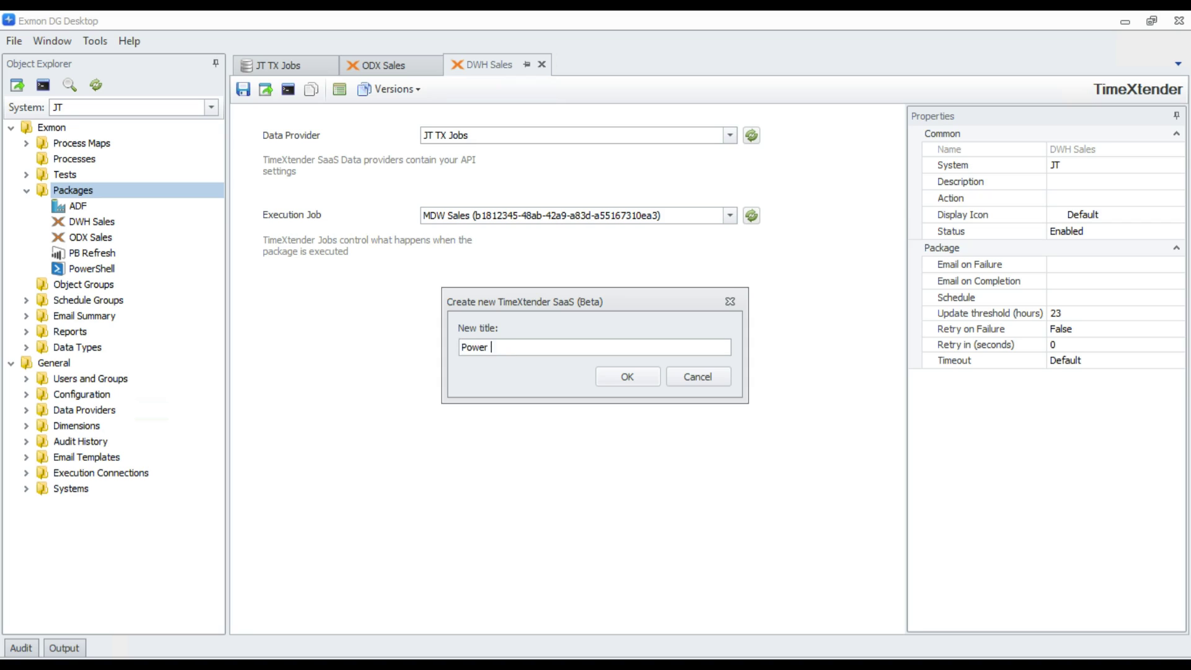
pyautogui.click(636, 376)
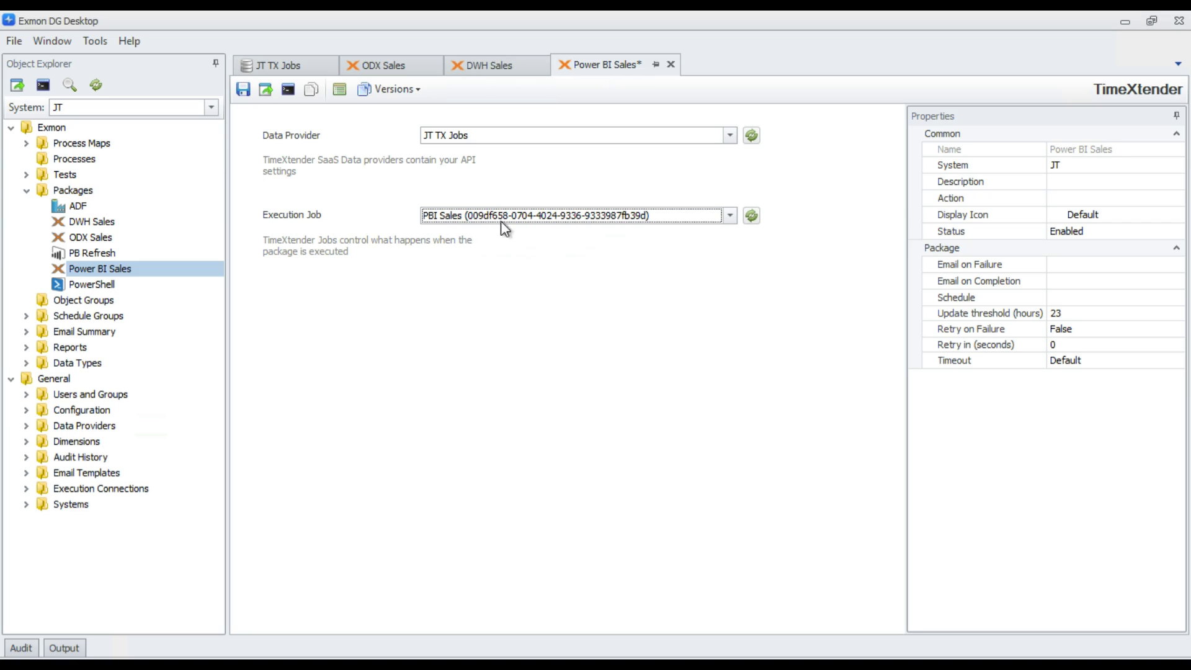
pyautogui.click(243, 91)
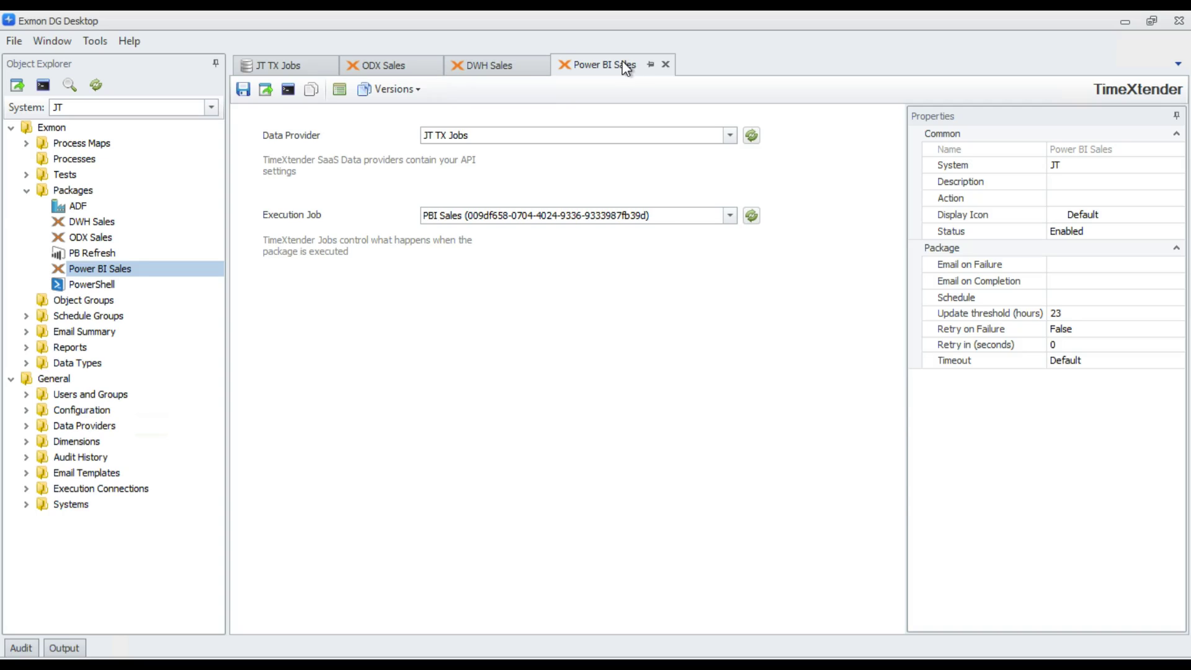
# Set the Power BI Sales package to email the responsible user on completion
pyautogui.click(991, 265)
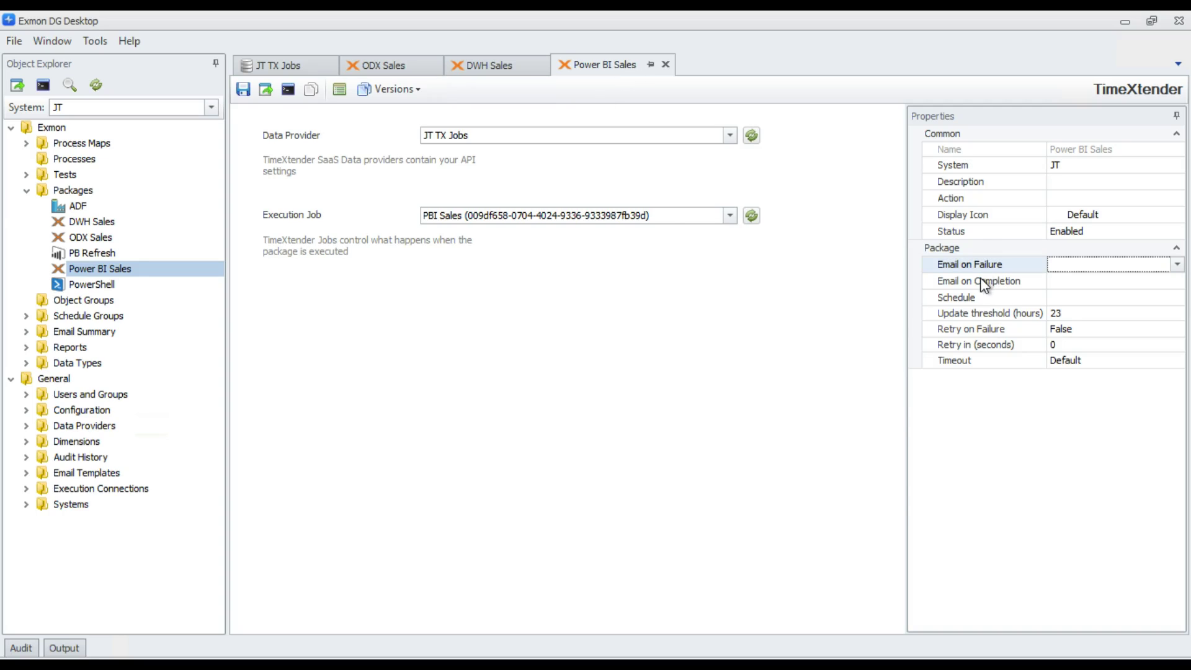
pyautogui.click(983, 281)
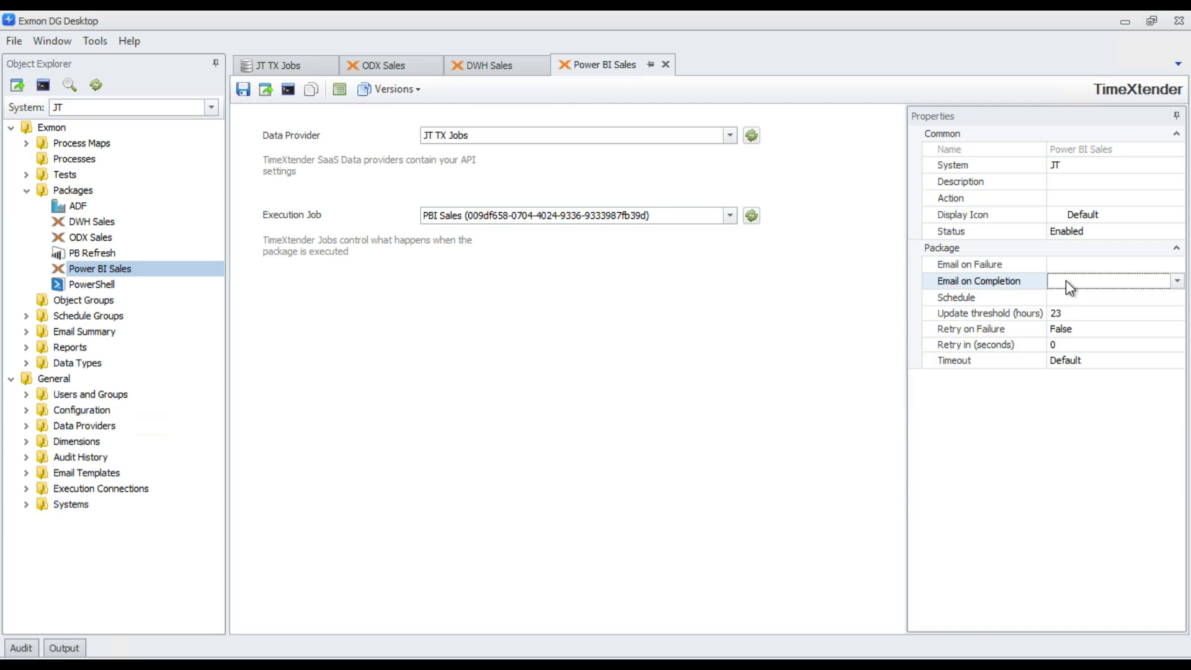
pyautogui.click(1066, 279)
pyautogui.scroll(-6, 995, 391)
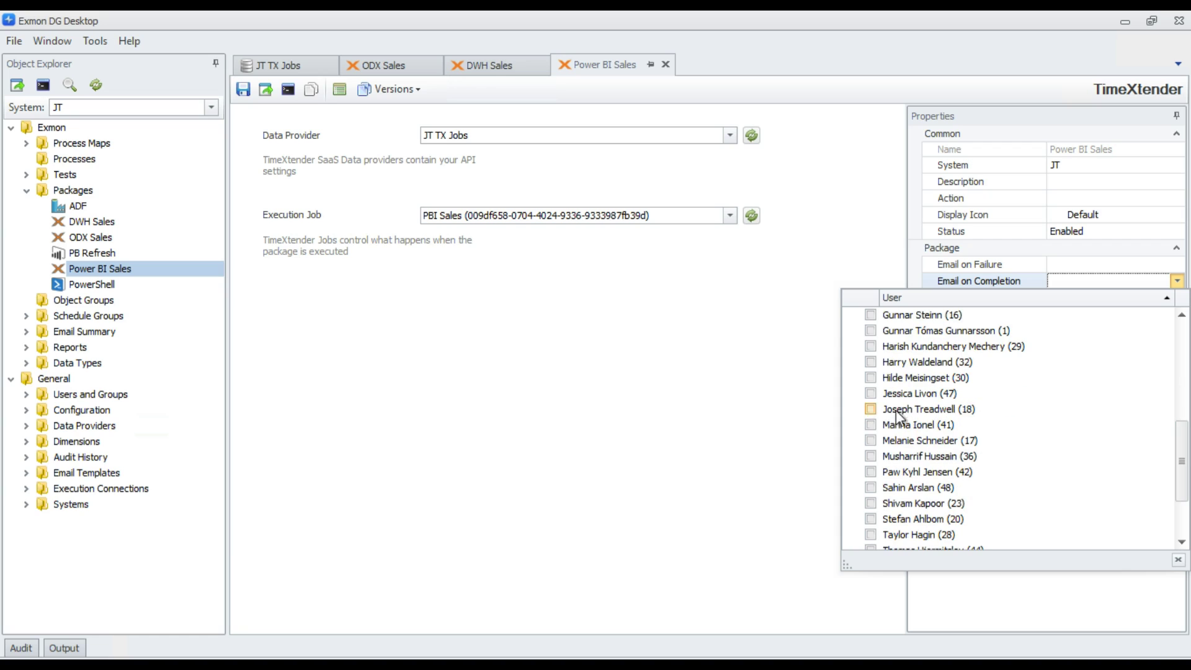
pyautogui.click(869, 409)
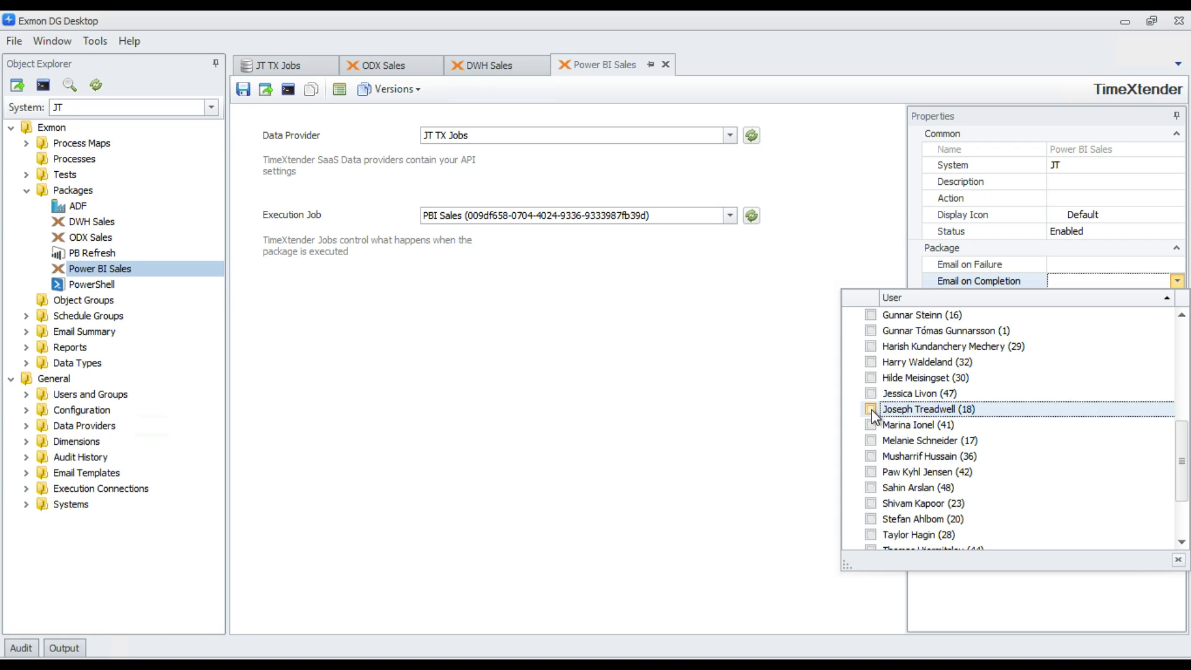
pyautogui.click(705, 407)
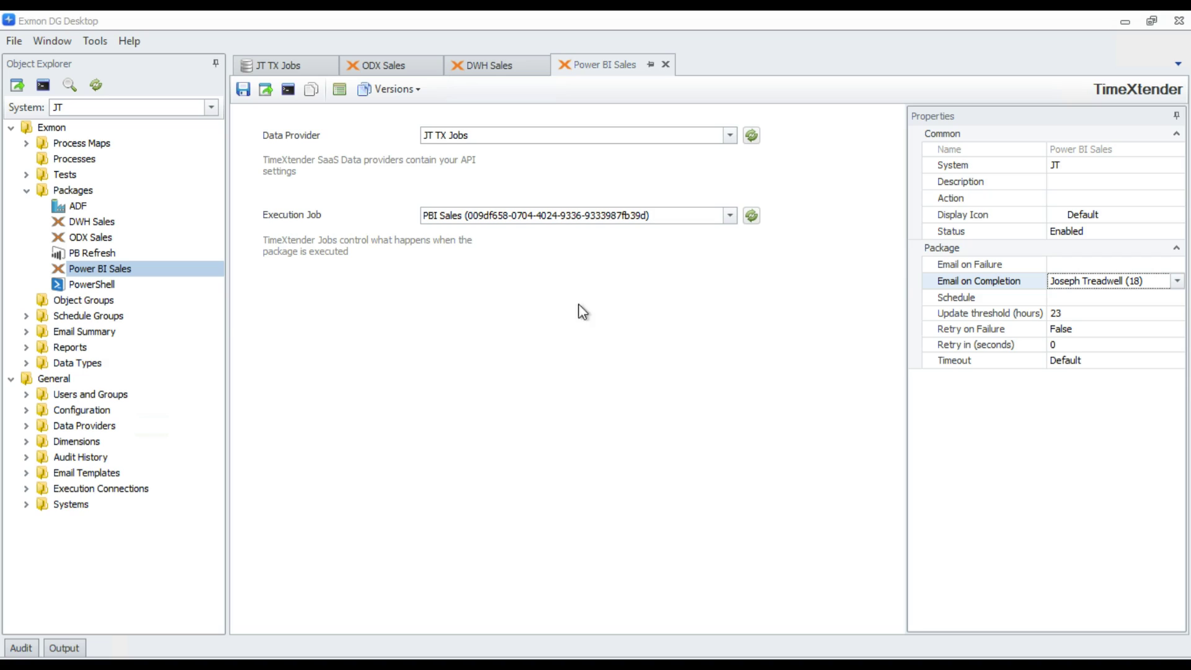
# Create a new process titled Update Sales
pyautogui.click(76, 160)
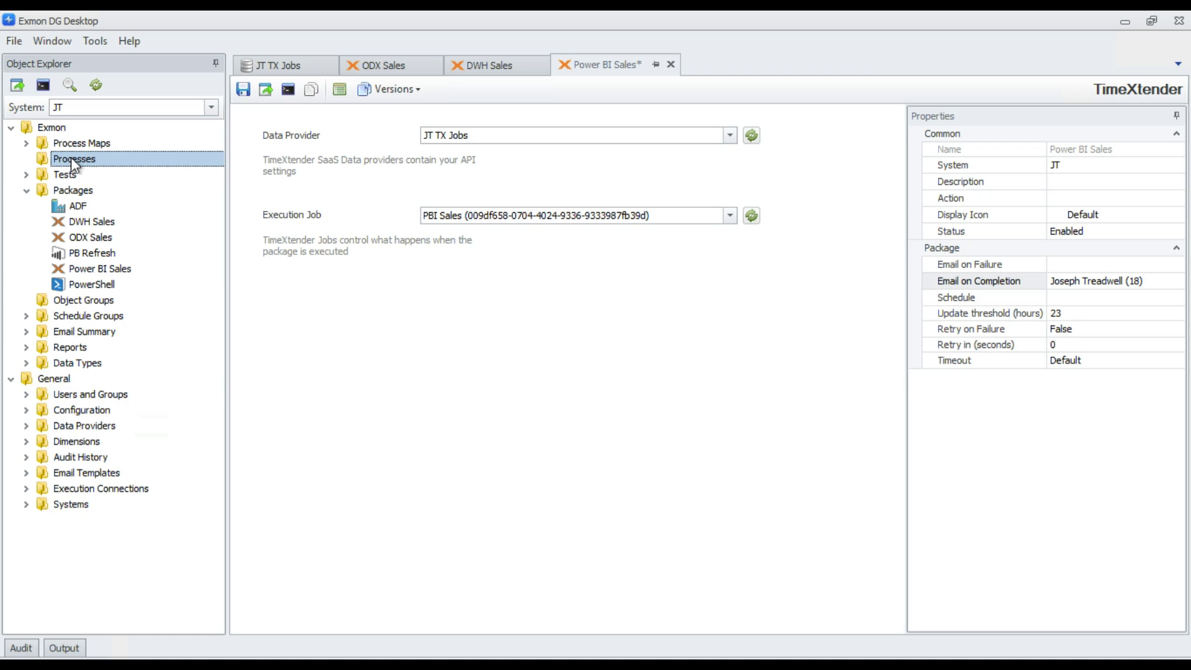
pyautogui.rightClick(72, 159)
pyautogui.moveTo(186, 314)
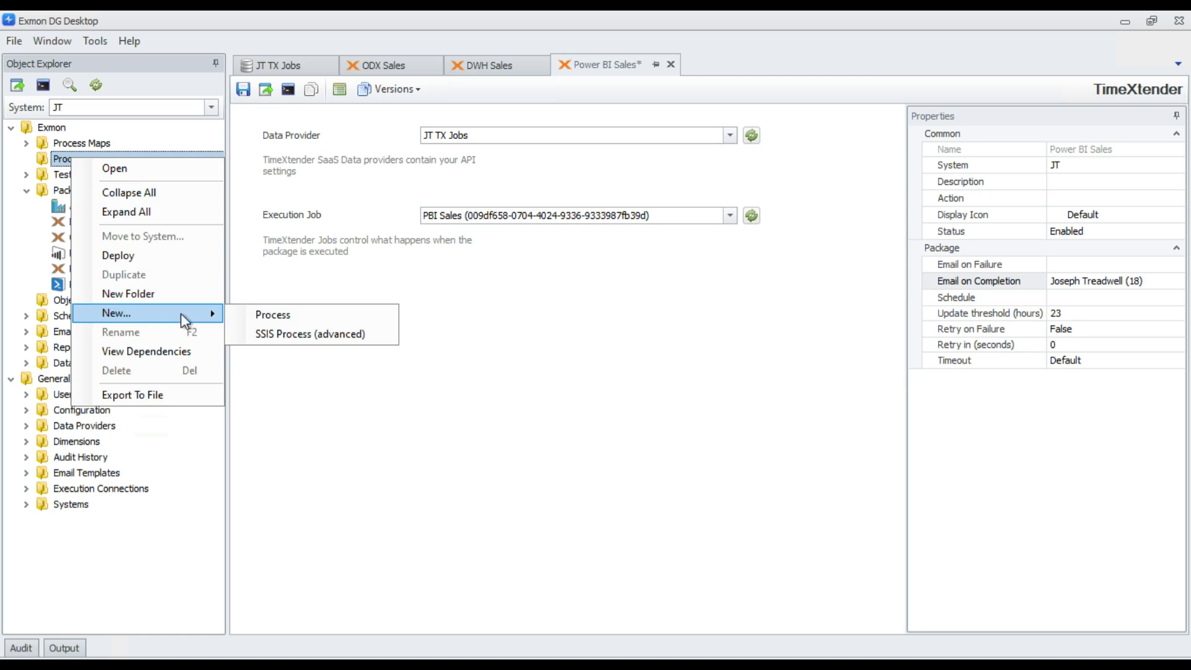
pyautogui.click(346, 317)
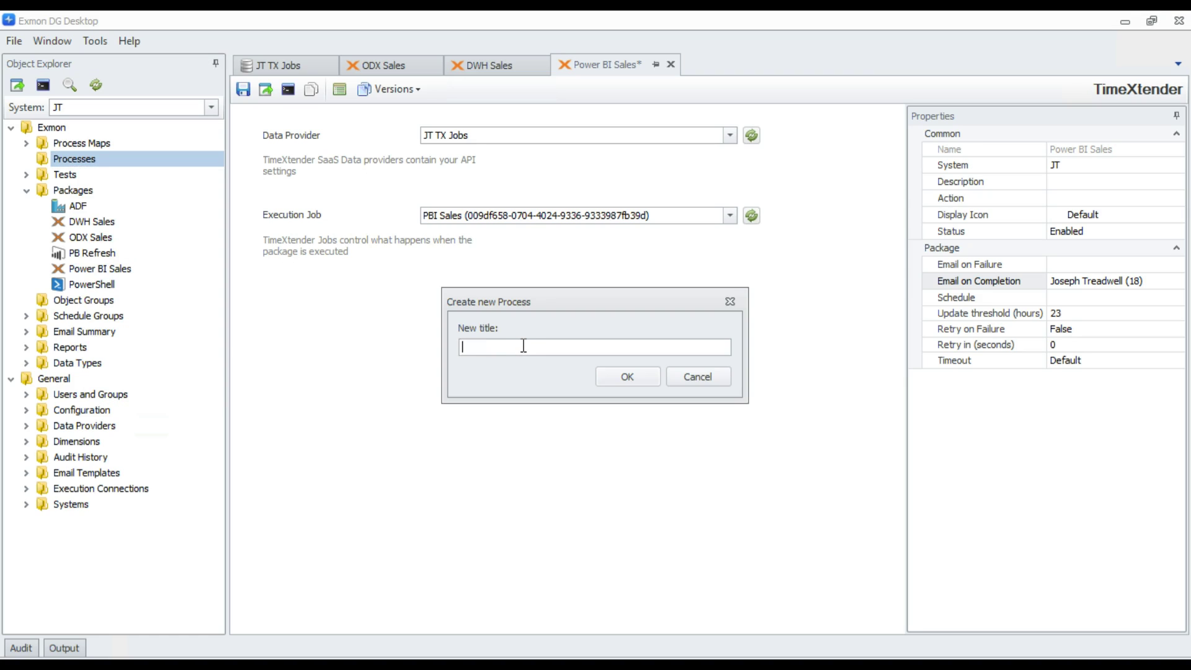
pyautogui.write('Update Sales')
pyautogui.press('Return')
# List the available packages for the Update Sales process and add a first step to it
pyautogui.click(1001, 235)
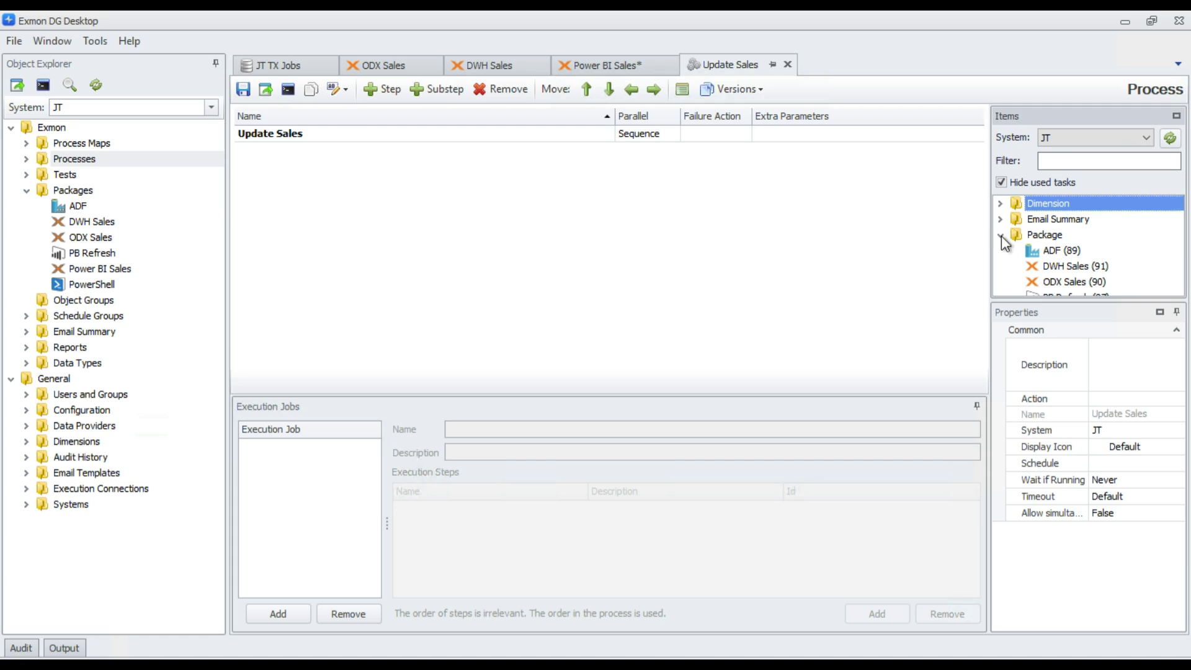
pyautogui.moveTo(1177, 247); pyautogui.dragTo(1177, 270)
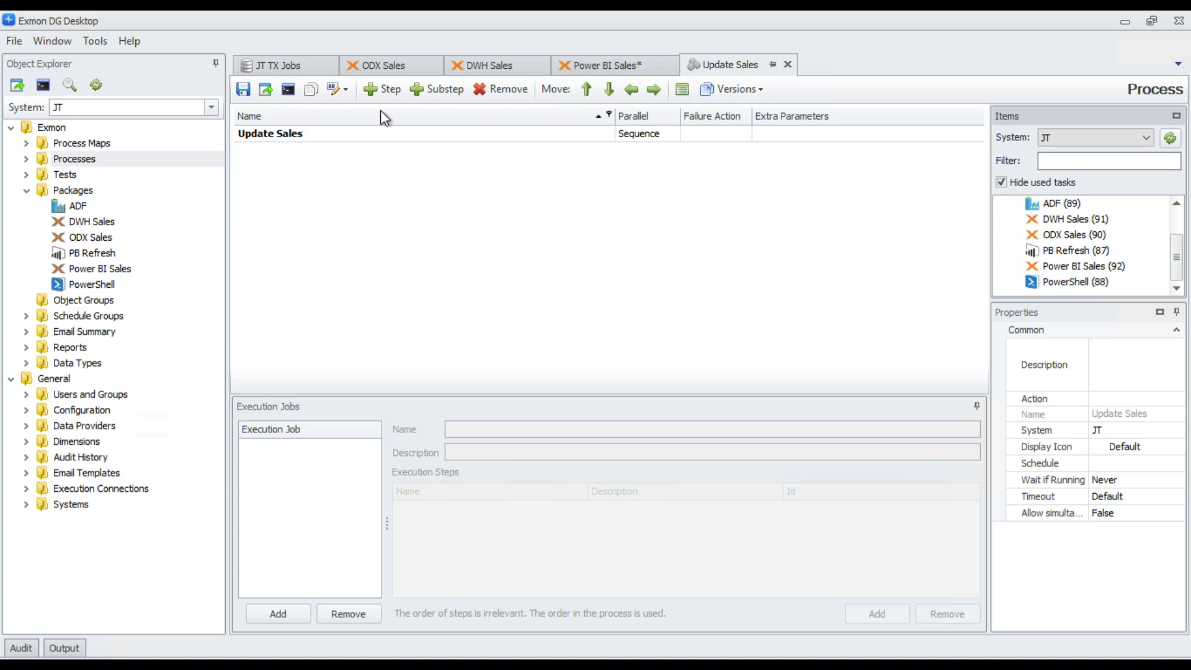
pyautogui.click(388, 94)
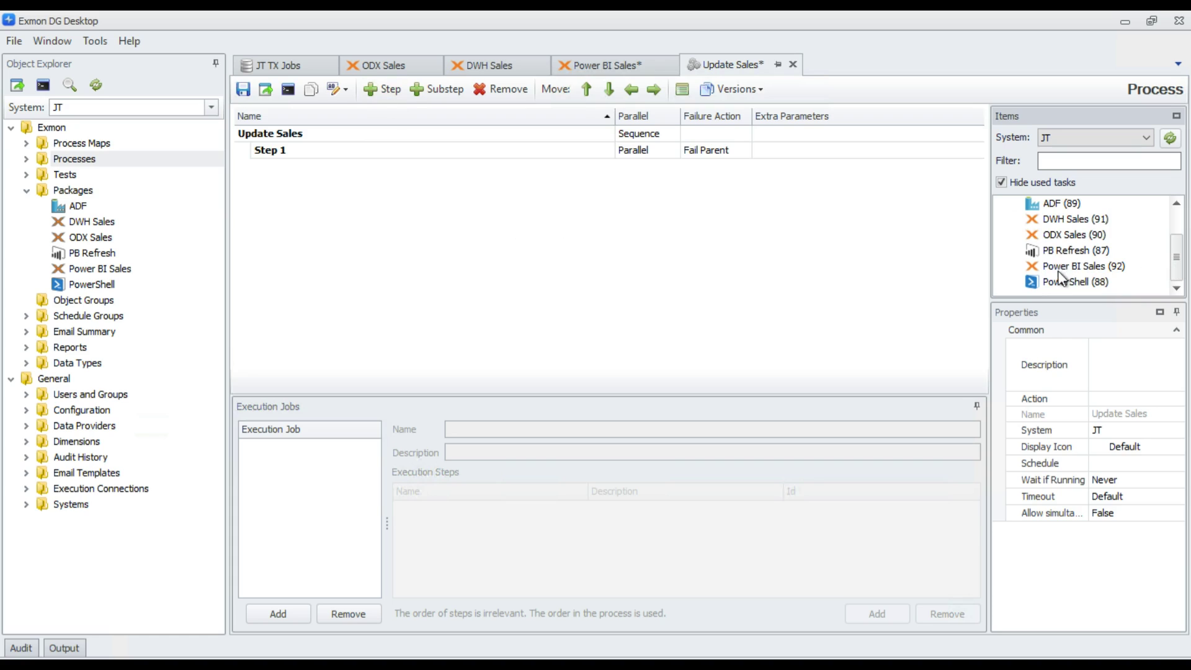
# Assign the ODX Sales package to Step 1, and add Step 2 with DWH Sales and Step 3 with Power BI Sales
pyautogui.click(1052, 237)
pyautogui.moveTo(1051, 239); pyautogui.dragTo(477, 242)
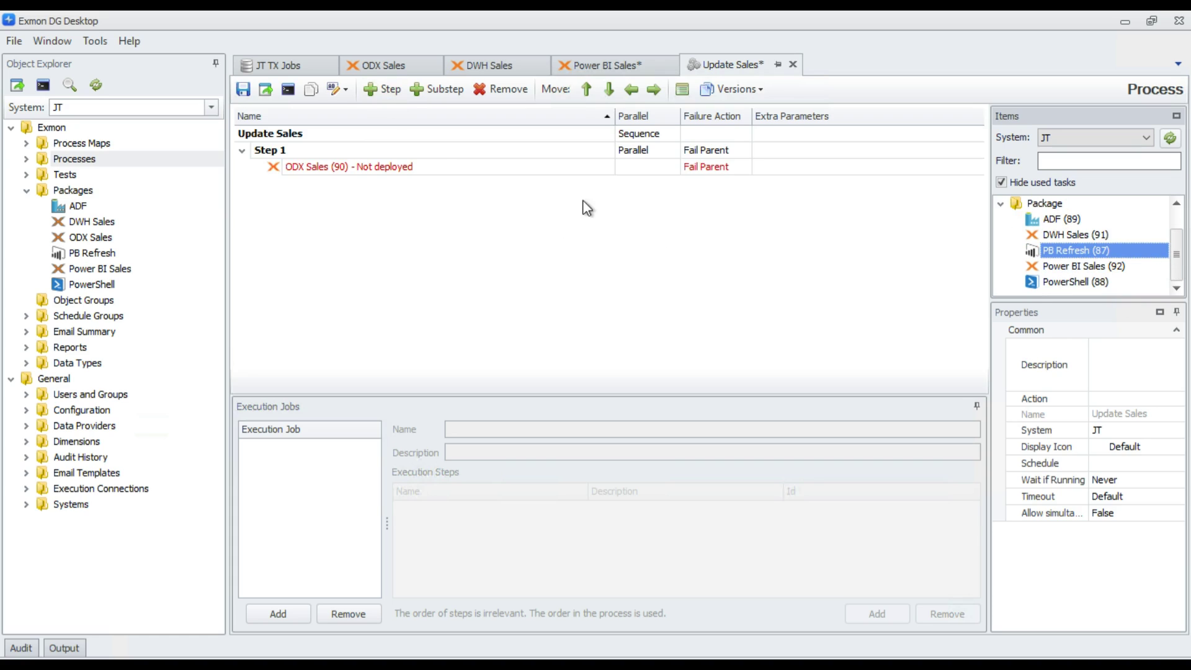
pyautogui.click(400, 95)
pyautogui.moveTo(1063, 235); pyautogui.dragTo(434, 261)
pyautogui.click(380, 91)
pyautogui.moveTo(1070, 266); pyautogui.dragTo(385, 259)
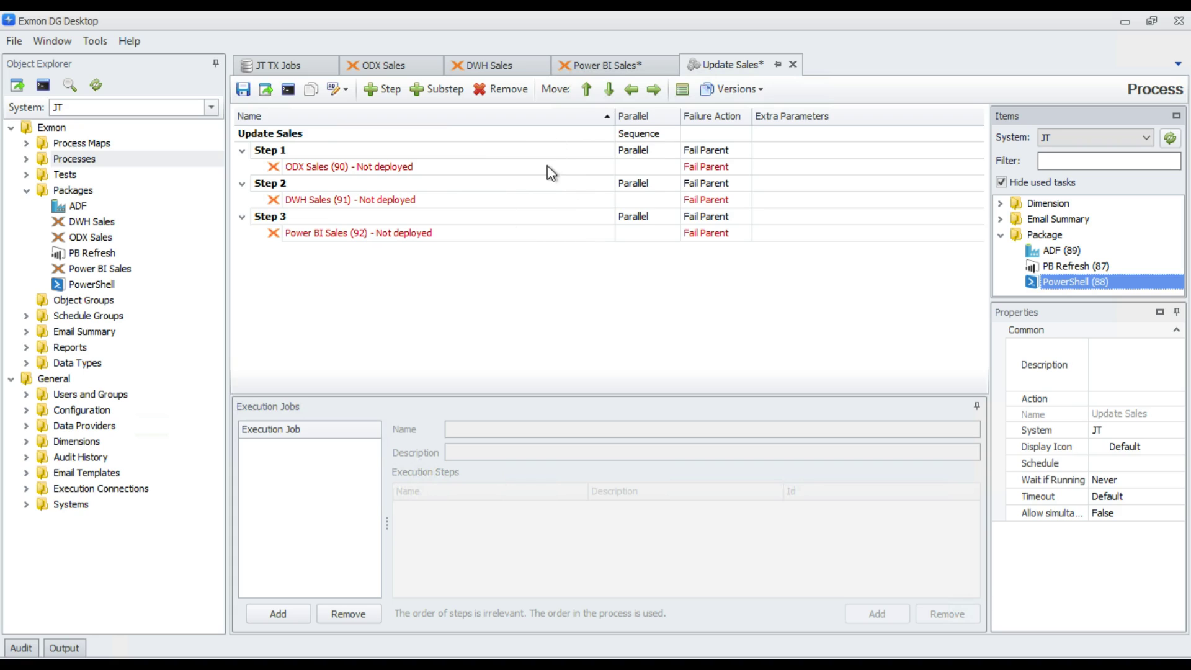
# Review the execution mode choices of Step 1 and the failure action of the DWH Sales package, and save the process
pyautogui.click(642, 152)
pyautogui.click(642, 152)
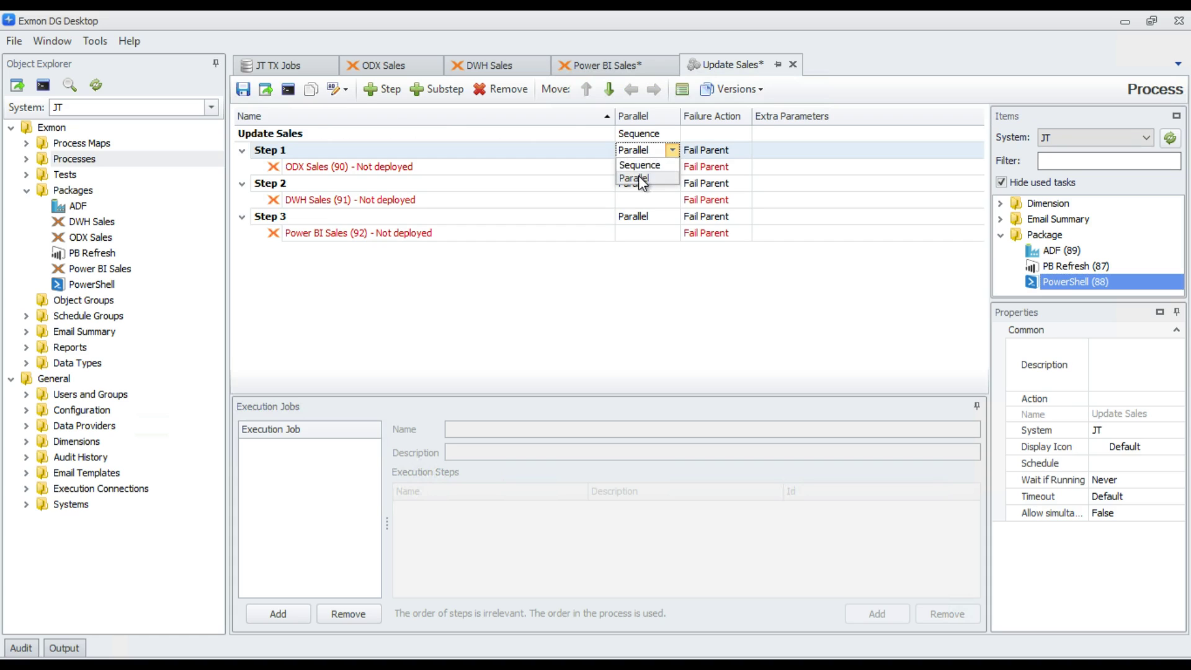
pyautogui.click(594, 148)
pyautogui.click(379, 170)
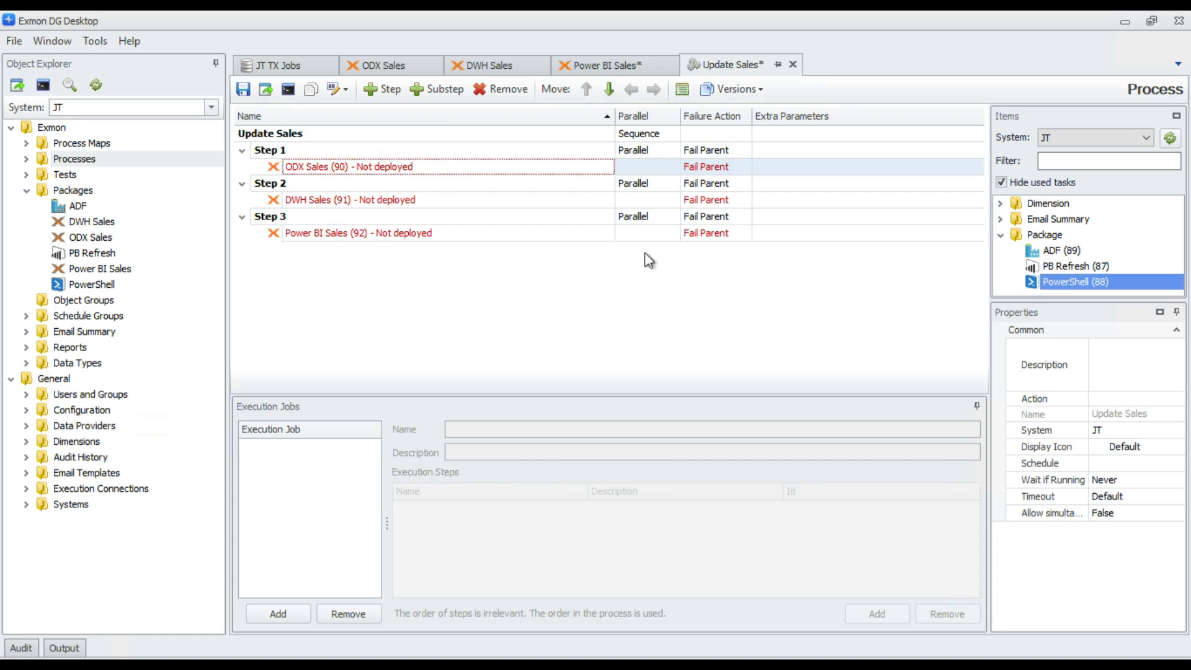
pyautogui.click(707, 200)
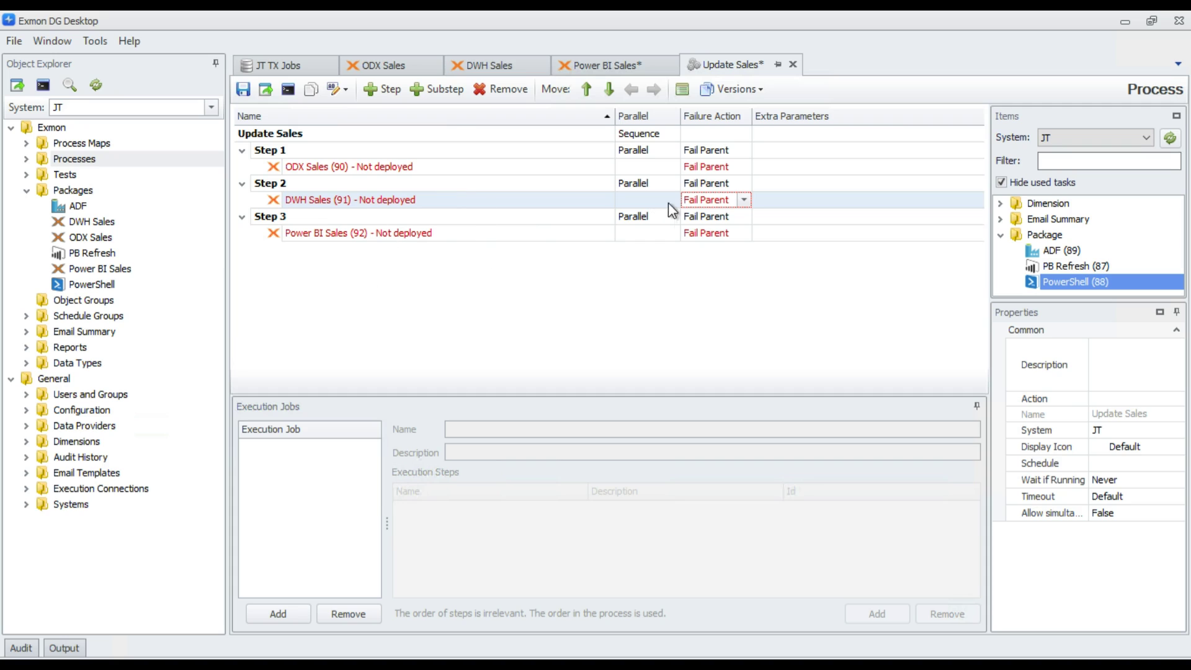
pyautogui.click(243, 90)
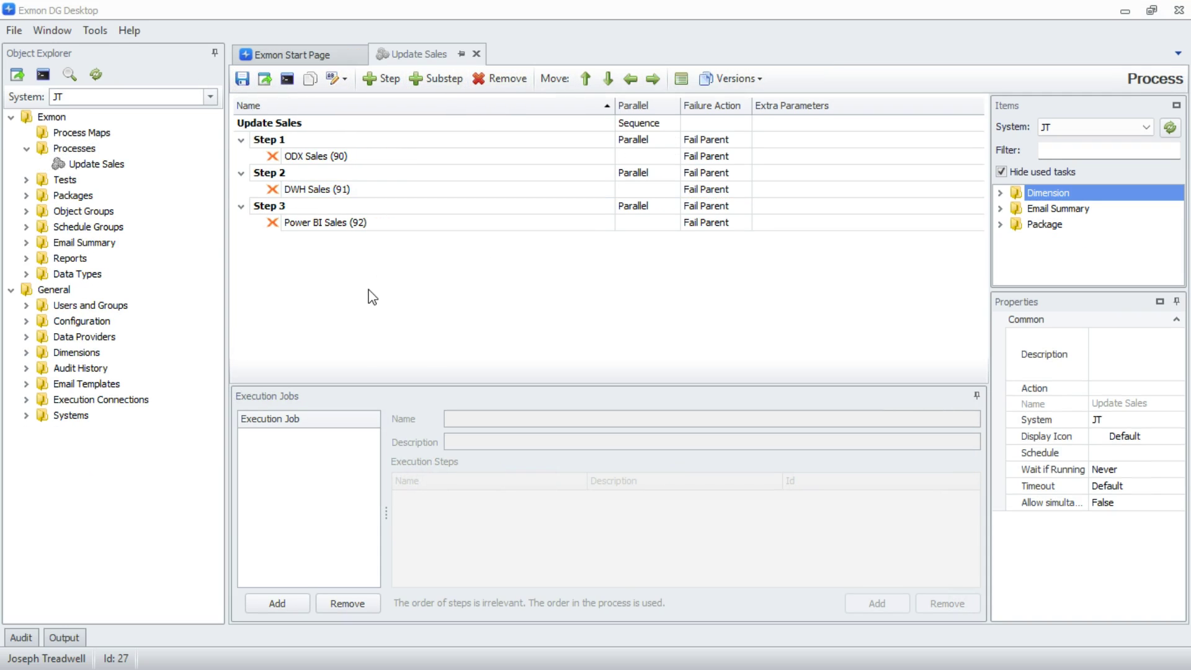
# Create a new process map titled Update Sales
pyautogui.rightClick(64, 138)
pyautogui.moveTo(150, 282)
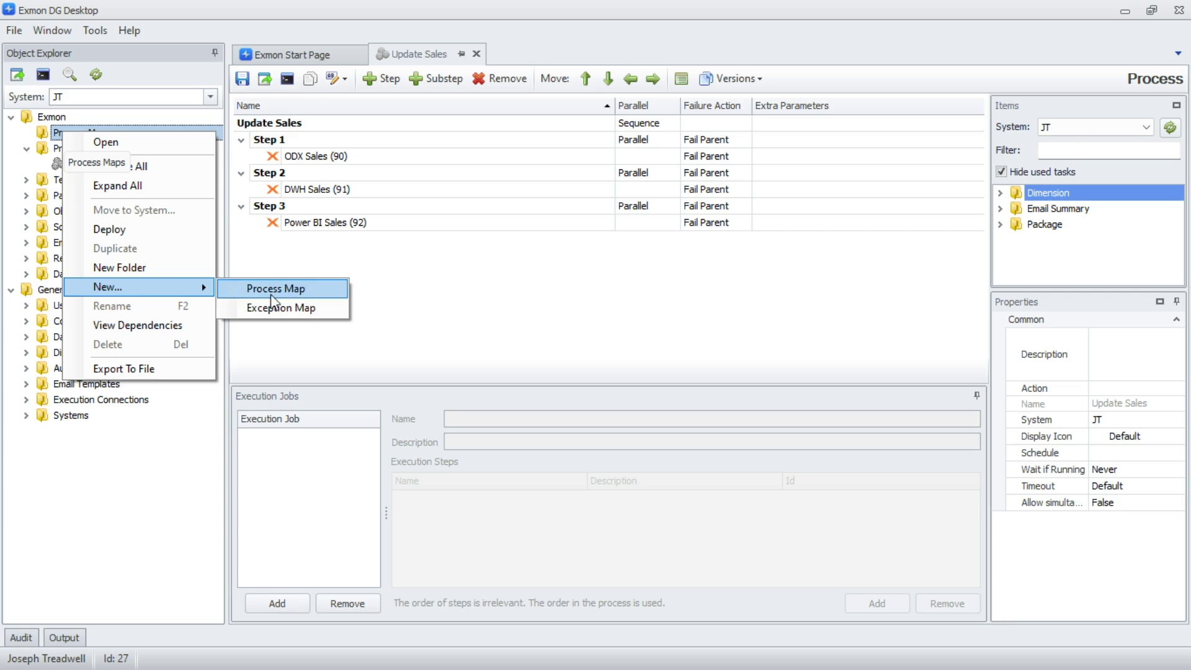
pyautogui.click(253, 292)
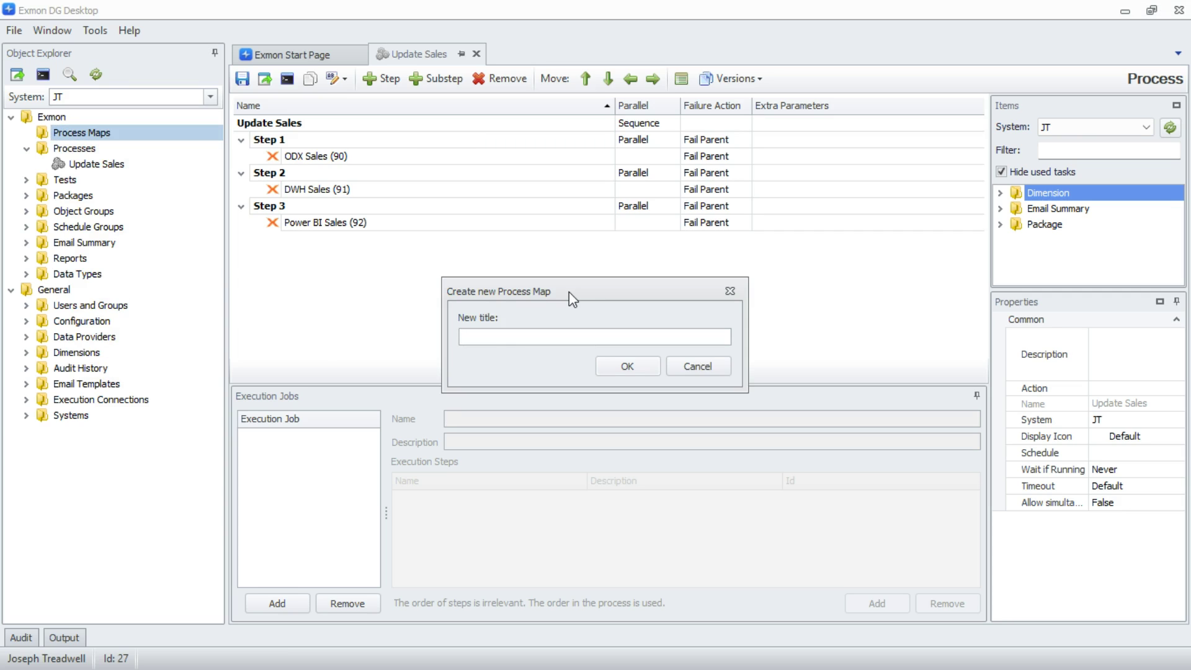
pyautogui.write('Updat')
pyautogui.press('Return')
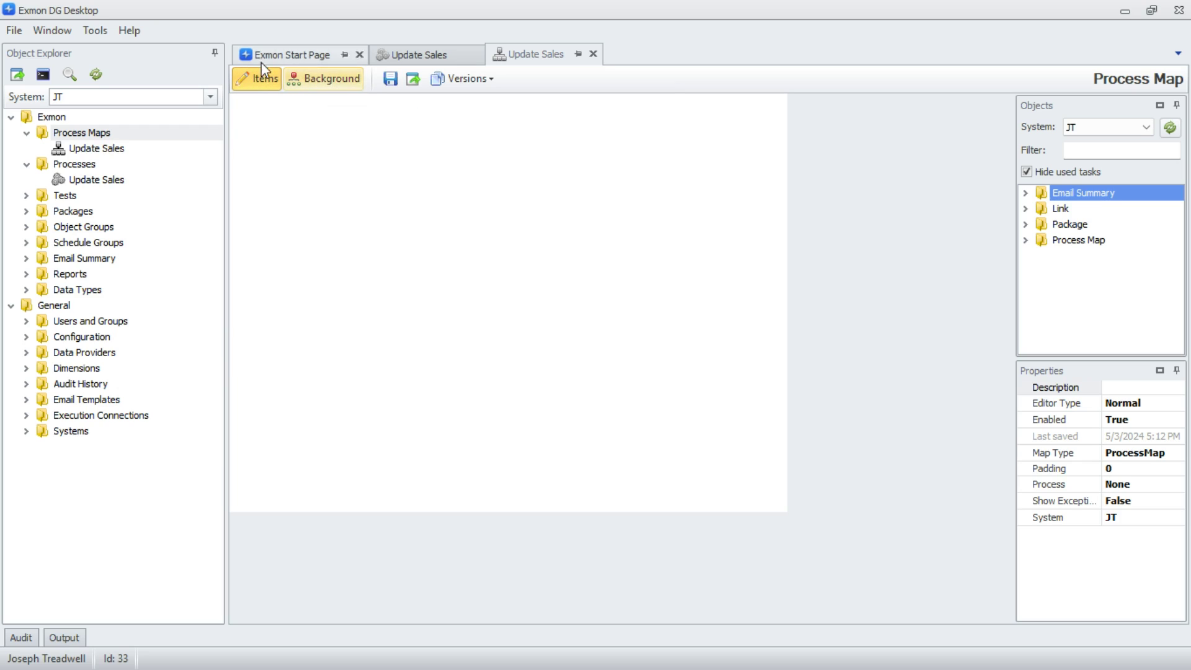
# List the available packages and link the process map to the Update Sales process
pyautogui.click(1026, 224)
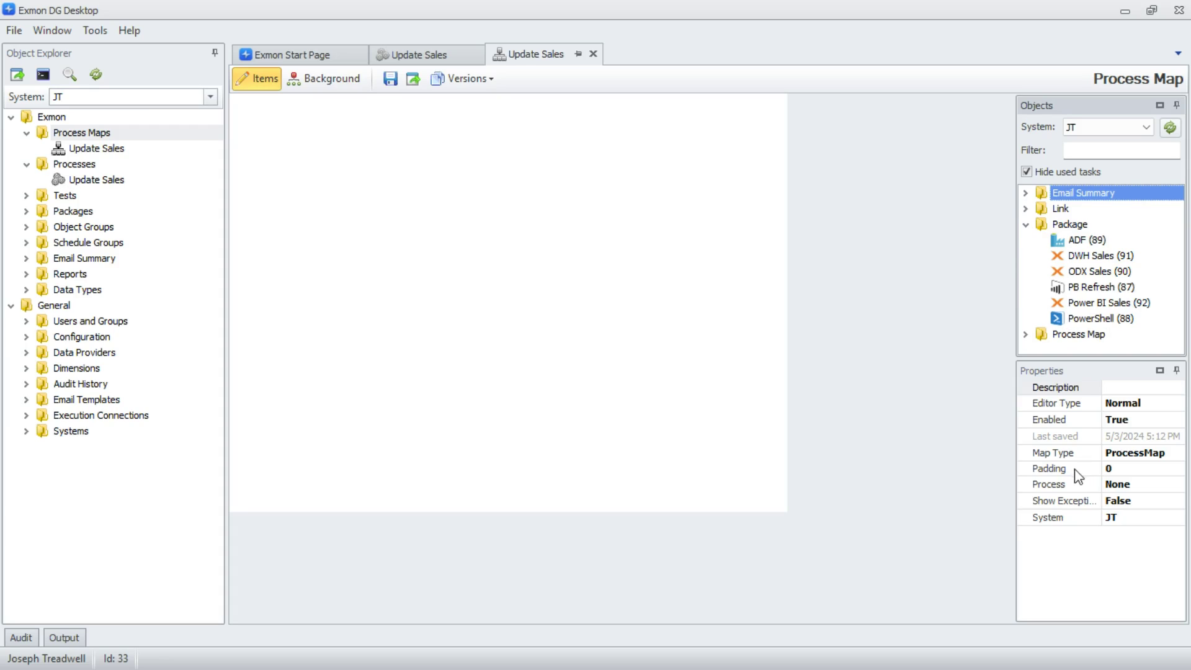
pyautogui.click(1126, 490)
pyautogui.click(1139, 513)
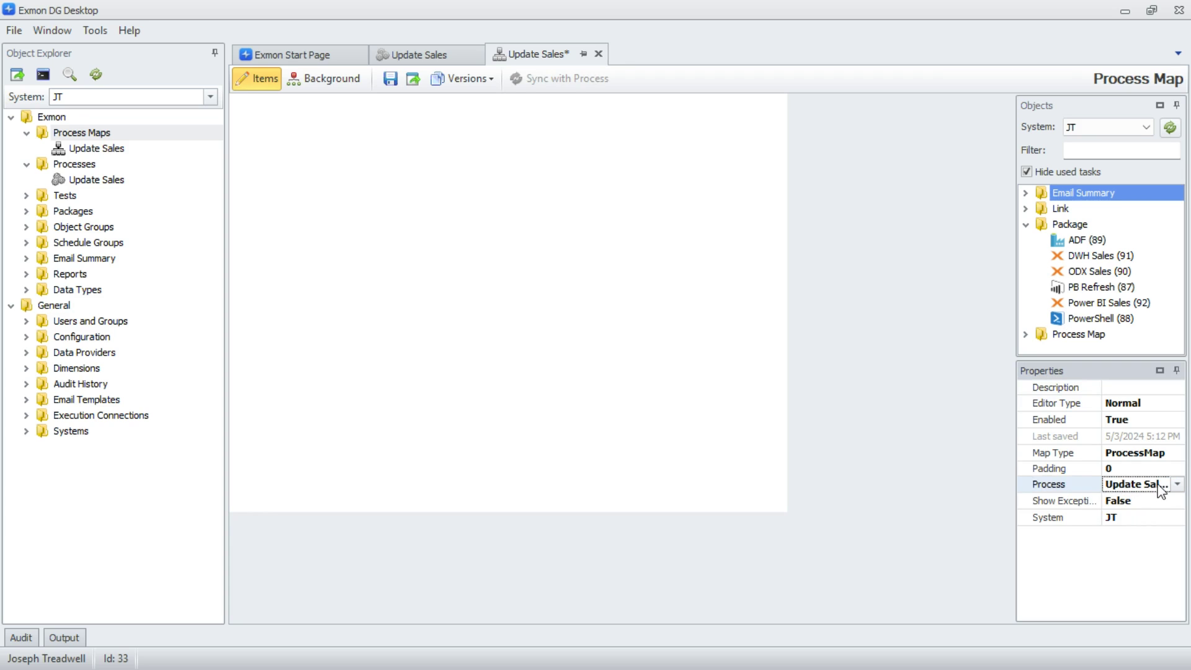
# Insert the recent data flow diagram image into the process map background and place the TimeXtender logo image above it
pyautogui.click(332, 79)
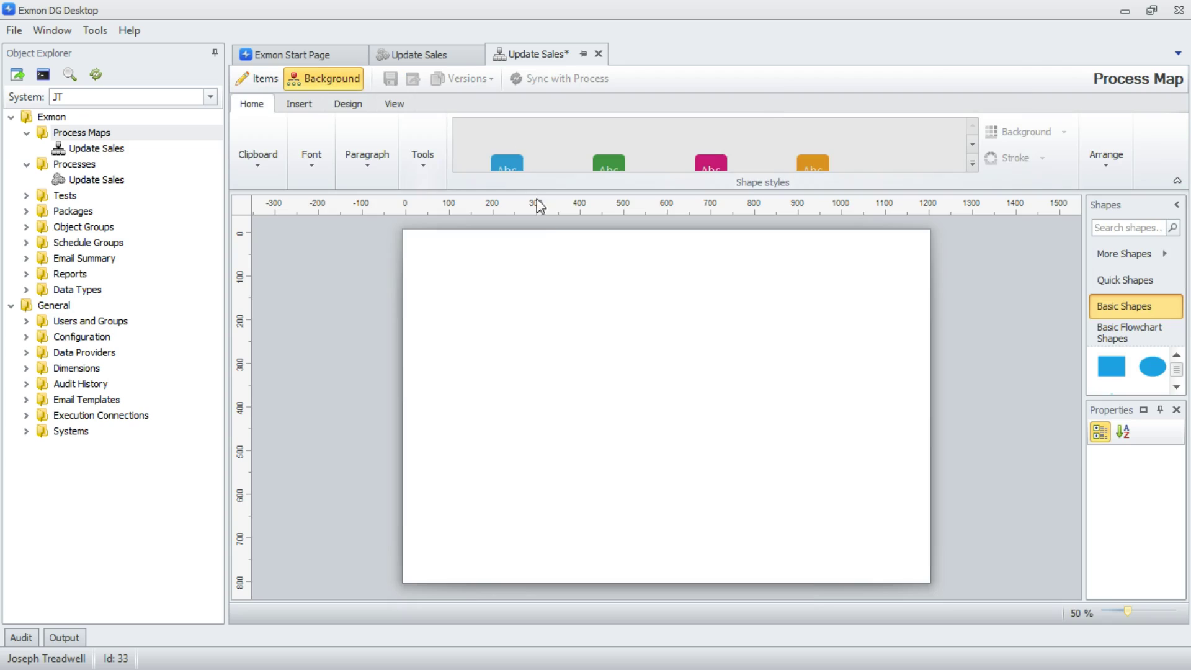
pyautogui.click(299, 103)
pyautogui.click(478, 144)
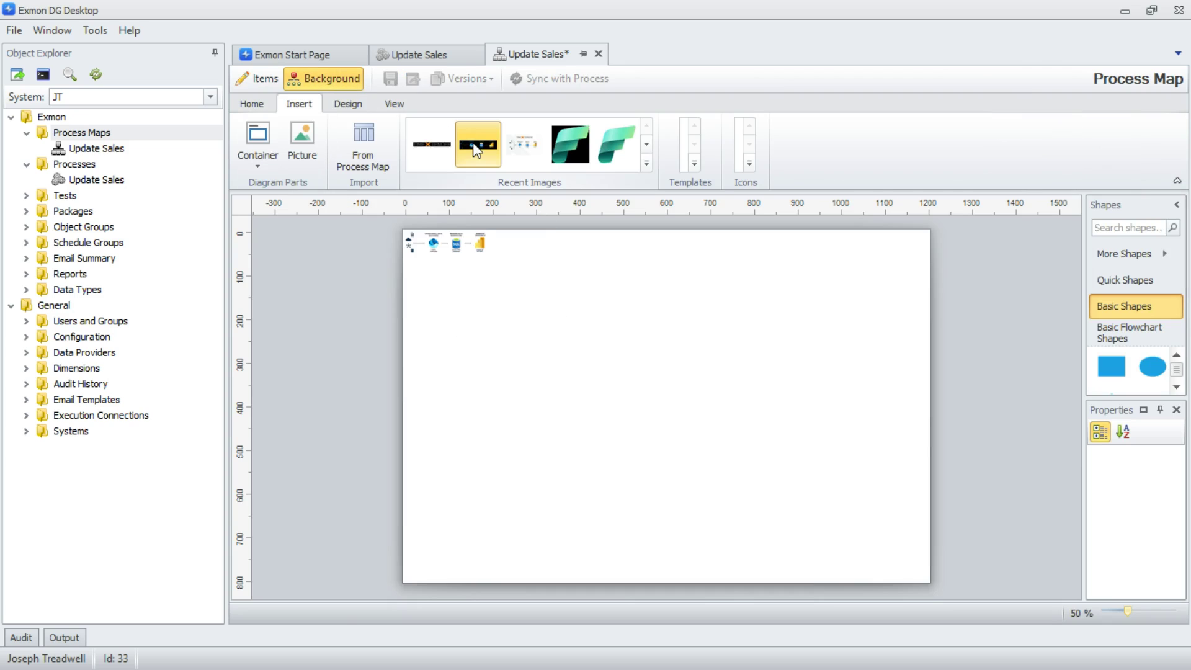
pyautogui.click(452, 245)
pyautogui.moveTo(452, 244); pyautogui.dragTo(527, 363)
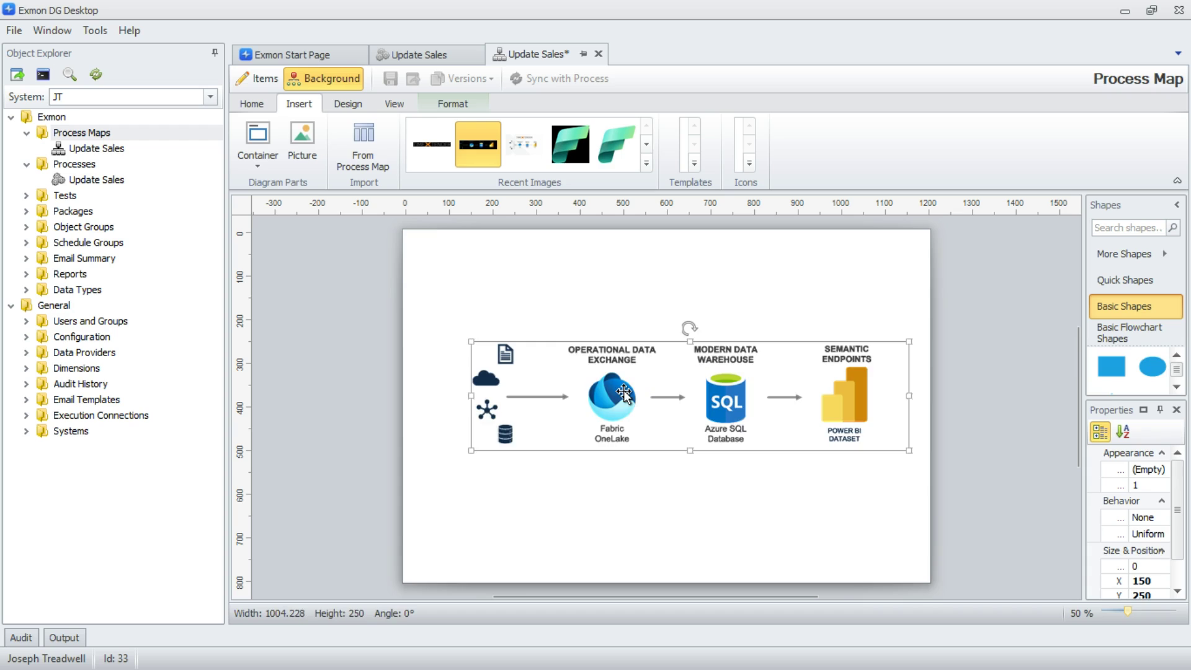
pyautogui.moveTo(624, 394); pyautogui.dragTo(602, 397)
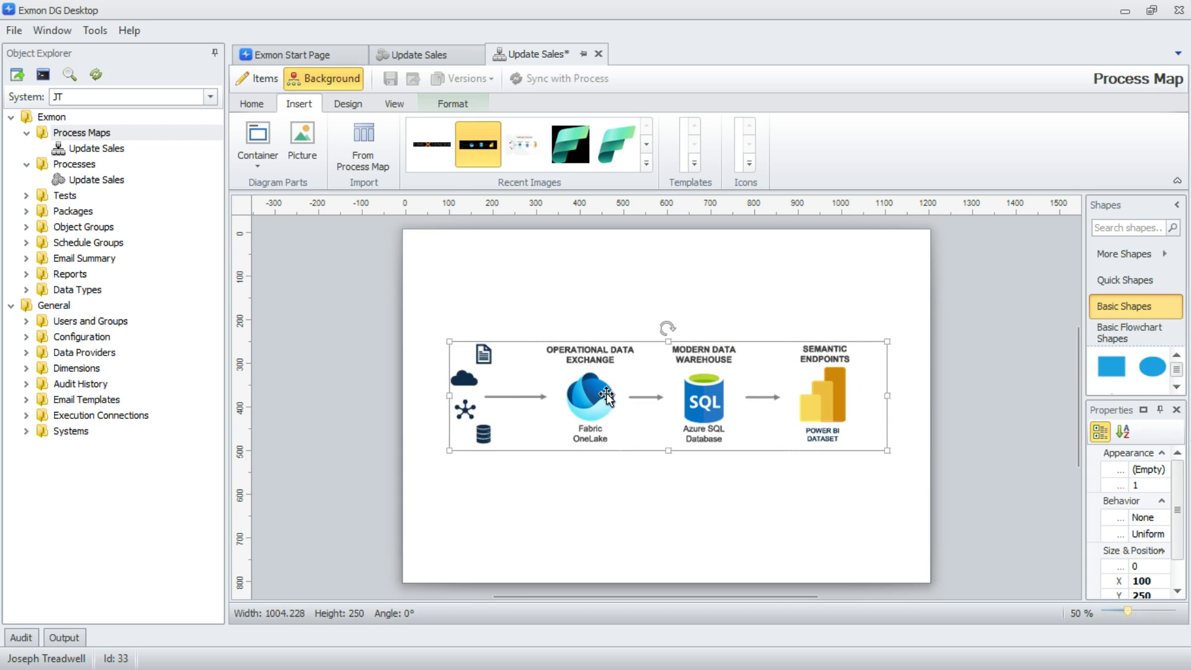
pyautogui.click(433, 144)
pyautogui.moveTo(458, 235); pyautogui.dragTo(600, 261)
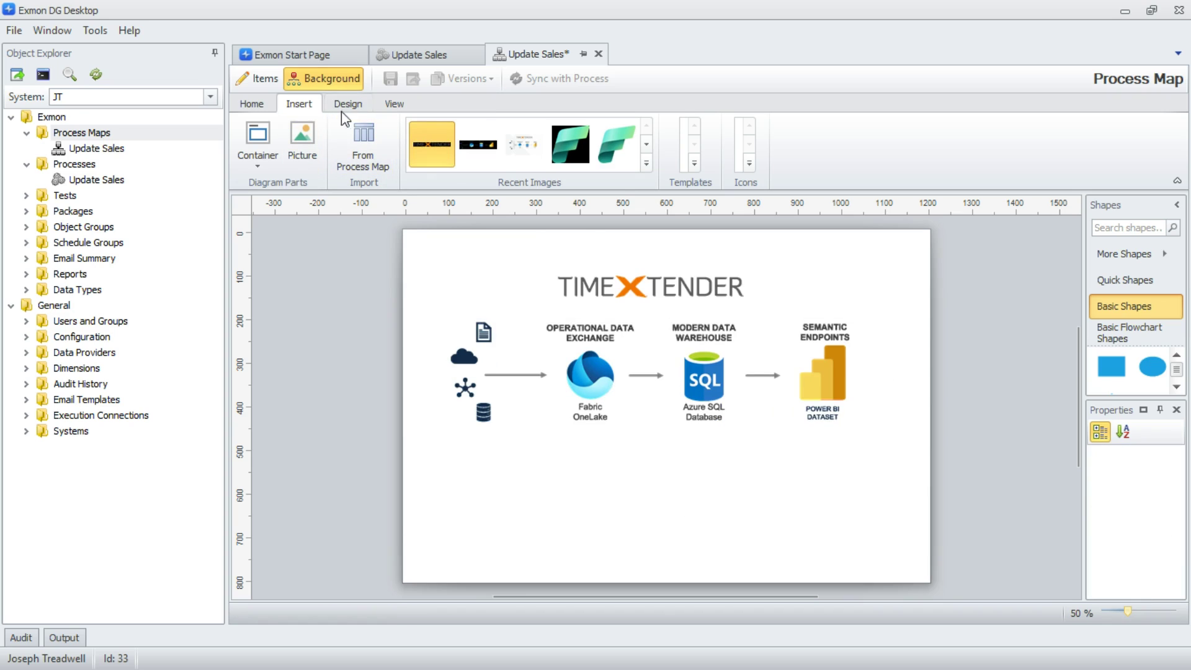
# Place the ODX Sales, DWH Sales and Power BI Sales packages on the diagram's first, second and third arrows, and save the map
pyautogui.click(257, 78)
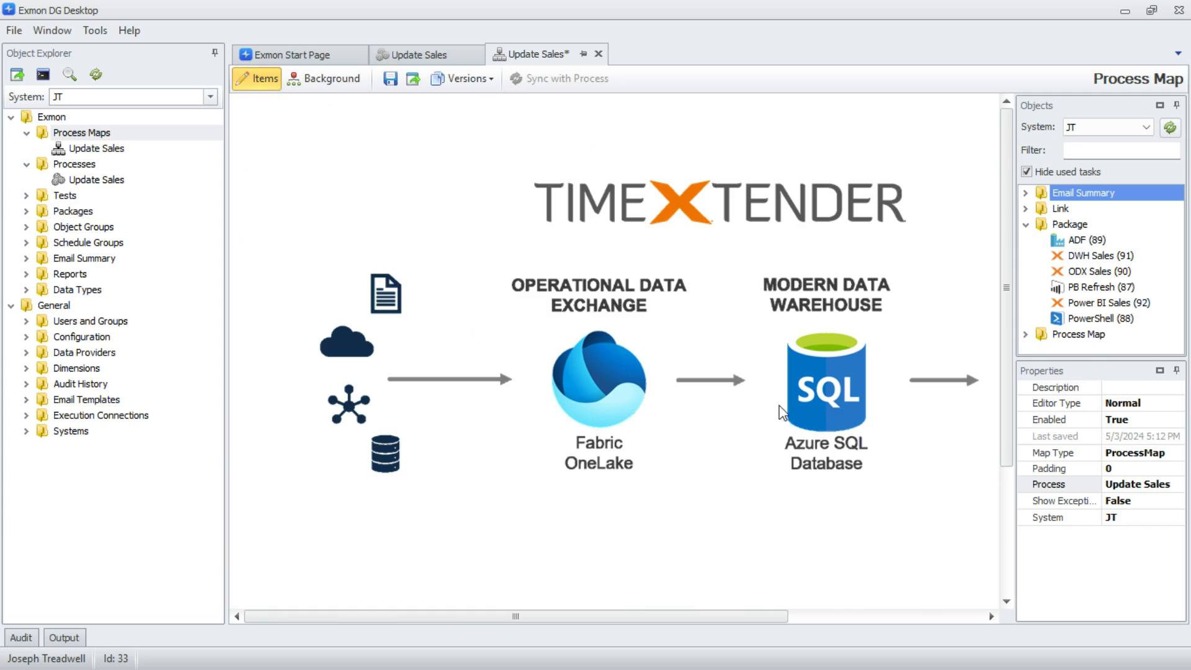
pyautogui.moveTo(1080, 273); pyautogui.dragTo(448, 378)
pyautogui.moveTo(1111, 256); pyautogui.dragTo(709, 379)
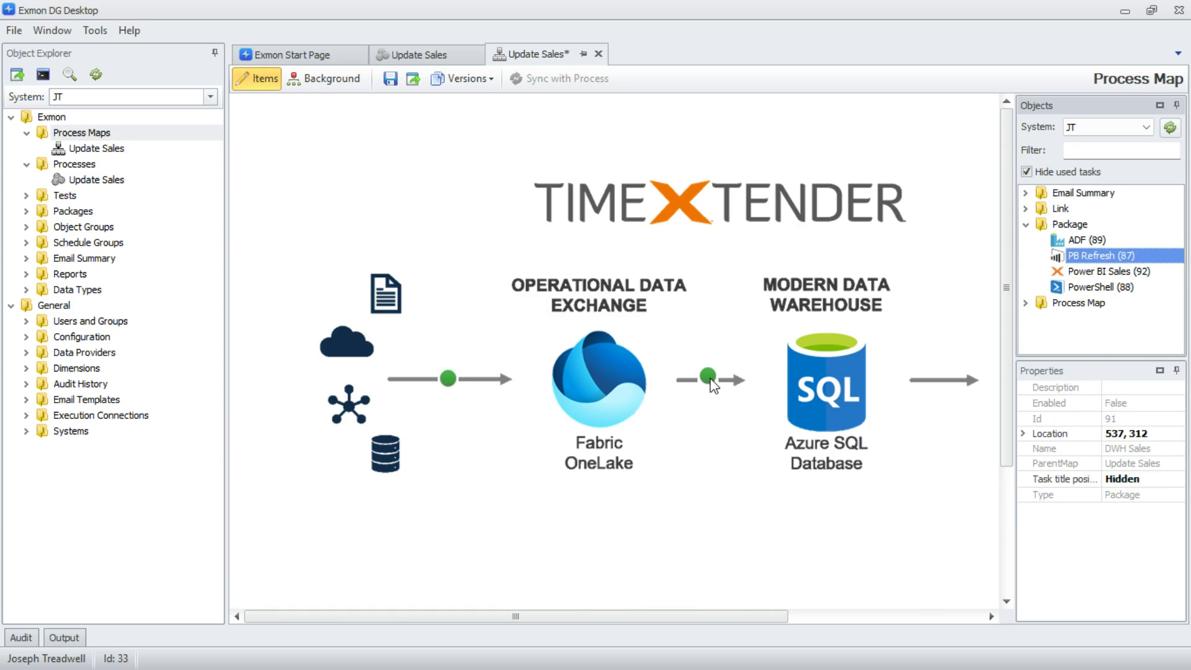
pyautogui.moveTo(1109, 273); pyautogui.dragTo(942, 380)
pyautogui.click(391, 79)
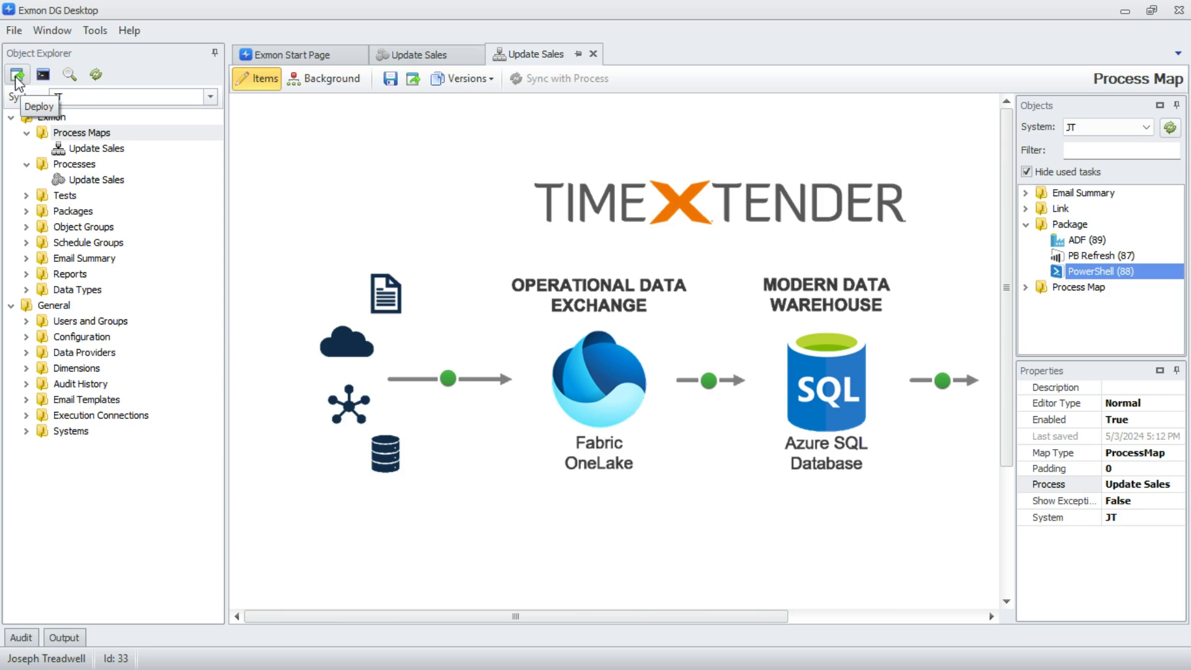
# Deploy the Update Sales process map with all pending tasks checked
pyautogui.click(17, 79)
pyautogui.click(307, 233)
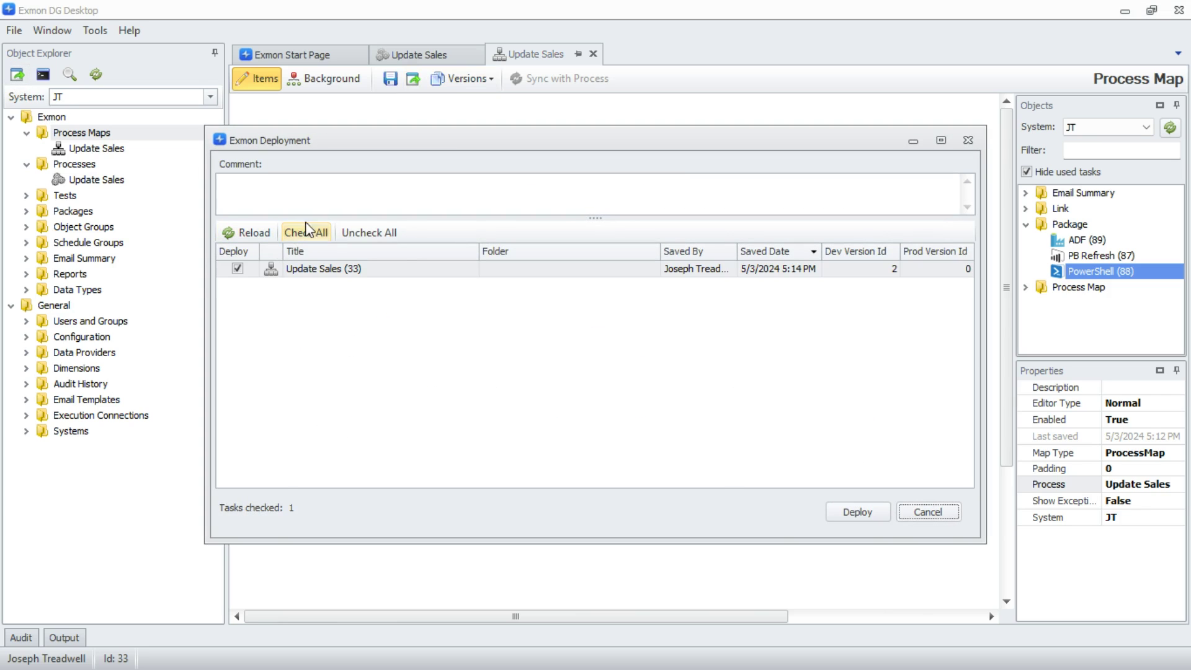
pyautogui.click(856, 513)
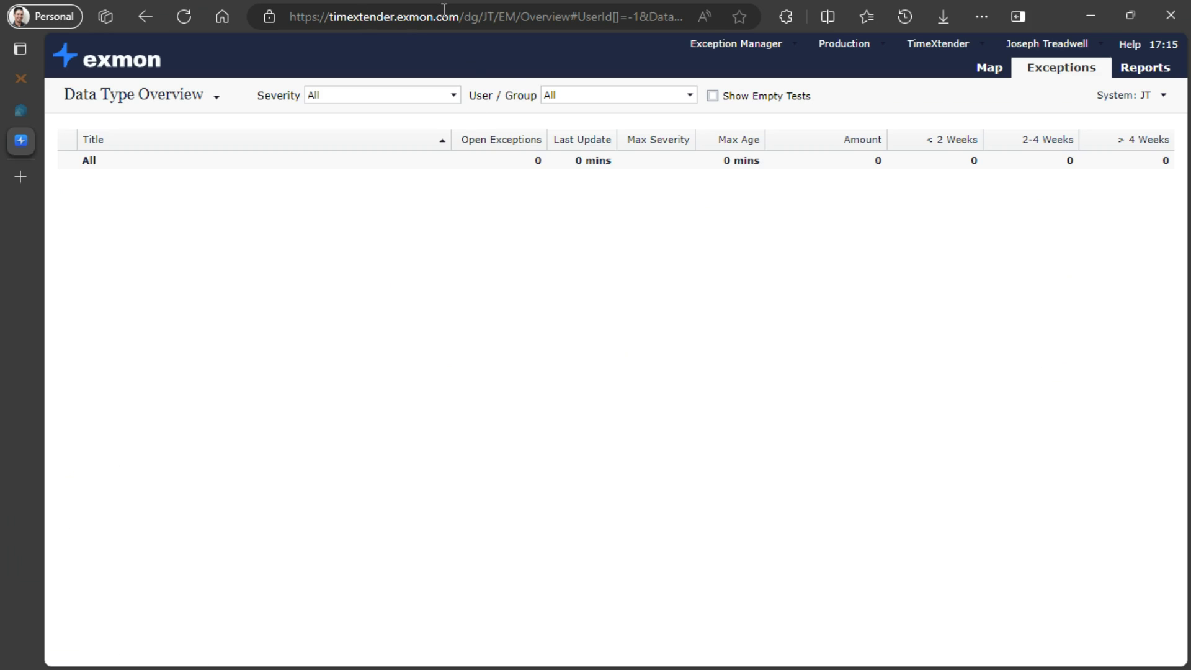
# Switch to the Exmon web portal in the browser, point out the organization part of its address, and open the Map page
pyautogui.click(374, 13)
pyautogui.click(394, 19)
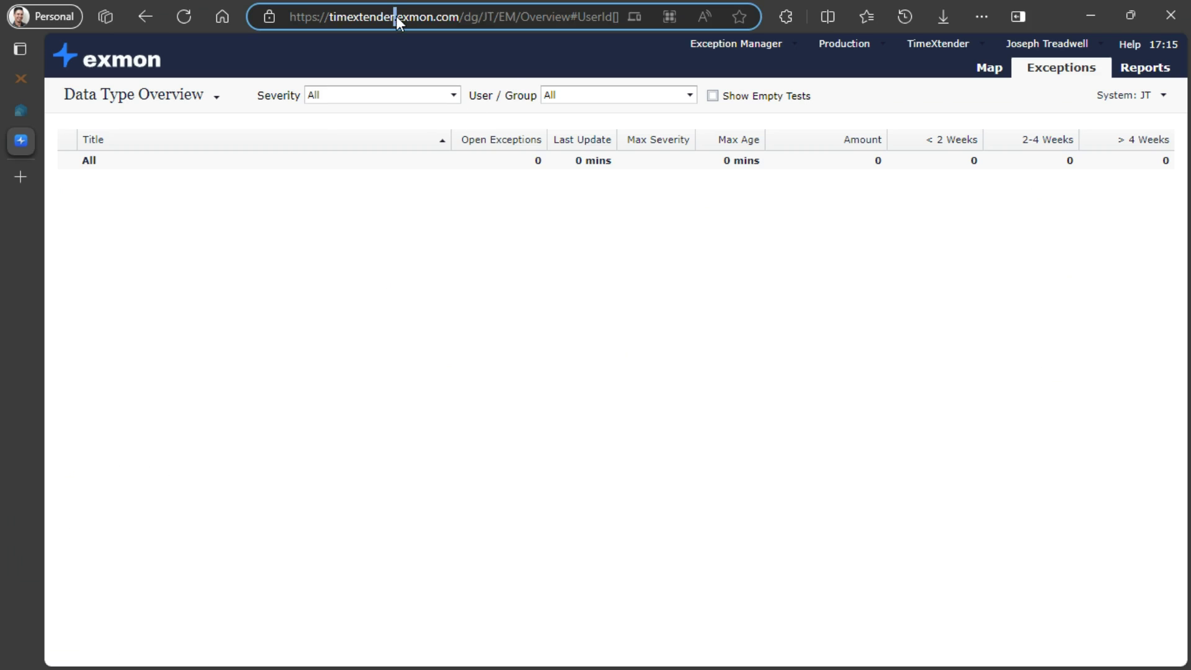
pyautogui.moveTo(395, 18); pyautogui.dragTo(330, 17)
pyautogui.click(990, 100)
pyautogui.click(991, 71)
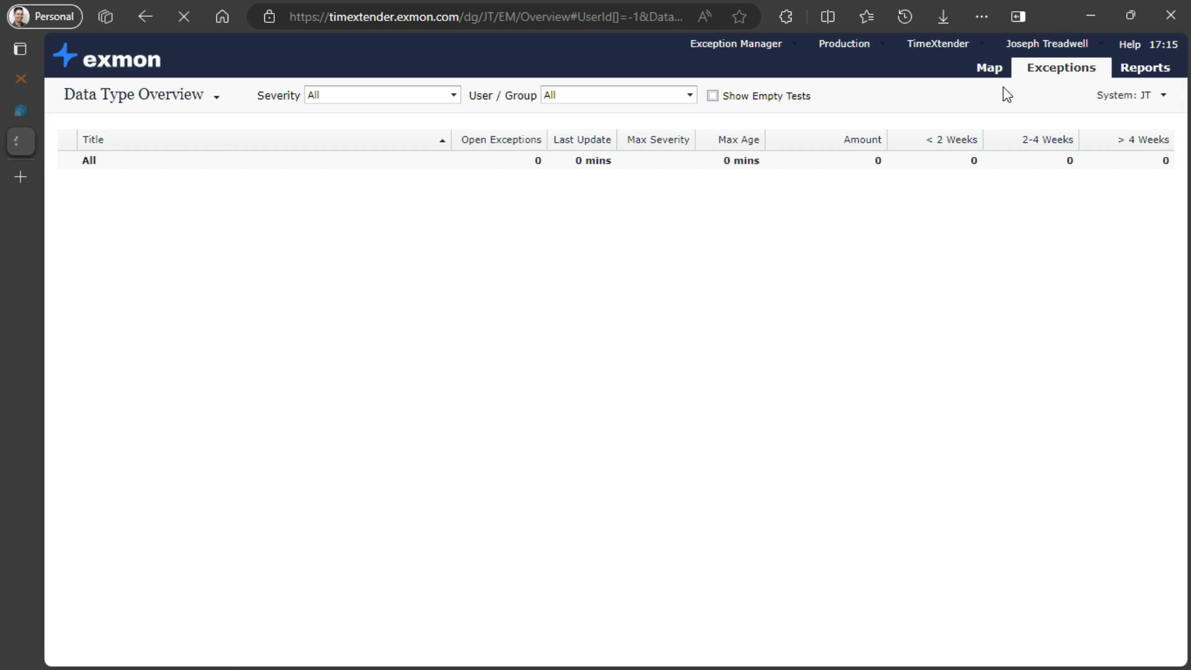